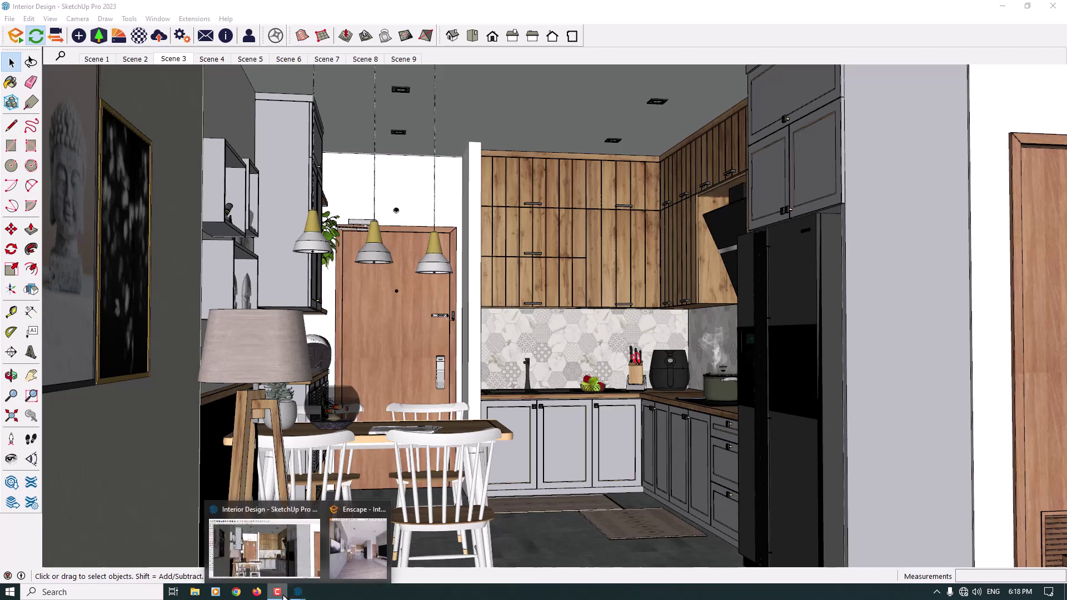
Switch to the Enscape render window, maximize it and turn the view across the living room toward the kitchen and TV wall.
mouse_move(283, 596)
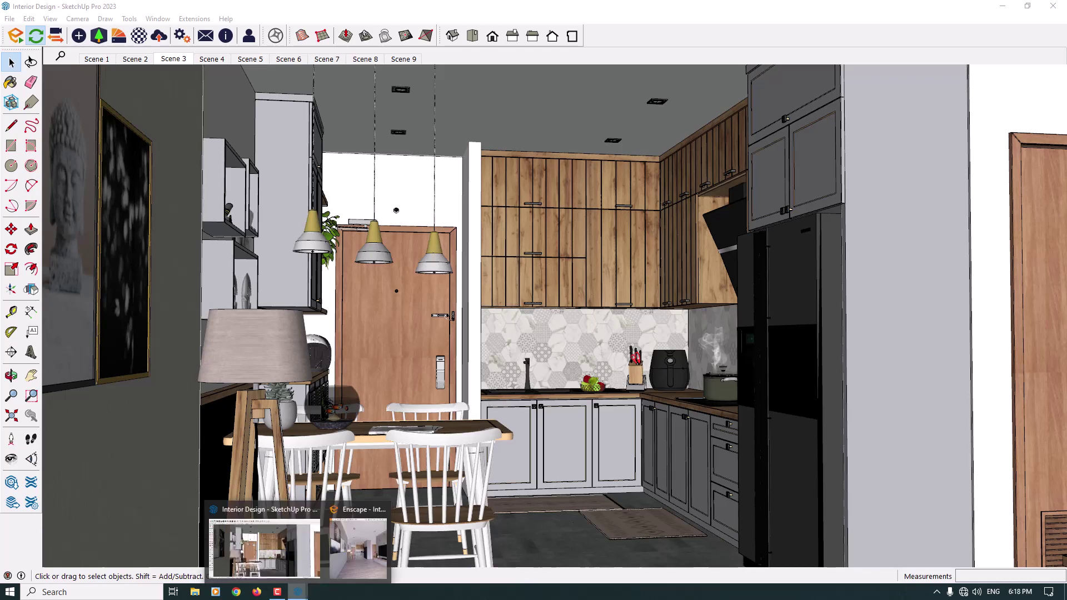
left_click(283, 555)
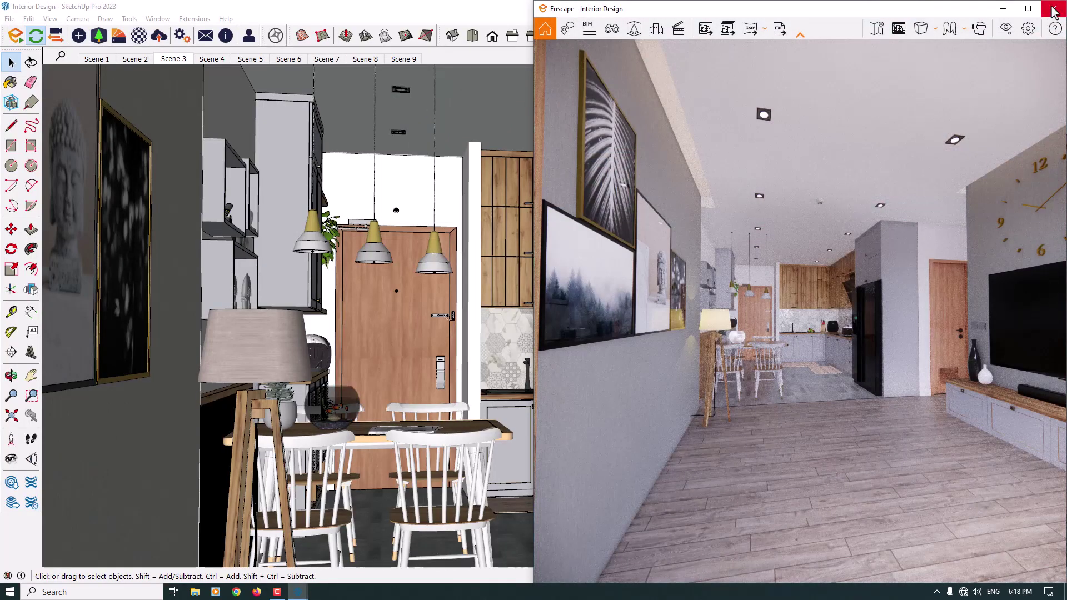
left_click(1029, 8)
left_click(1006, 24)
left_click_drag(534, 311, 753, 316)
left_click_drag(1027, 111, 901, 111)
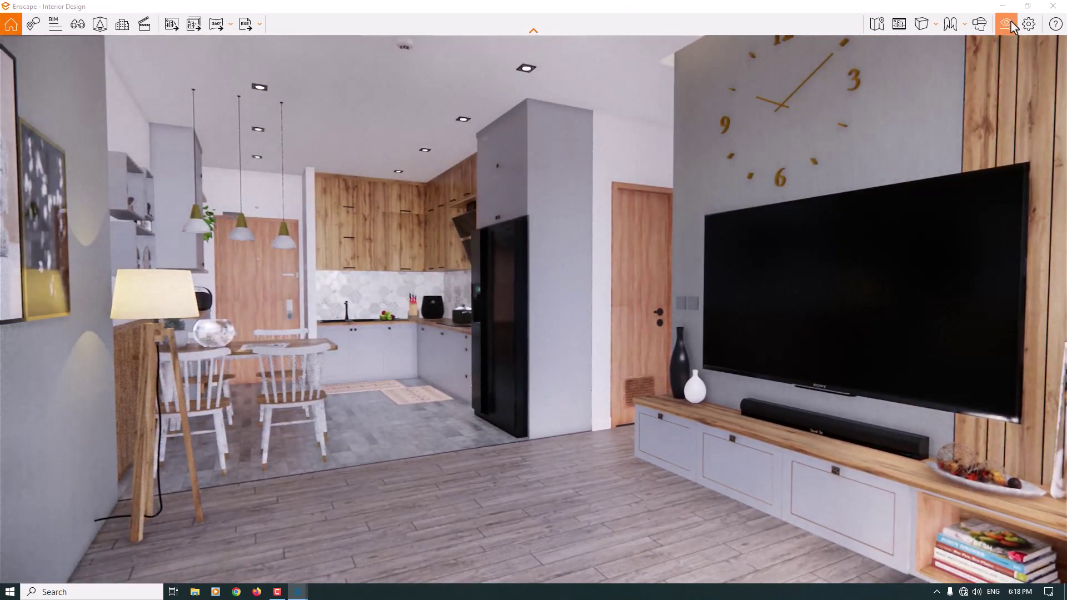
Set the Rendering Quality to Draft in the Visual Settings and close them.
key("v")
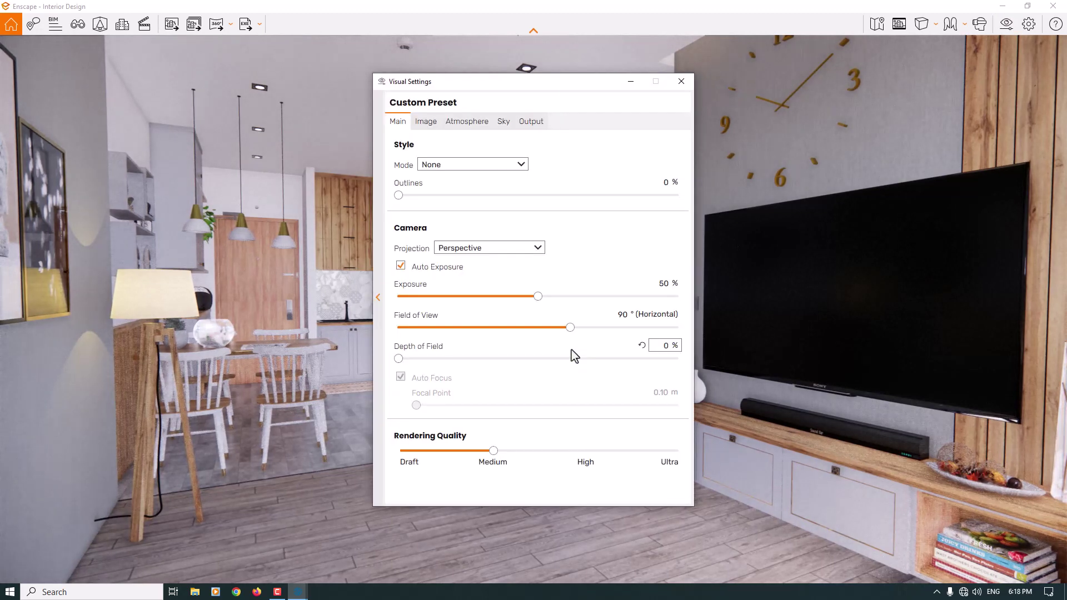
left_click_drag(493, 450, 363, 455)
left_click(681, 81)
Fly out to the balcony and examine the apartment-building backdrop and the railing area.
left_click_drag(455, 288, 61, 283)
key("w")
key("w")
key("w")
key("s")
key("a")
key("w")
key("a")
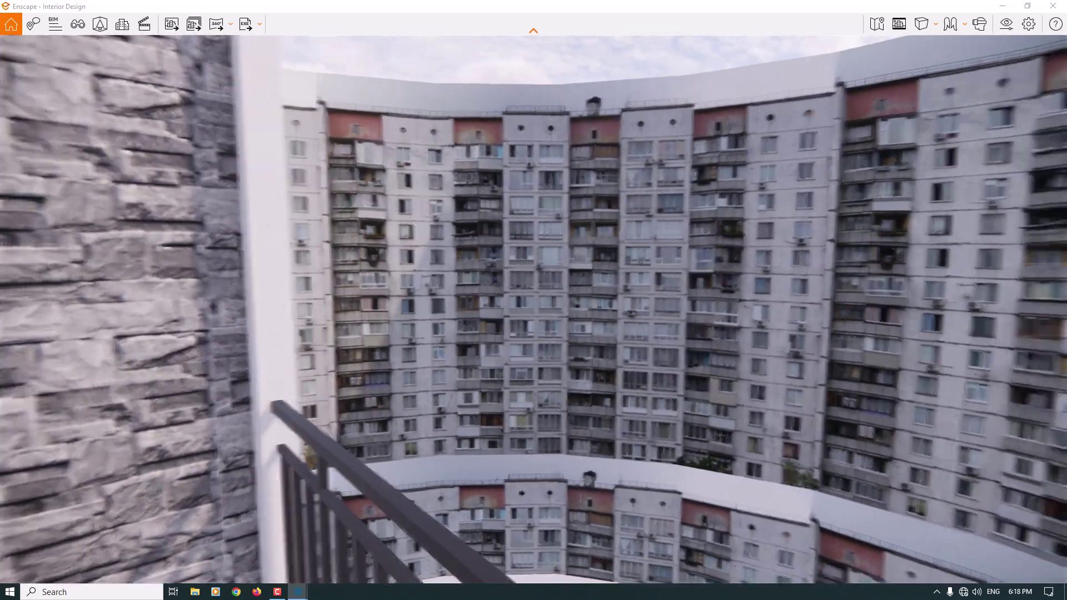
key("w")
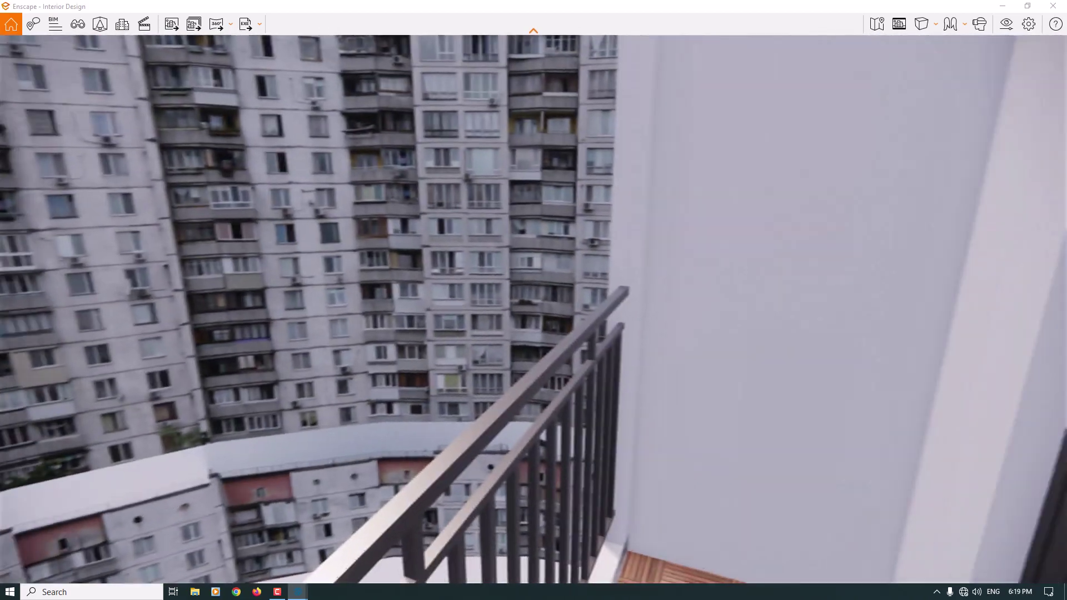
key("a")
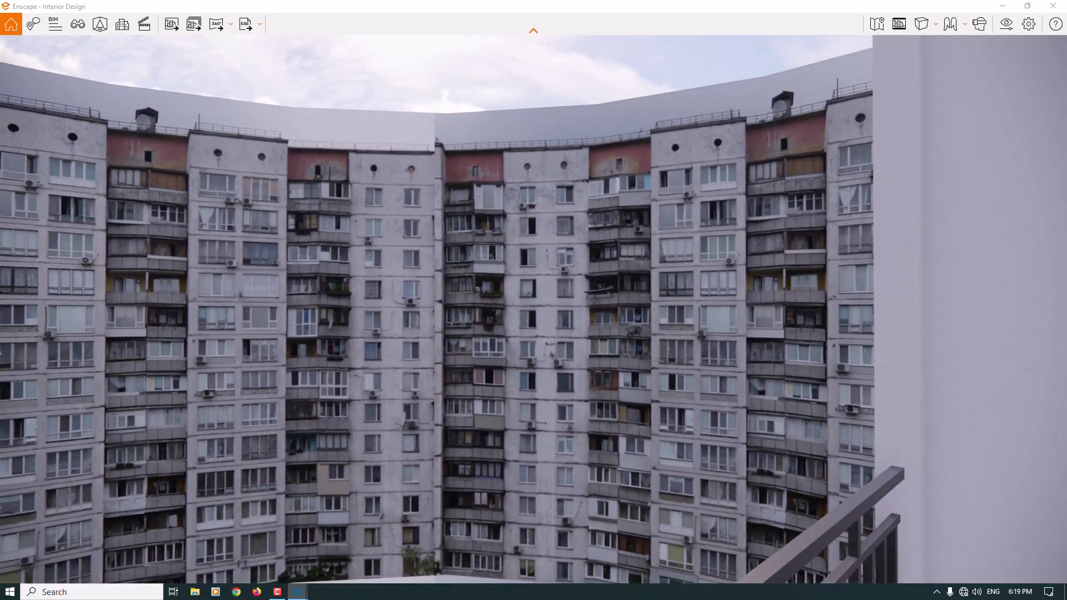
Return indoors in walk mode facing the kitchen, and adjust the time of day until daylight fills the room.
key("space")
left_click_drag(667, 300, 28, 322)
key("w")
key("a")
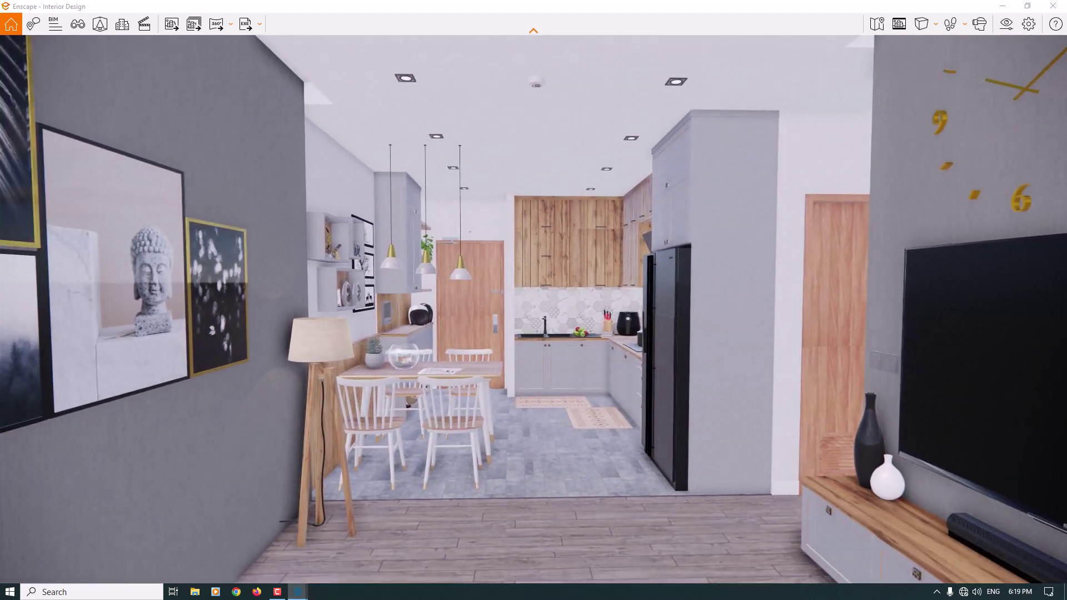
right_click_drag(441, 253, 561, 254, "shift")
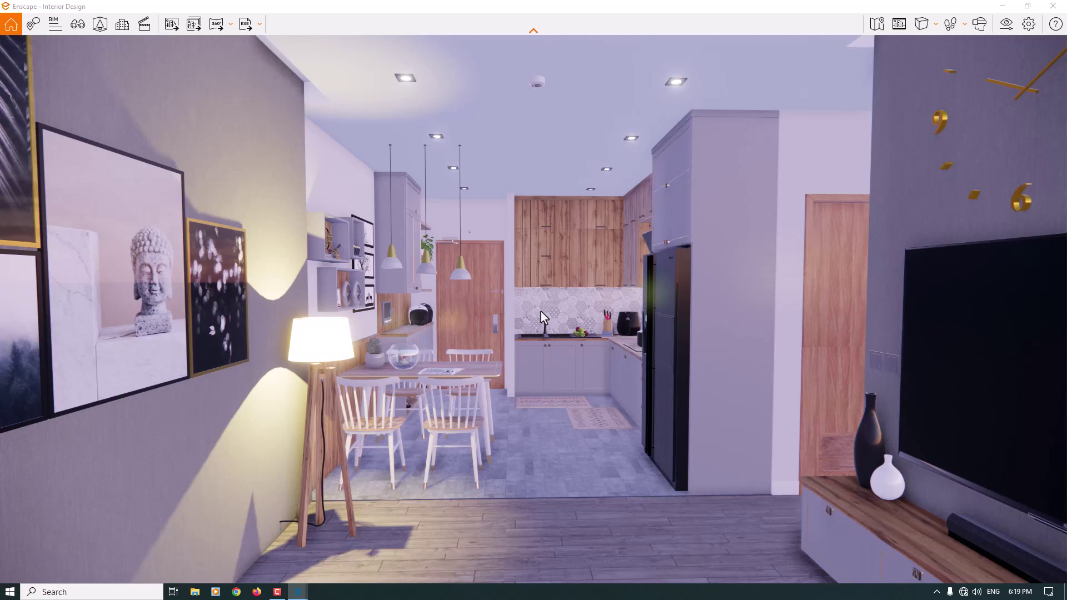
right_click_drag(540, 310, 613, 311, "shift")
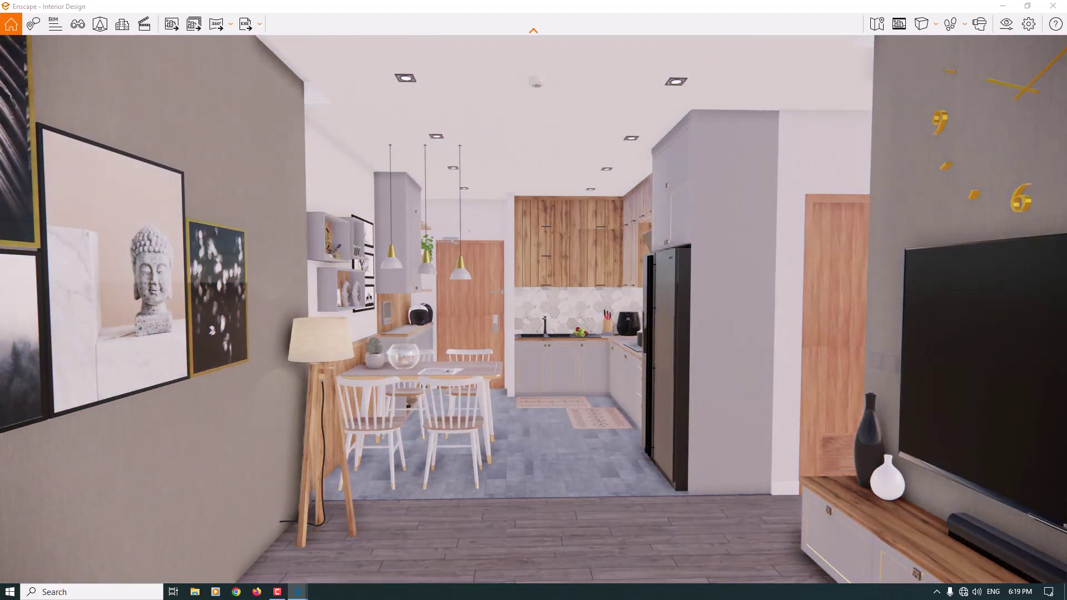
Check the view through the balcony window, and delete the curved apartment-building backdrop from the SketchUp model.
left_click_drag(506, 317, 783, 317)
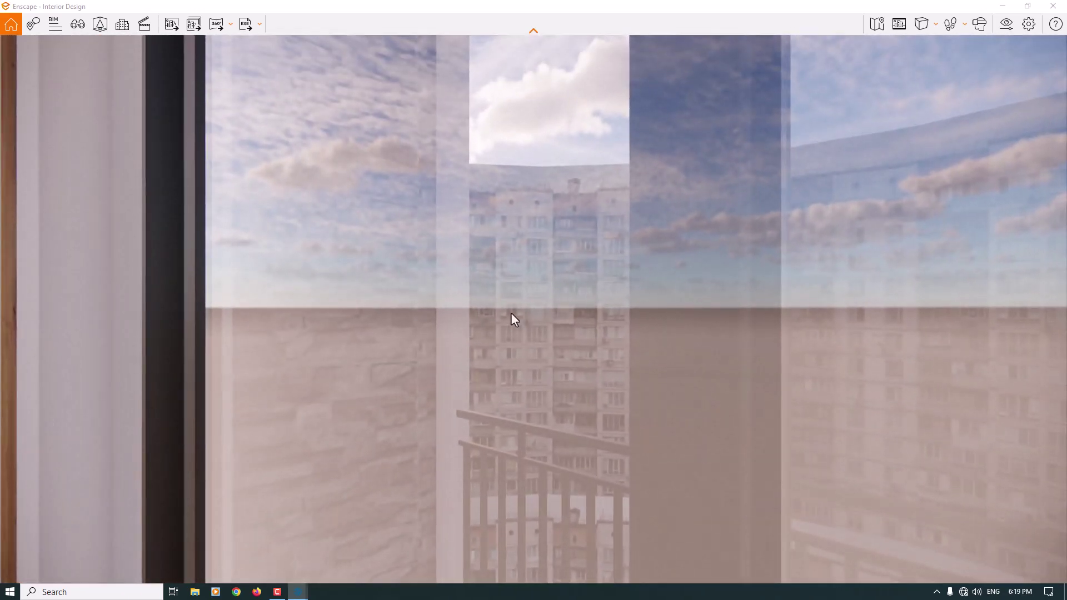
key("a")
left_click_drag(511, 312, 556, 309)
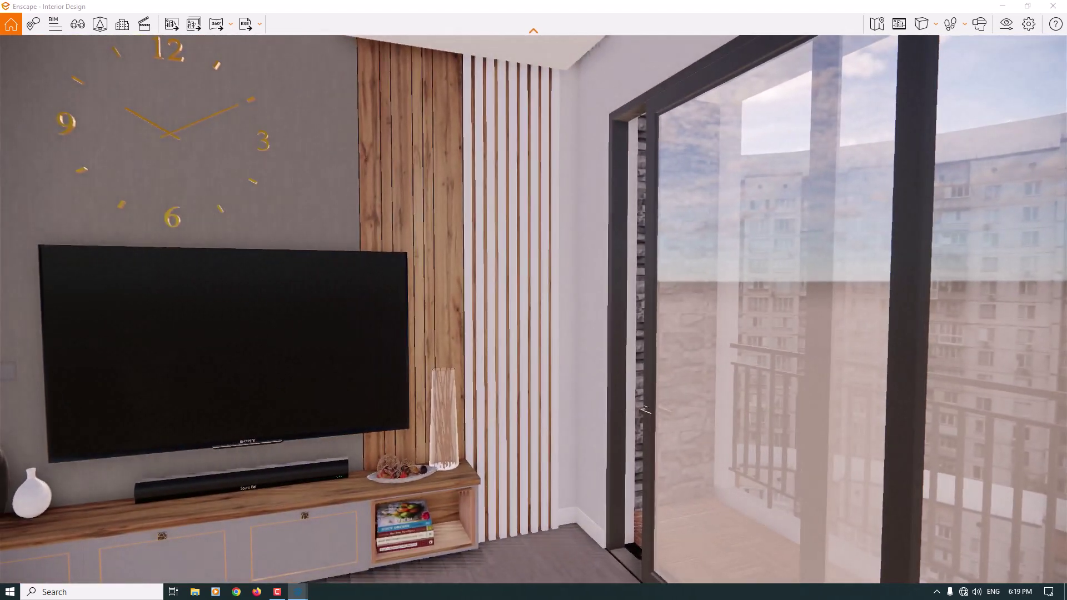
left_click(1006, 6)
mouse_move(501, 221)
middle_mouse_down()
mouse_move(487, 323)
mouse_move(694, 433)
mouse_move(469, 328)
mouse_move(781, 405)
mouse_move(248, 321)
middle_mouse_up()
scroll(248, 321, "down", 2)
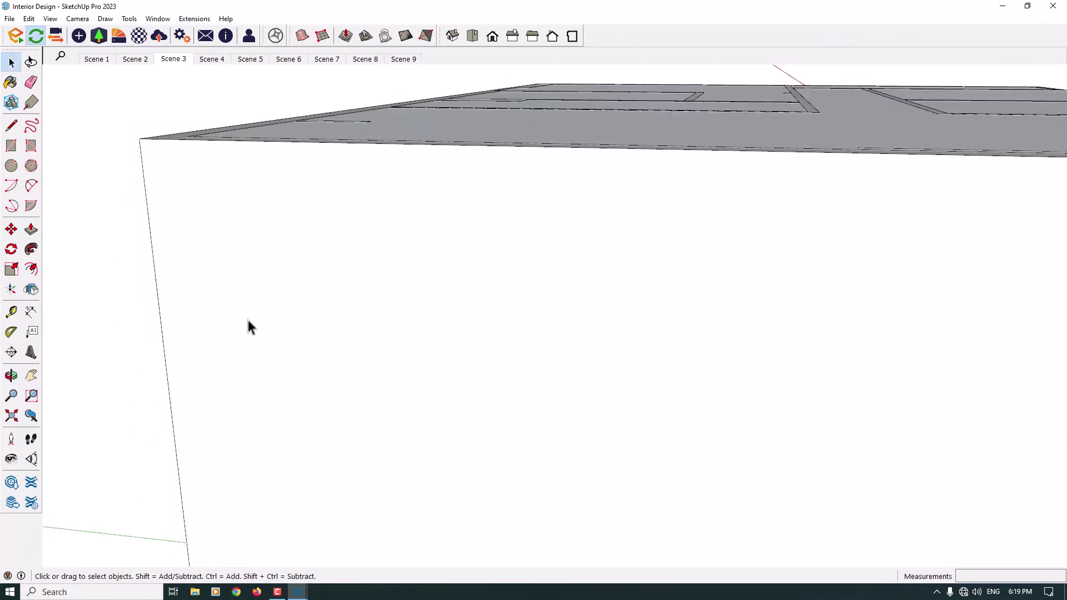
scroll(206, 247, "down", 5)
middle_click_drag(205, 245, 580, 311)
left_click(620, 301)
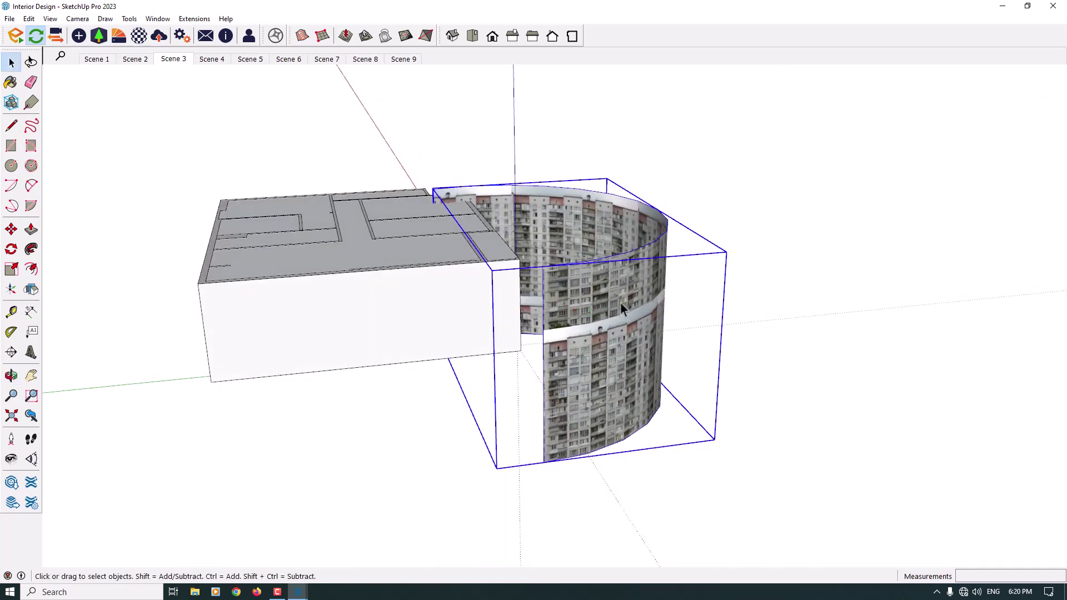
middle_click_drag(582, 295, 526, 396)
key("Delete")
Switch back to Enscape, turn the view toward the dining area and kitchen, and enable the Safe Frame.
mouse_move(303, 592)
left_click(340, 545)
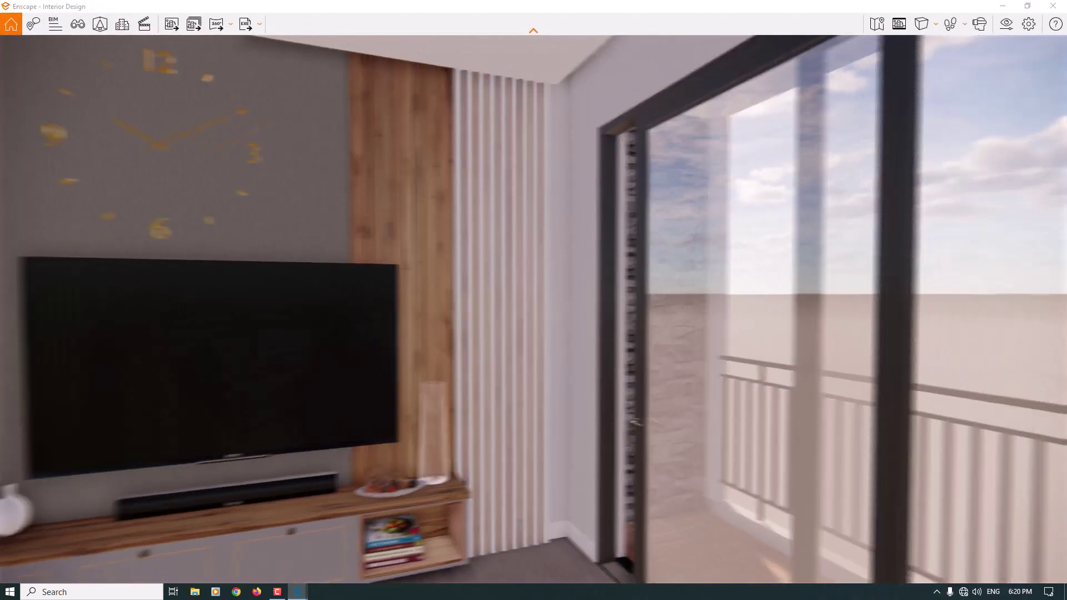
left_click_drag(533, 311, 228, 302)
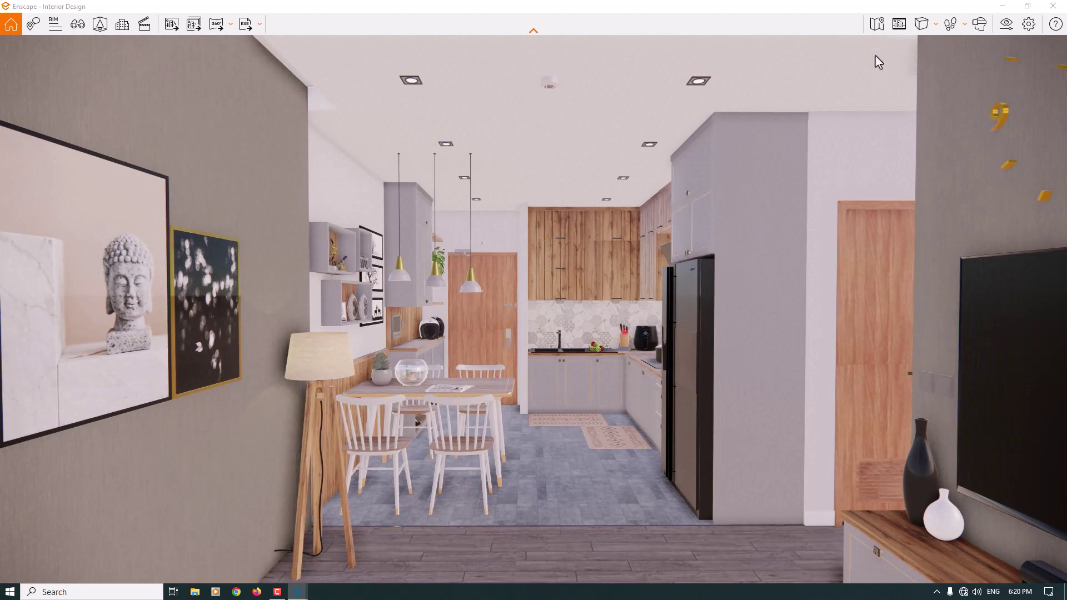
left_click(899, 24)
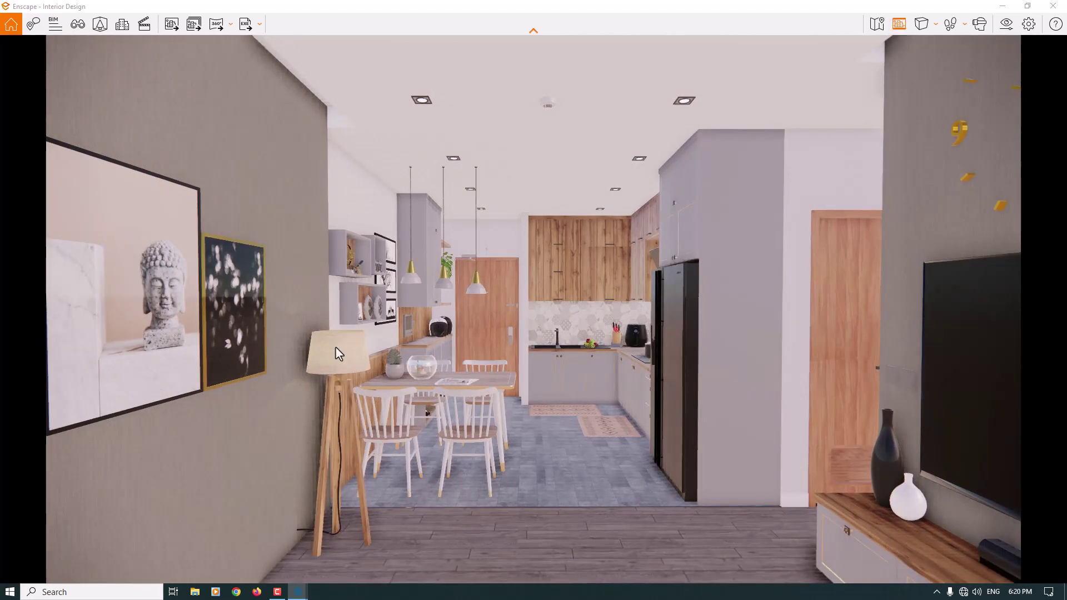
Start creating a new view and set its camera pitch to 0° and yaw to 360°.
key("v")
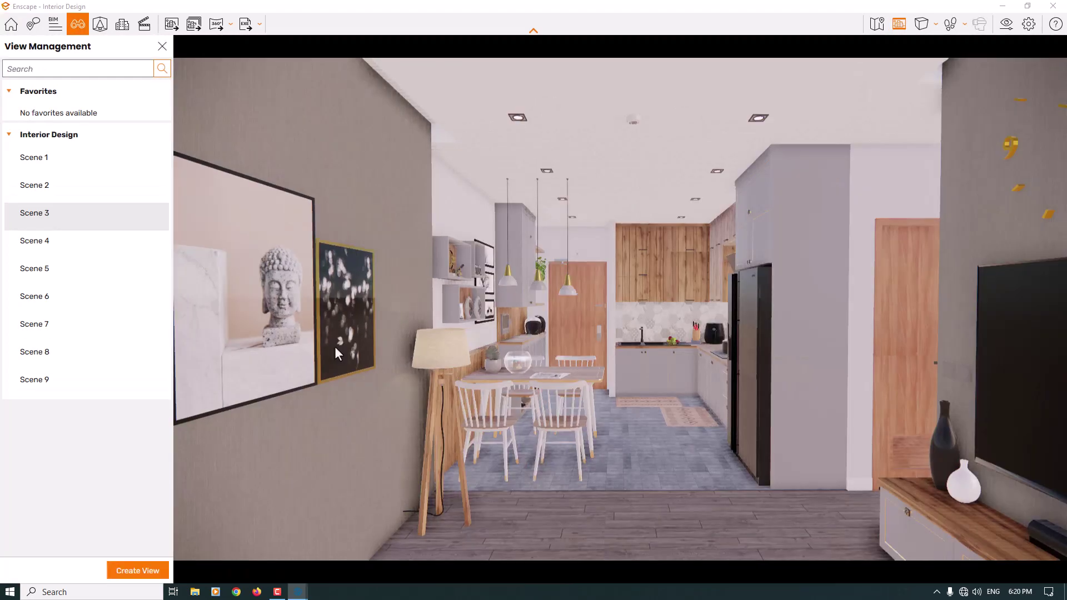
left_click(142, 563)
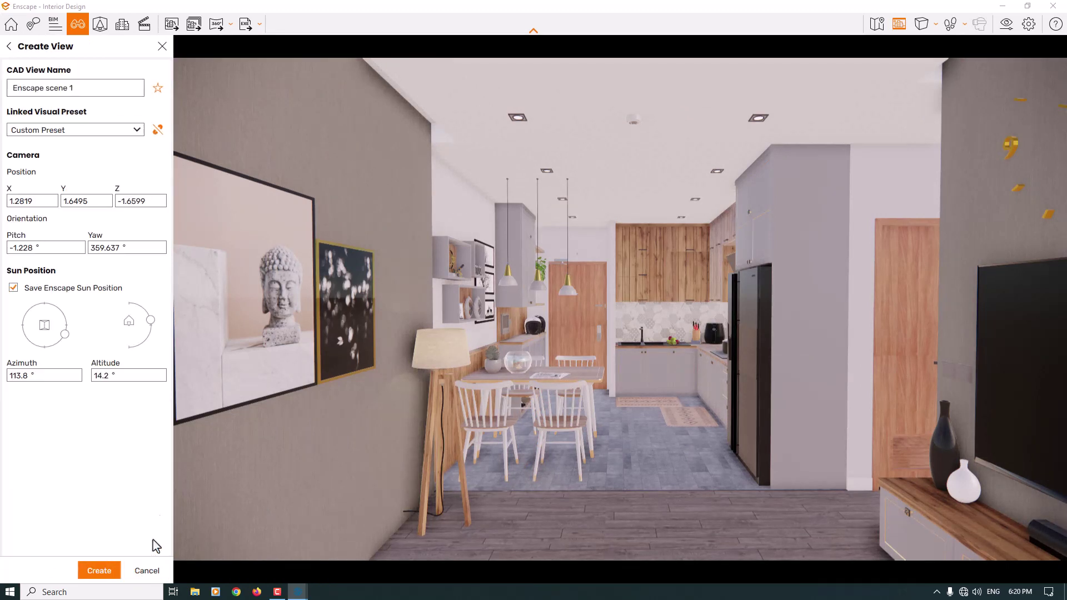
left_click(33, 249)
type("0")
key("Return")
double_click(97, 249)
type("3")
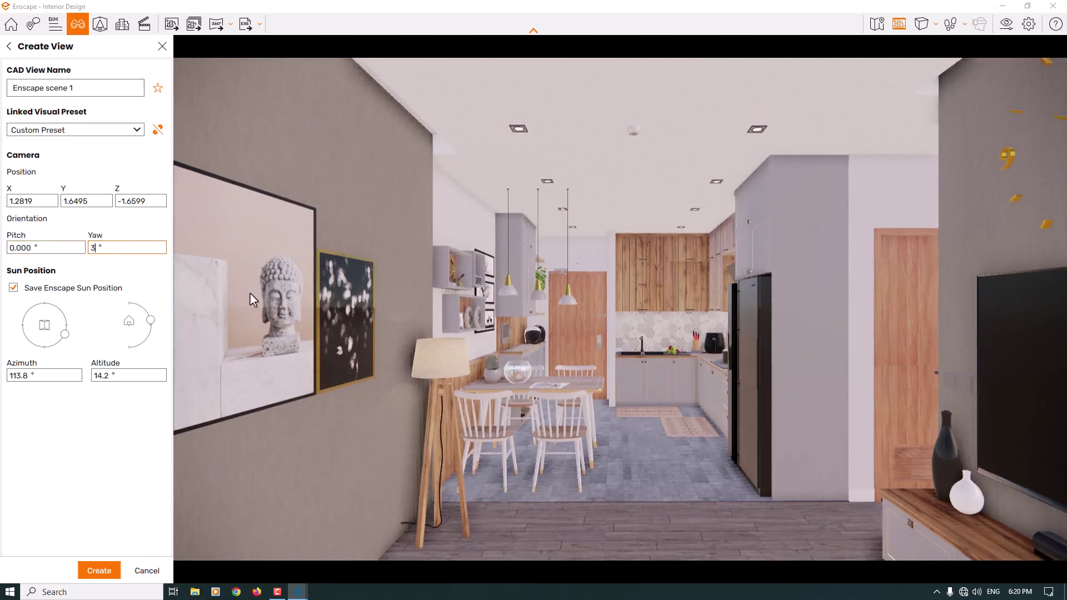
type("60")
key("Return")
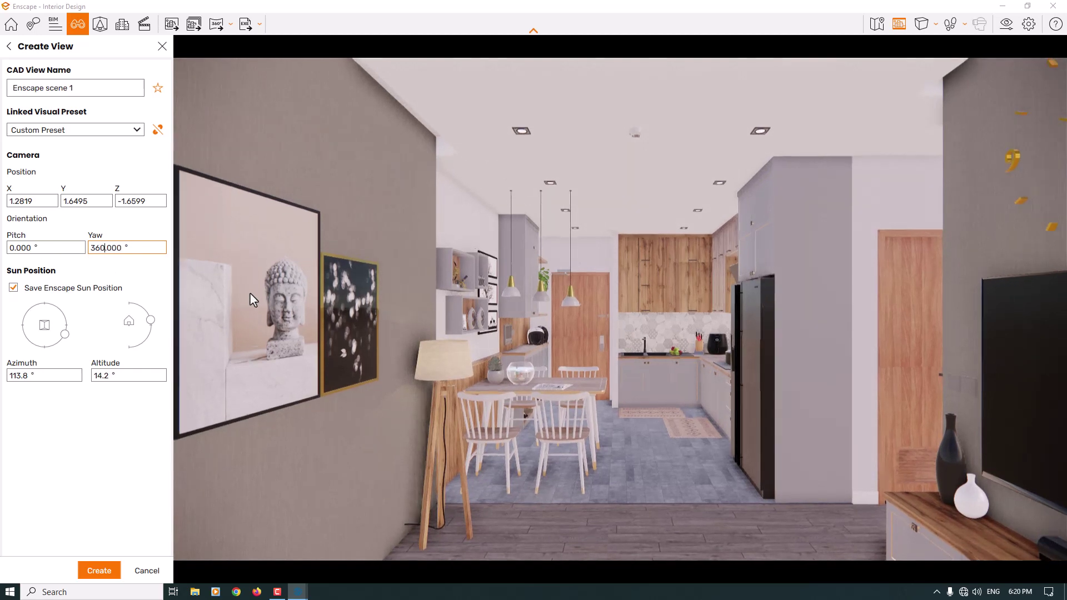
Set the new view's camera X position to 1.3 and try to change its Y position.
left_click(35, 204)
type("1.3")
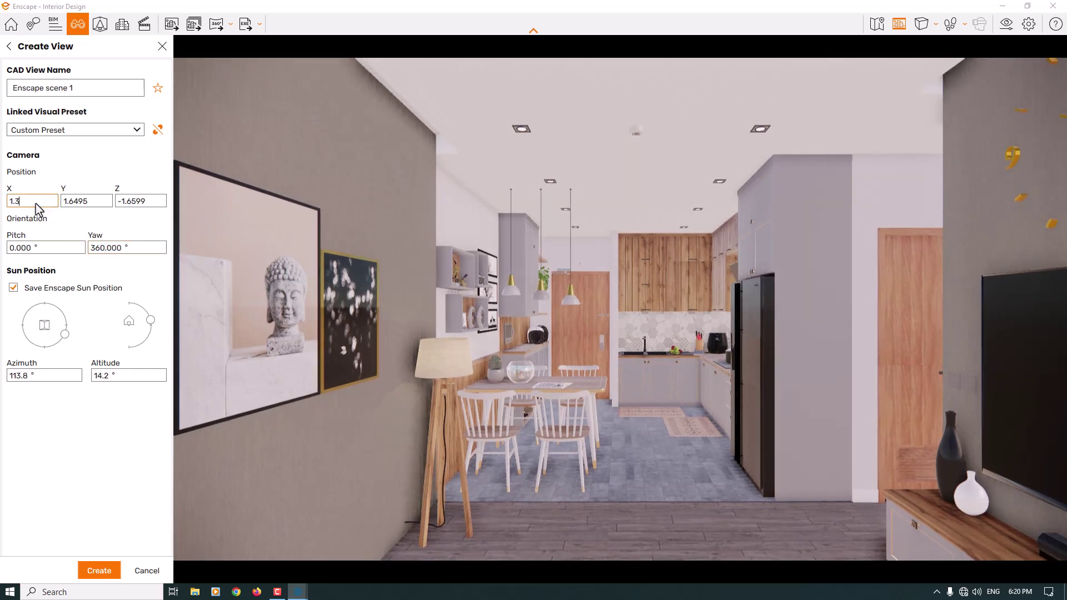
key("Return")
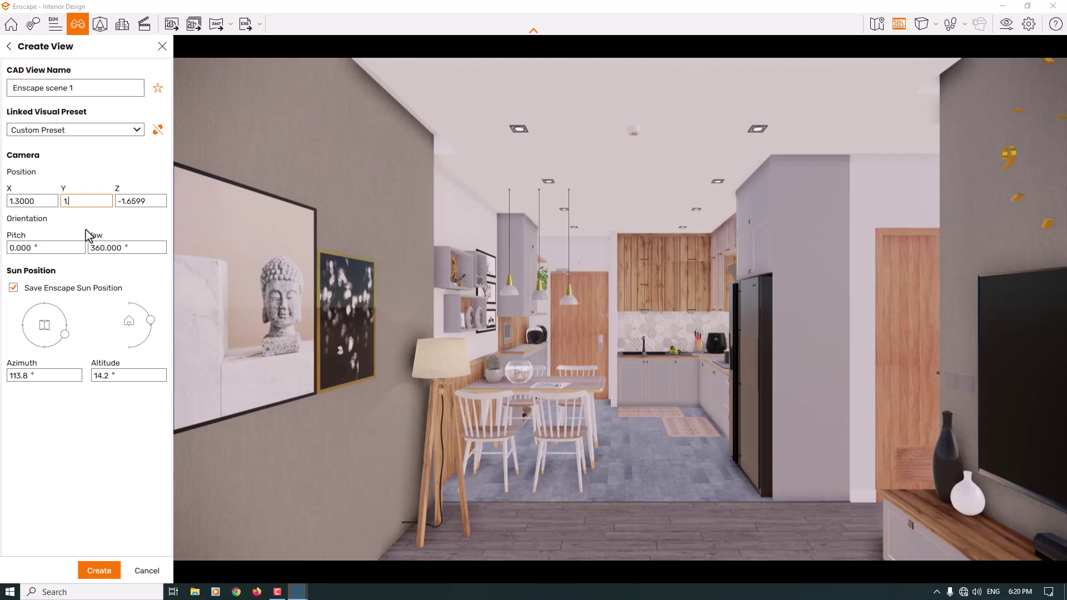
key("Return")
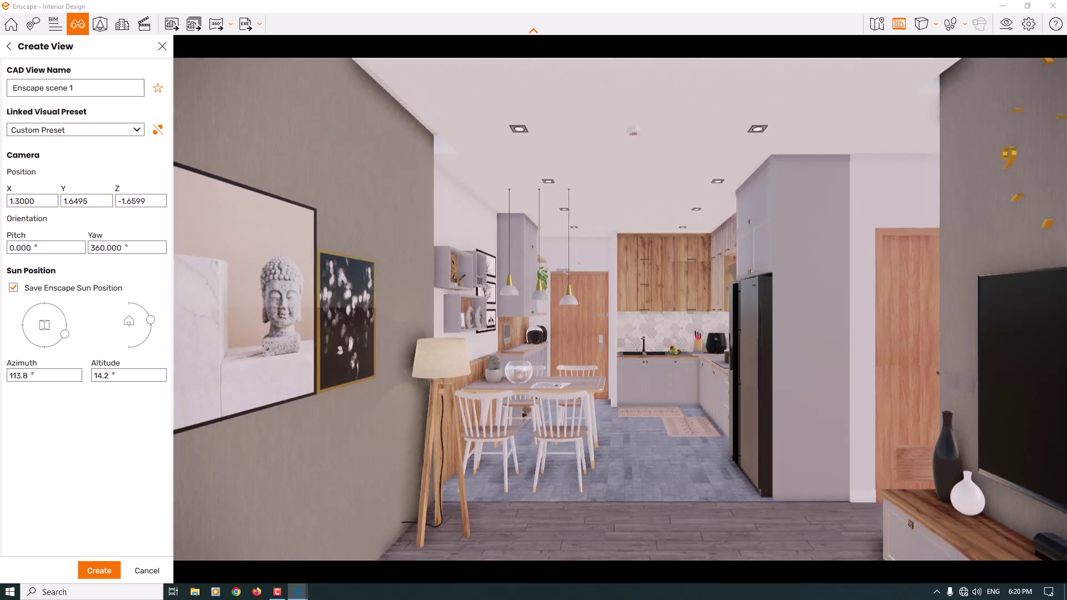
Move the camera closer to the dining area and set its Y position to 1.3.
left_click_drag(479, 256, 505, 260)
key("w")
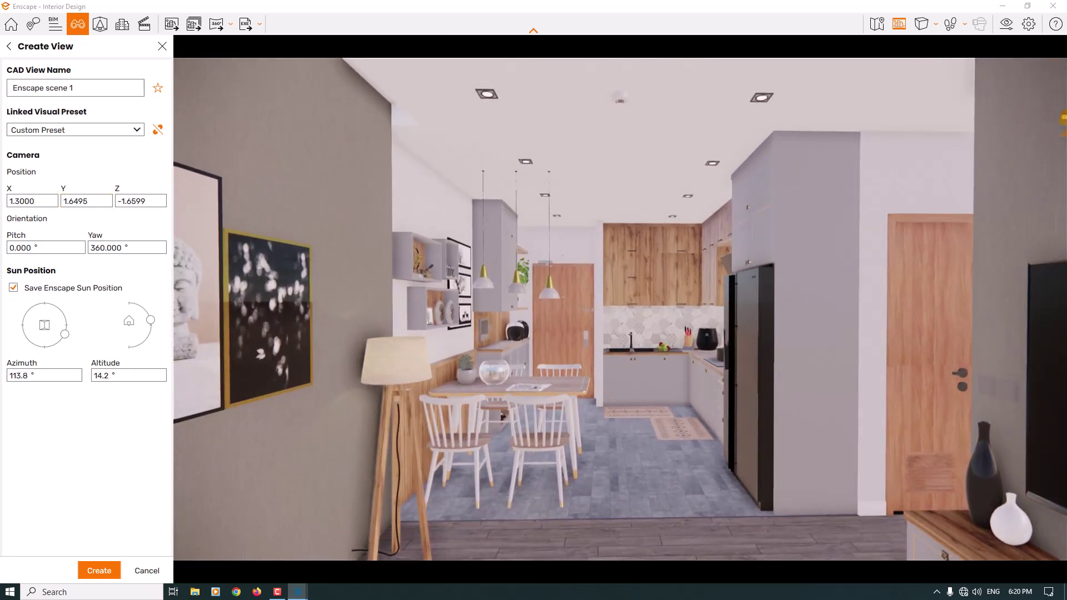
double_click(74, 201)
type("1.2")
key("Return")
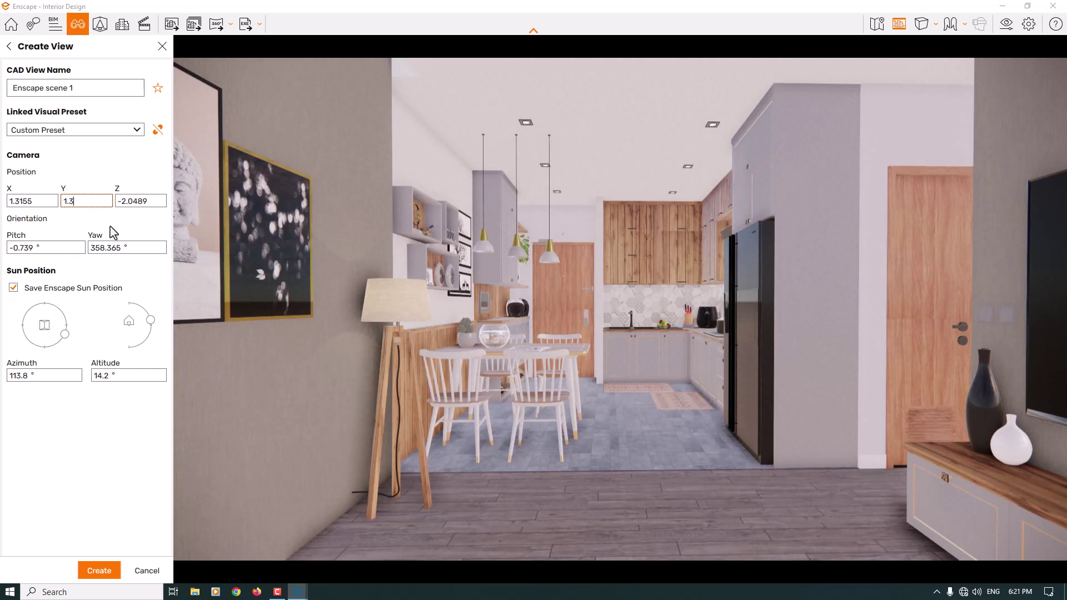
key("Tab")
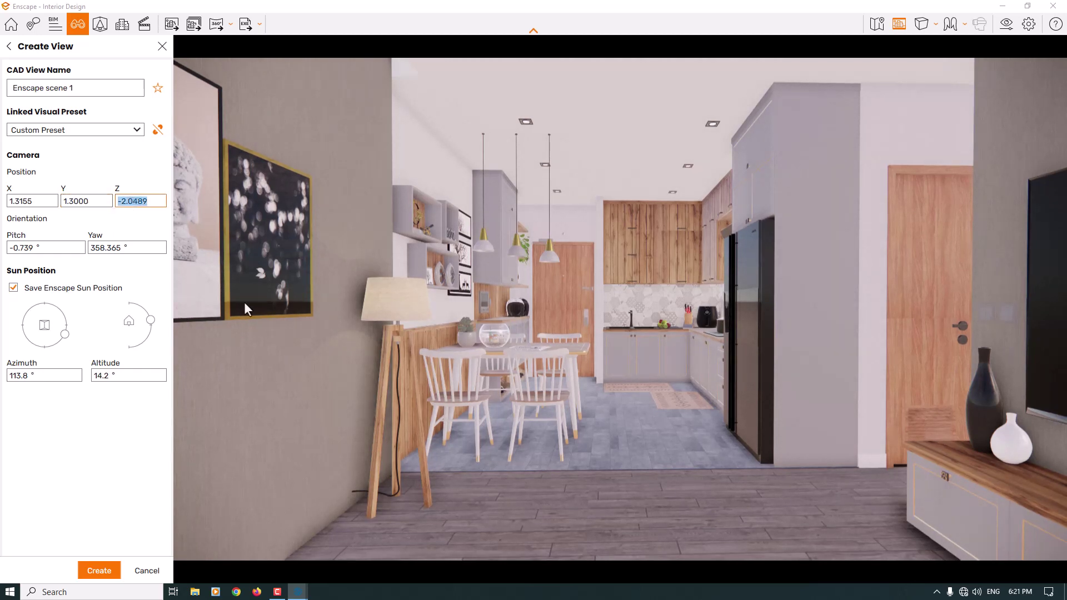
Set the camera's Z position to -2.09 and its X position to 1.34.
type("-2.09")
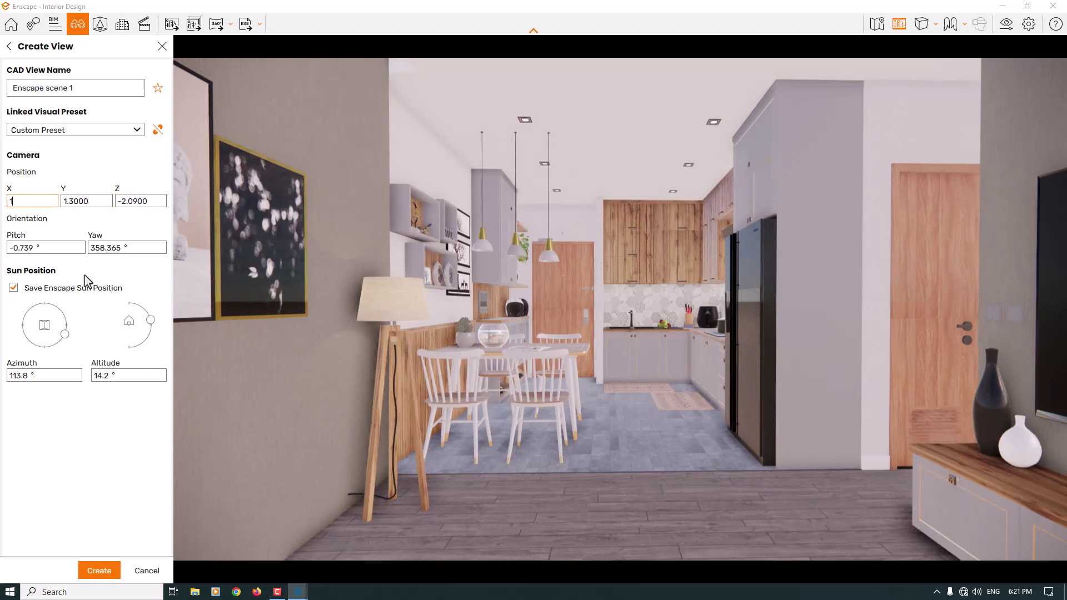
type("1.34")
key("Return")
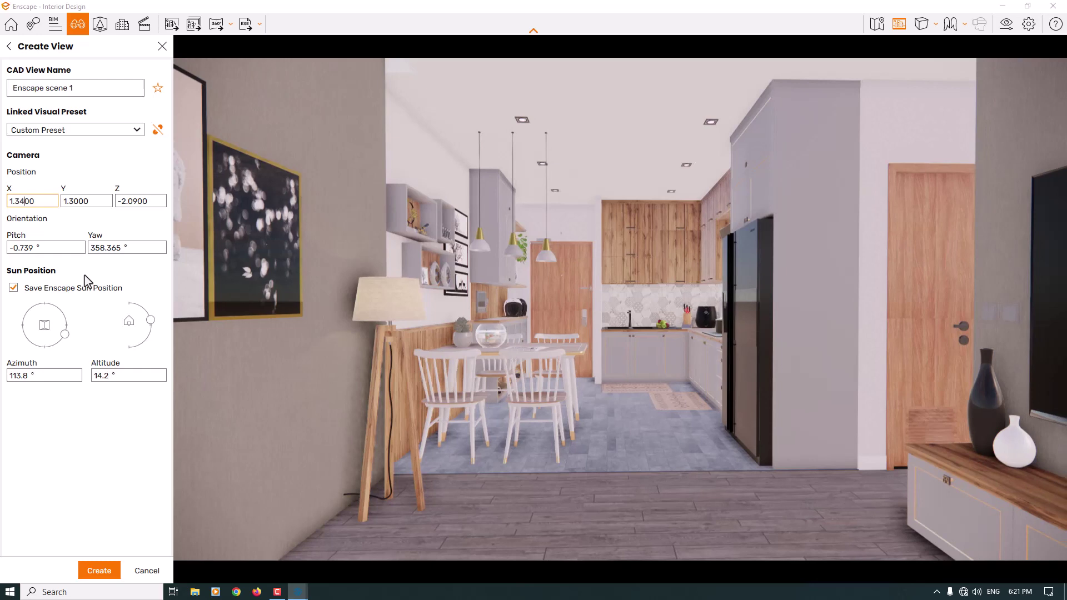
Straighten the repositioned camera with a pitch of 0° and a yaw of 360°.
left_click(28, 242)
key("Return")
left_click(96, 248)
type("35")
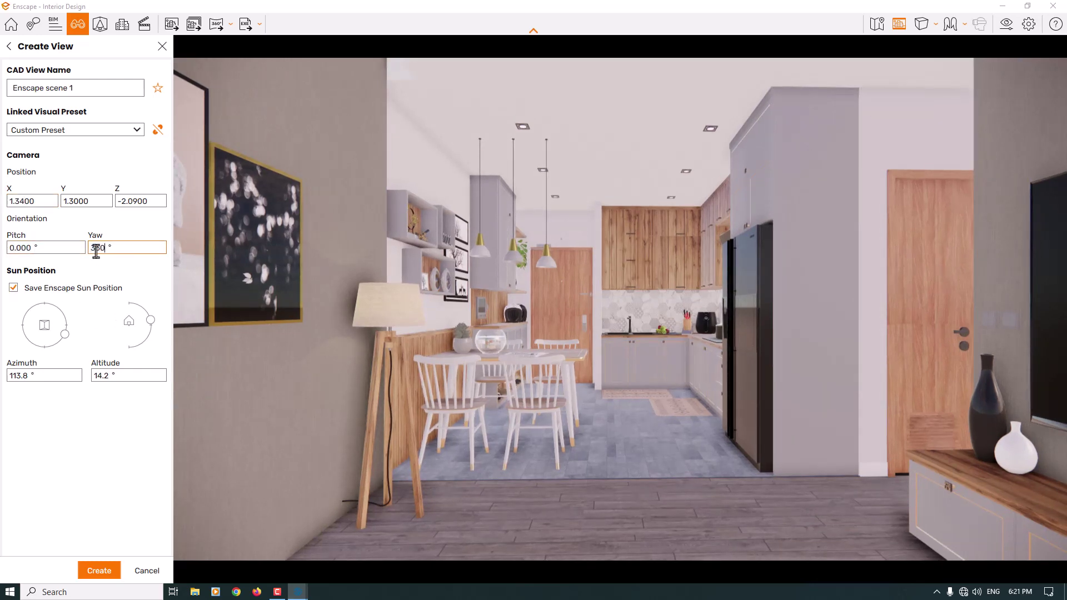
type("0")
key("Return")
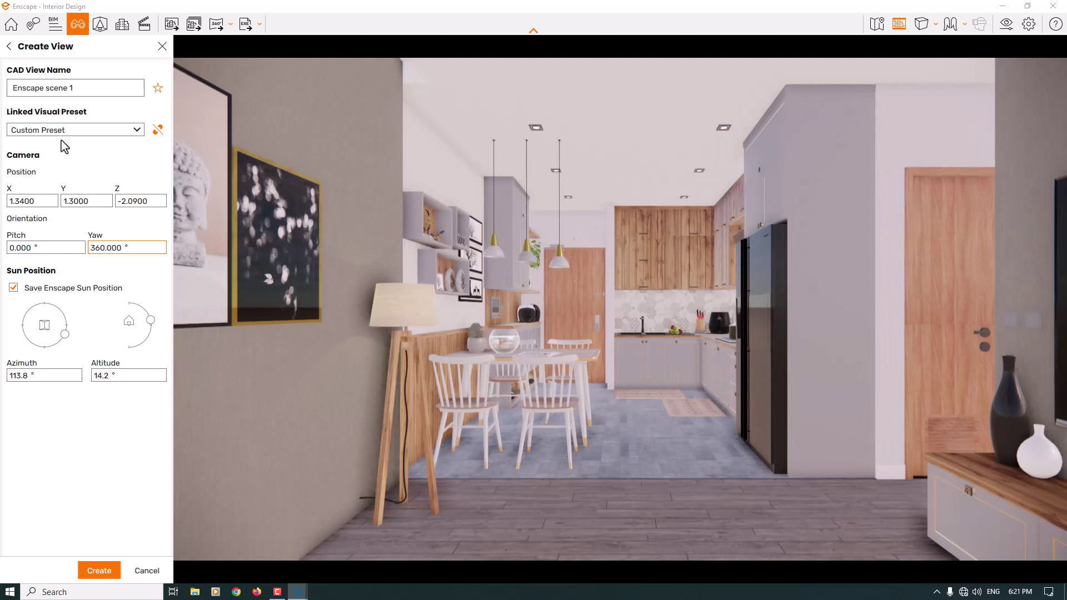
Unlink the visual preset from the new view, name the view Camera C1 and mark it as a favorite.
left_click(160, 131)
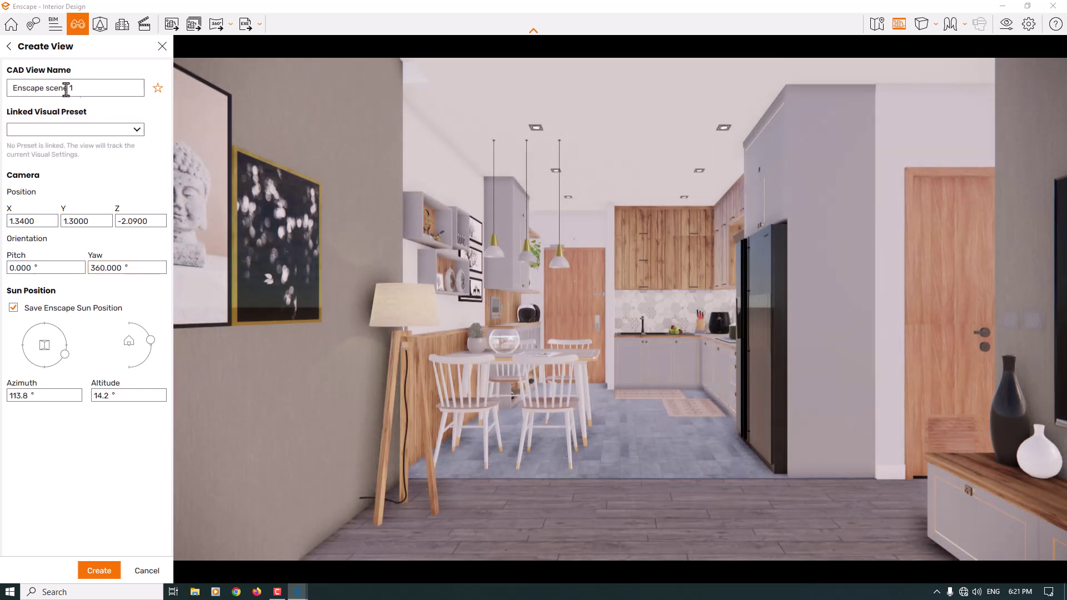
left_click_drag(86, 88, 1, 90)
Try a sun position with an azimuth of 191.9° and an altitude of 2.4°.
mouse_move(678, 318)
right_mouse_down("shift")
mouse_move(617, 319)
mouse_move(670, 319)
right_mouse_up("shift")
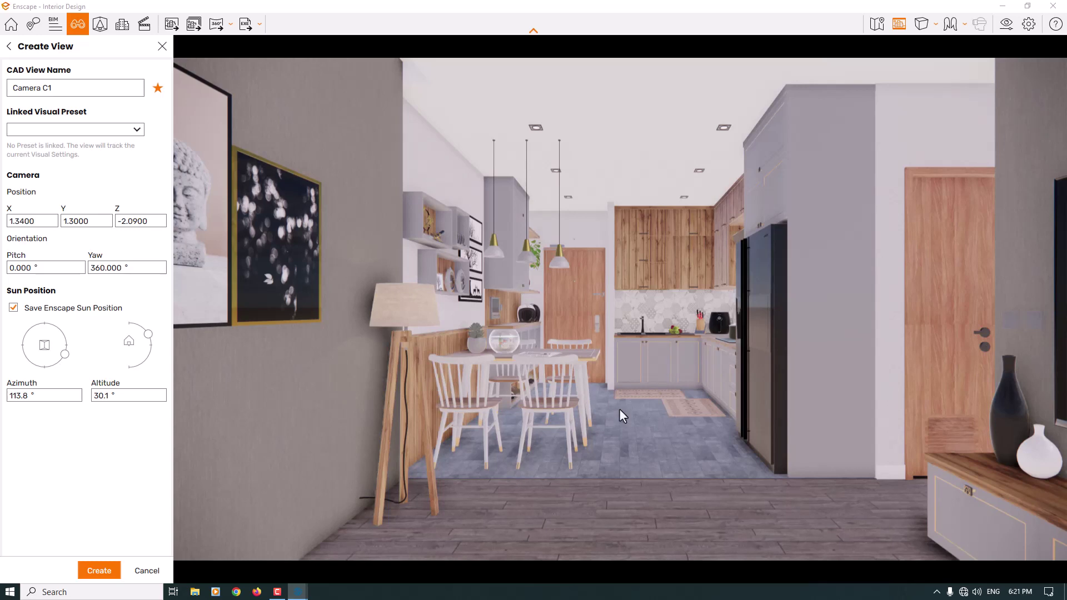
right_click_drag(619, 409, 619, 410, "ctrl+shift")
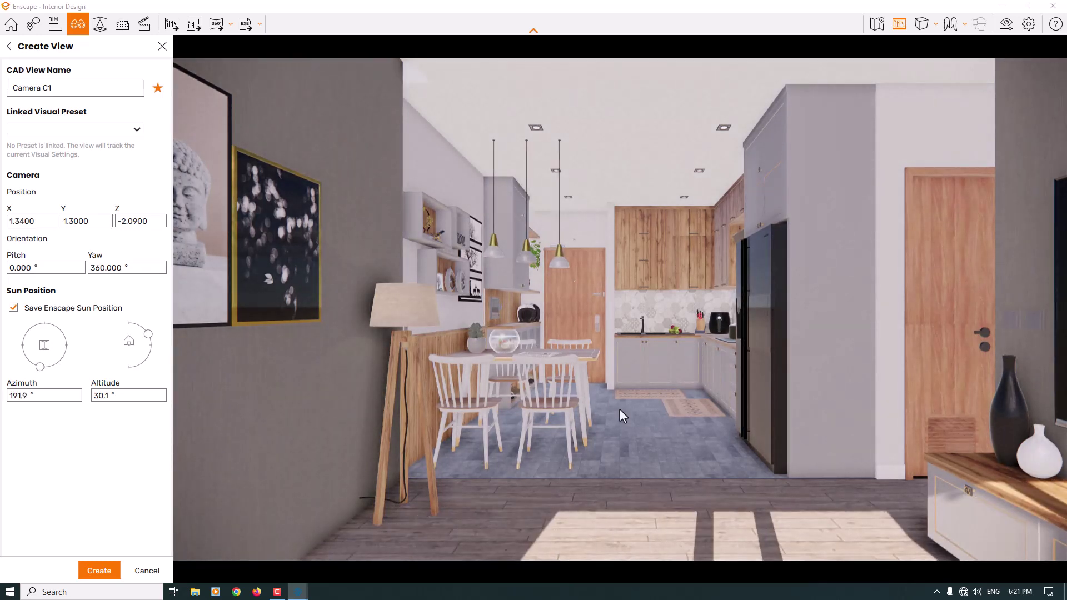
right_click_drag(641, 322, 641, 322, "shift")
key("u")
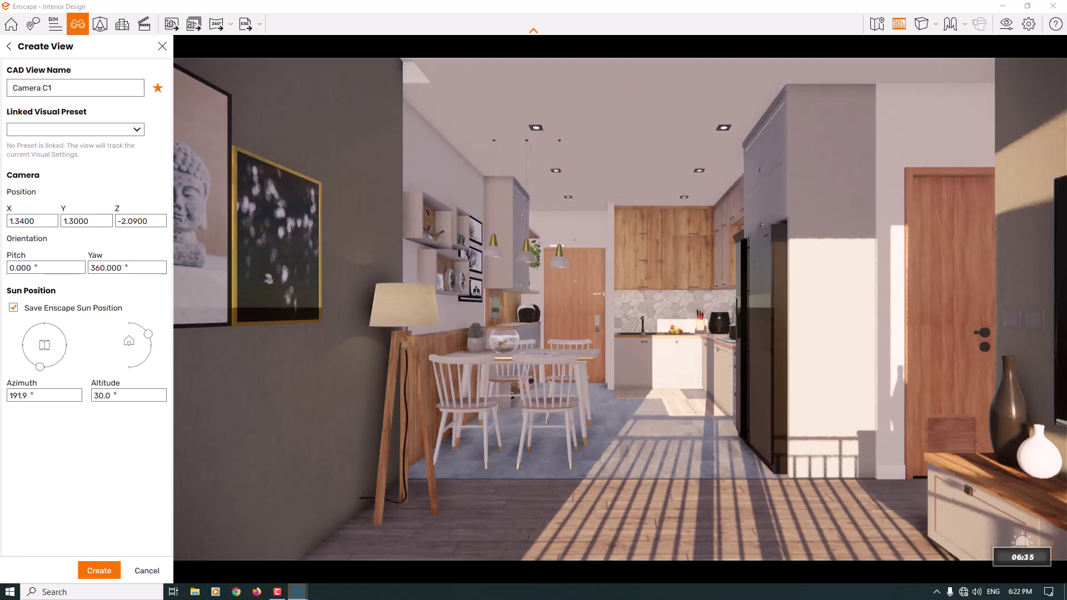
key("u")
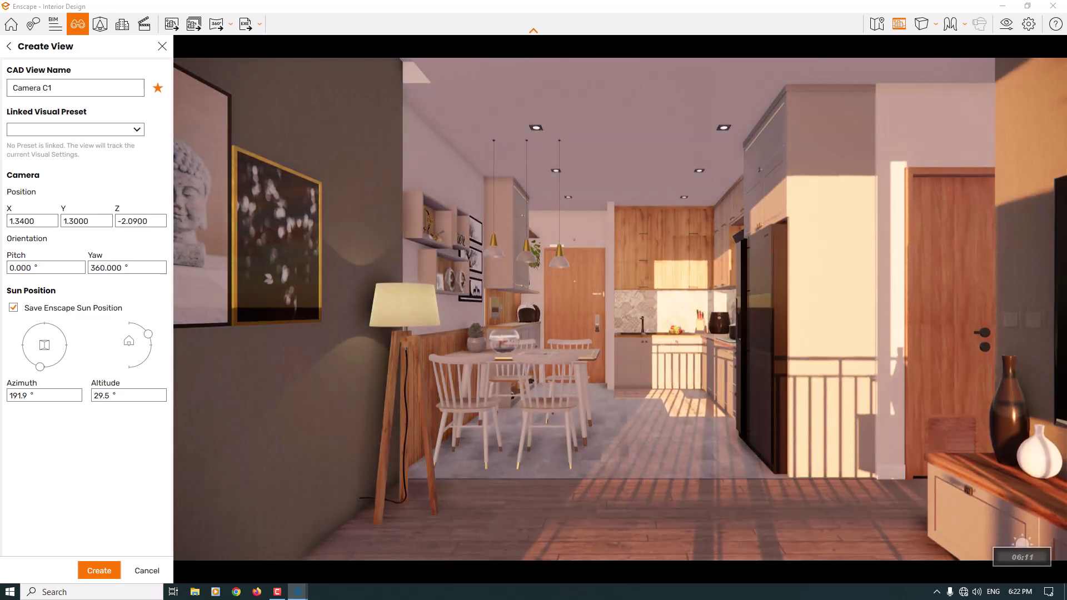
key("u")
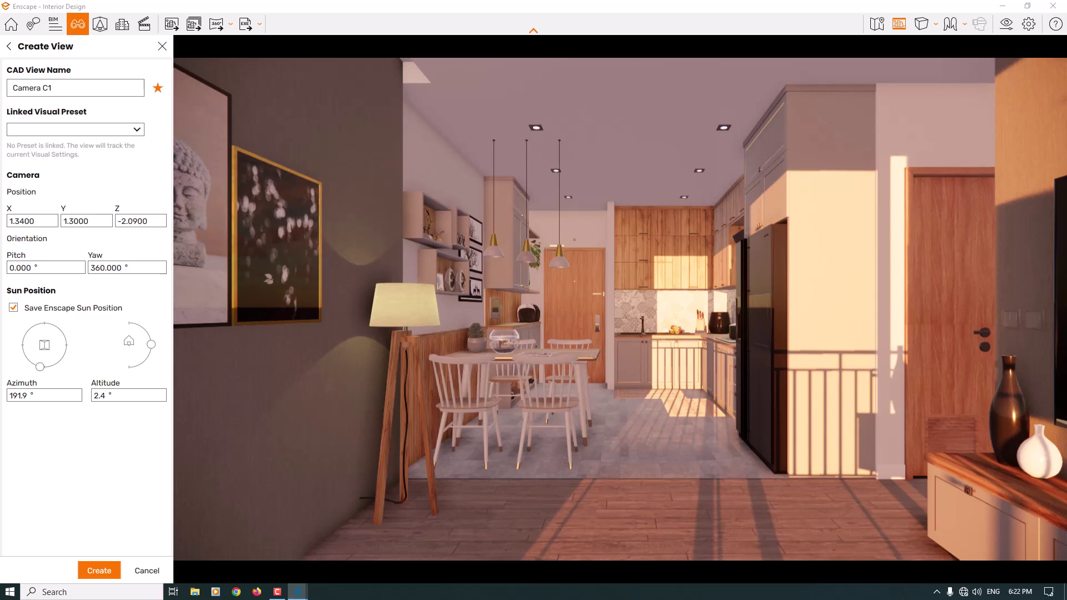
Try rotating the sun around the apartment to an azimuth of 181.4°.
left_click_drag(40, 367, 43, 367)
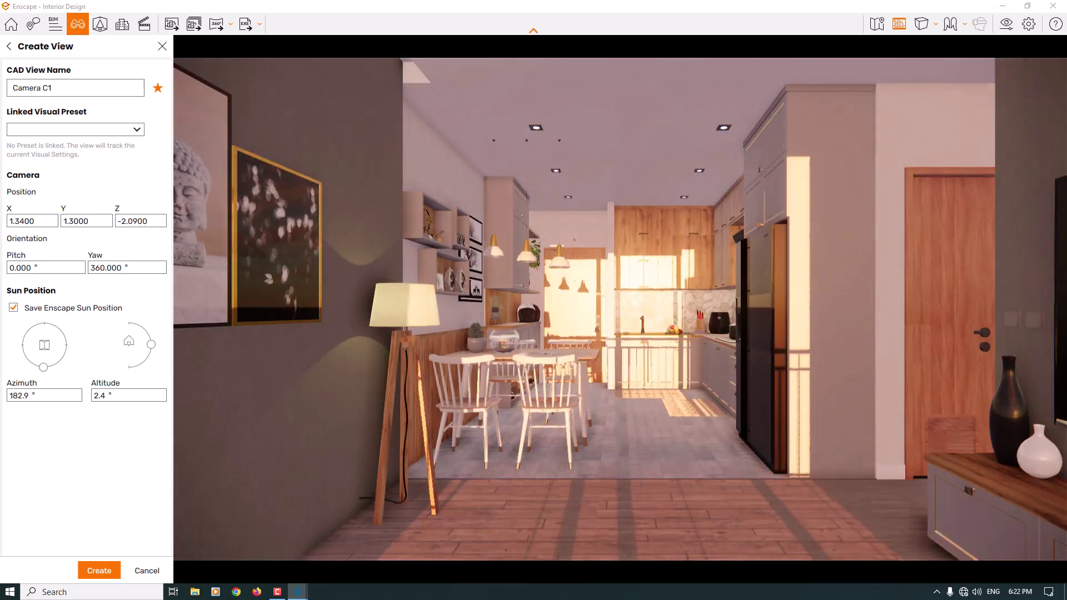
key("shift+u")
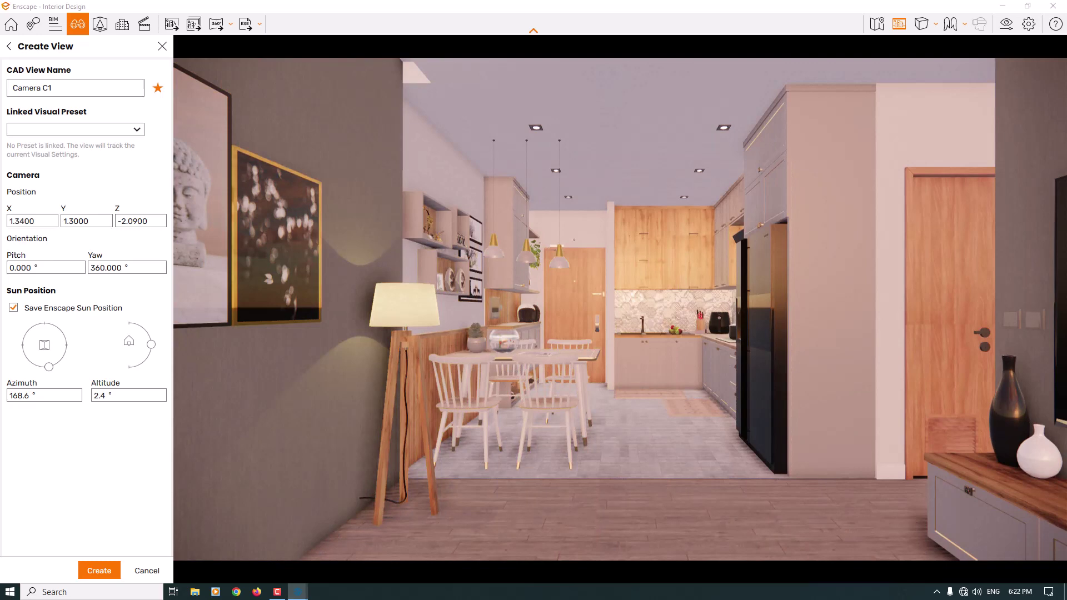
key("shift+i")
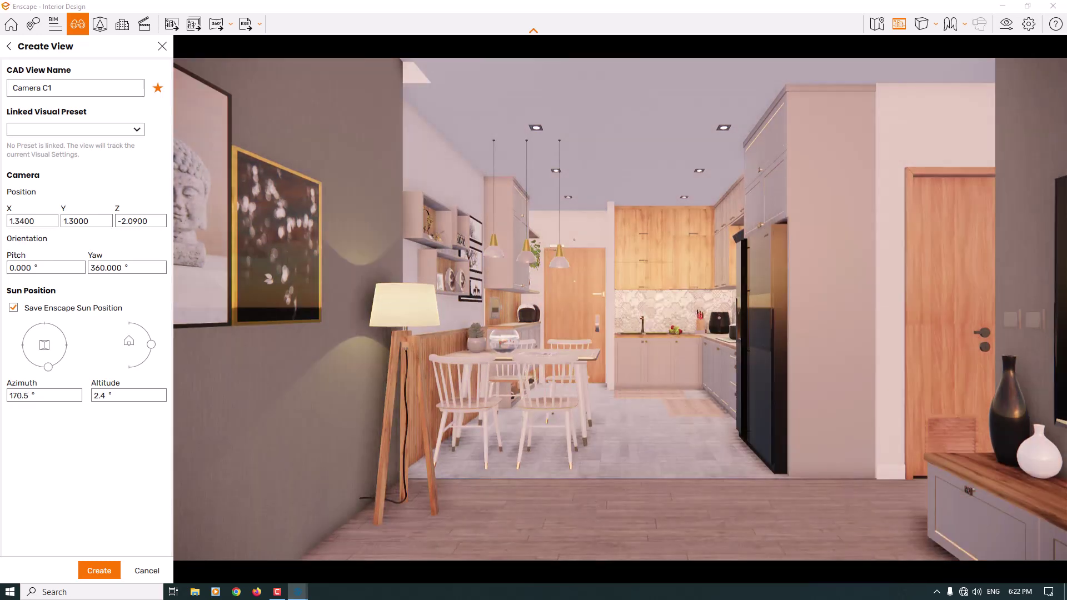
key("shift+i")
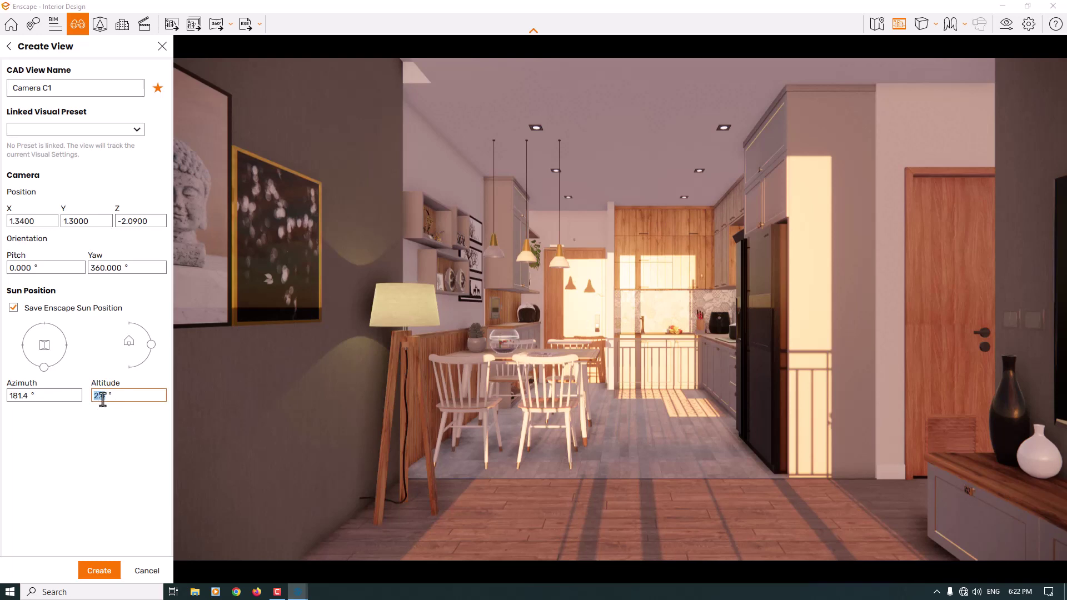
Set the sun's altitude to 3°.
key("Return")
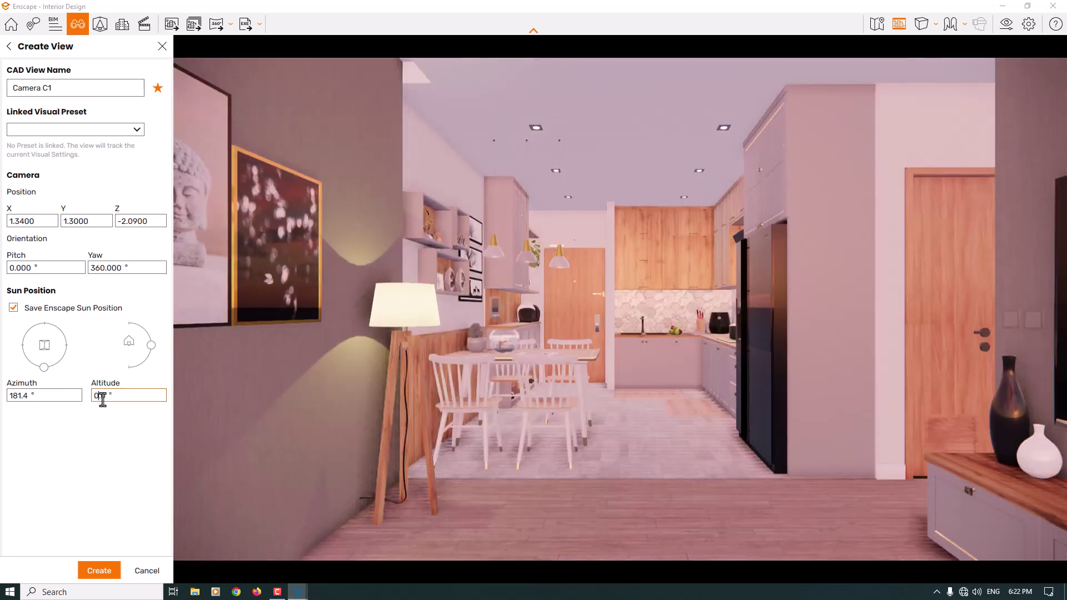
left_click_drag(105, 397, 72, 396)
type("3")
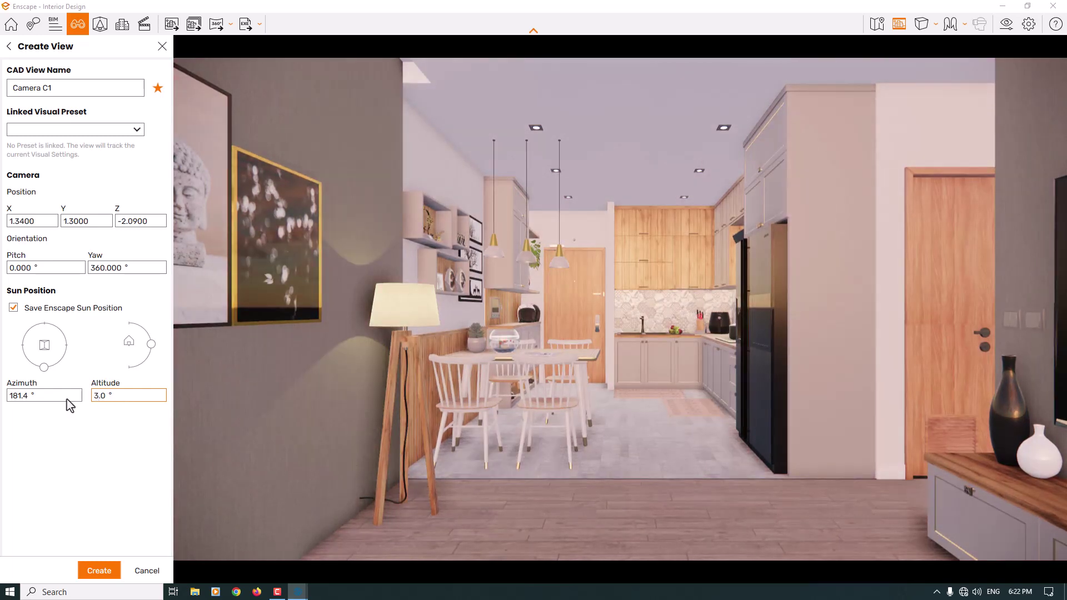
Fine-tune the sun's azimuth, trying 180° and 183° before settling on 185.1°.
type("i")
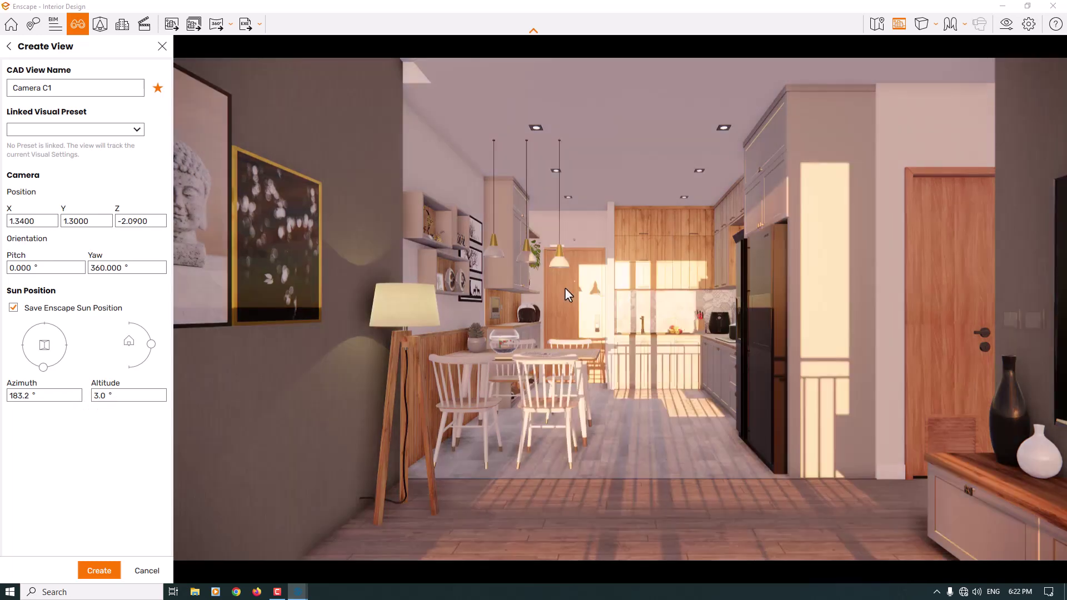
double_click(23, 398)
type("180")
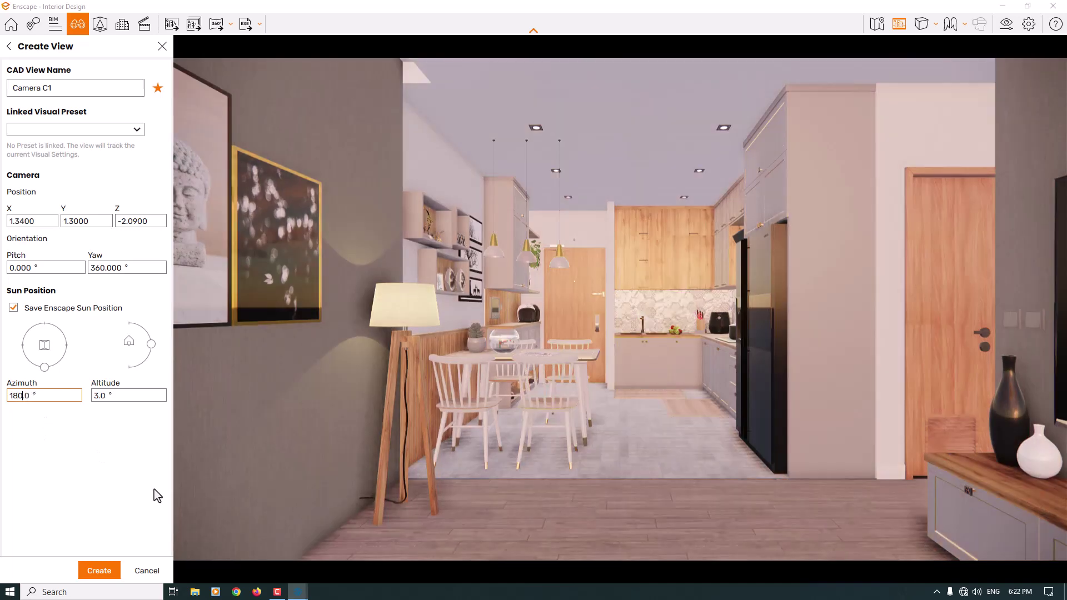
key("BackSpace")
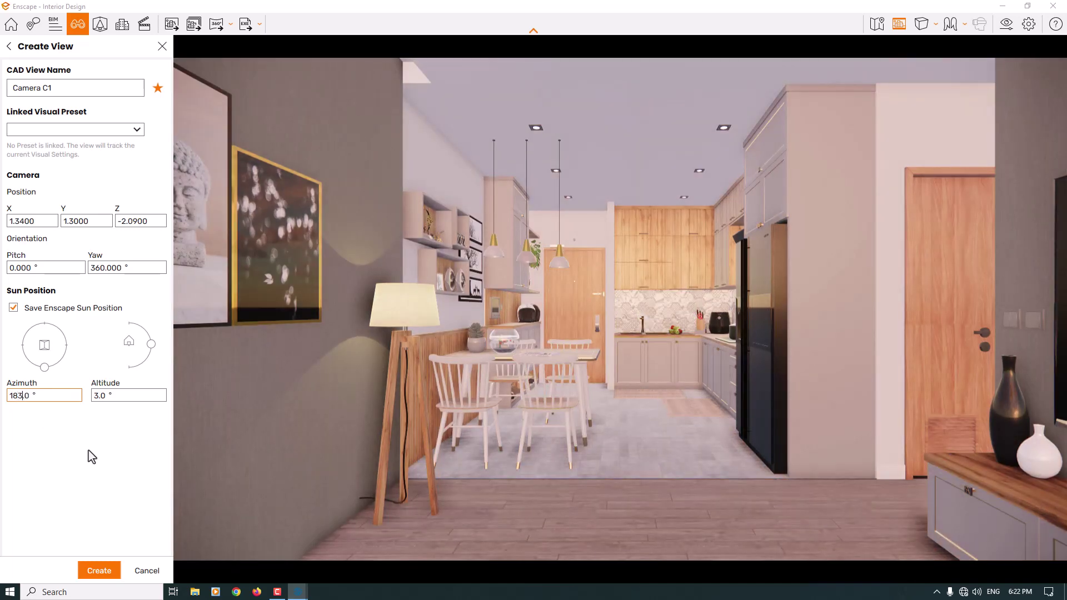
key("i")
key("shift+Right")
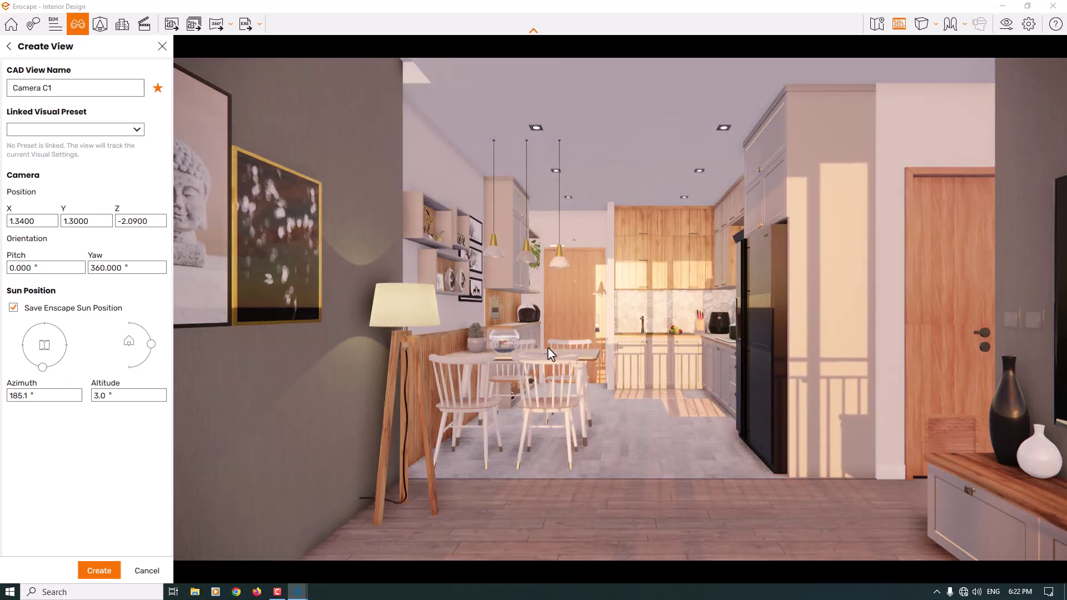
Create the view with these settings, load the saved Camera C1 and close the view management.
left_click(99, 572)
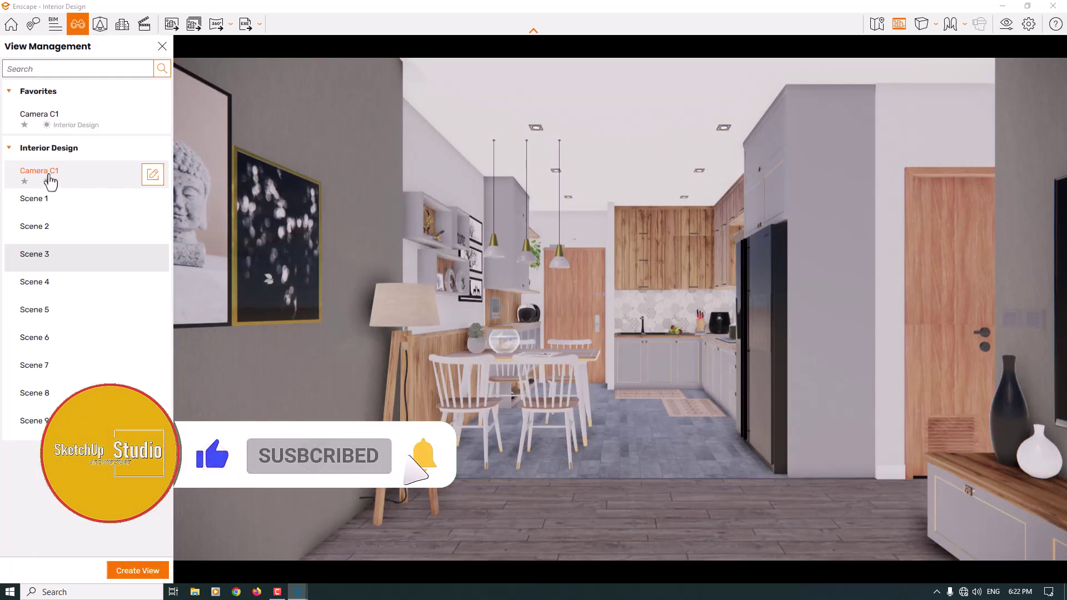
left_click(56, 178)
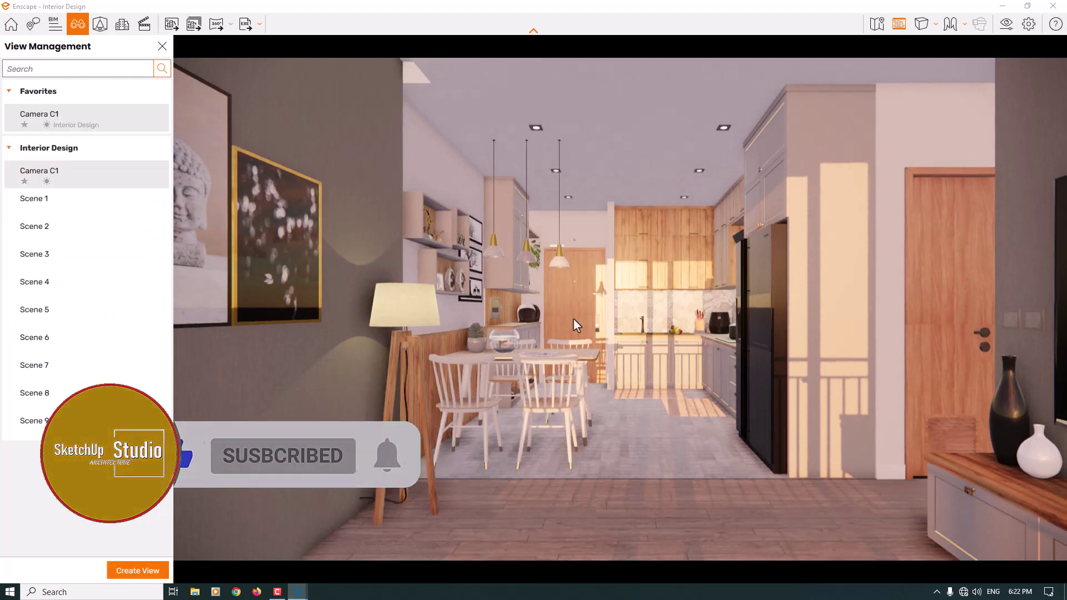
left_click(162, 46)
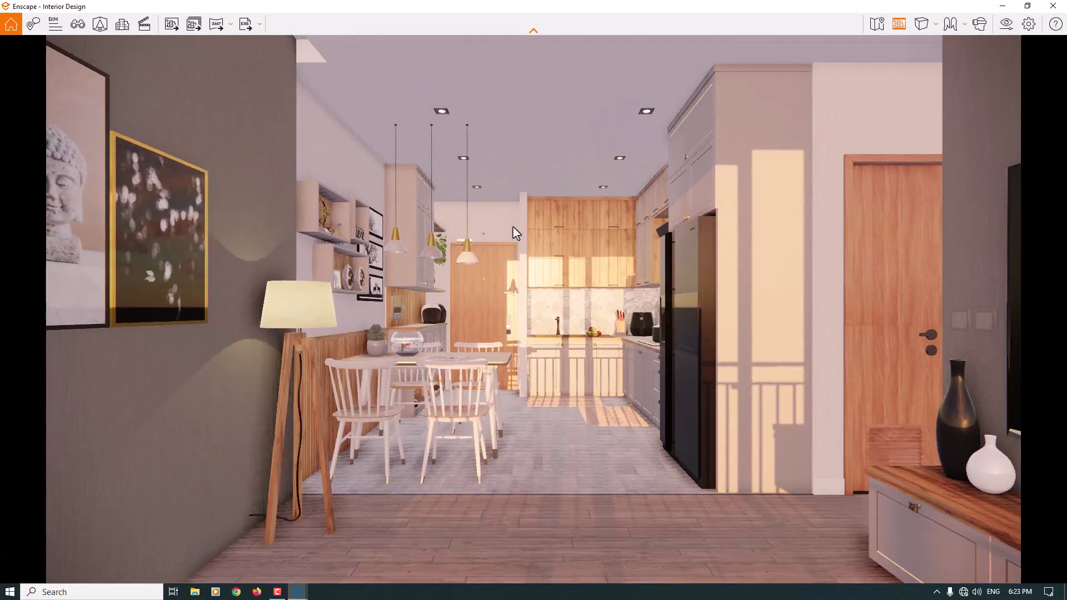
Place the Enscape render window side by side with the SketchUp model window.
left_click_drag(584, 1, 1064, 139)
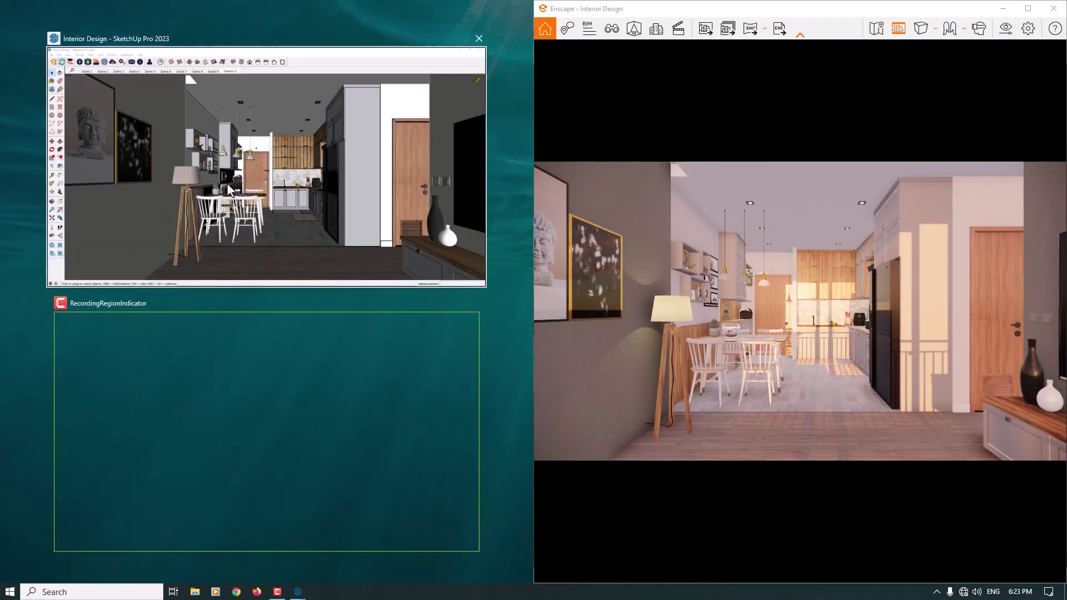
left_click(227, 182)
Activate SketchUp's Paint Bucket and open the Enscape Material Editor, keeping the kitchen cabinets uncovered.
scroll(281, 329, "up", 3)
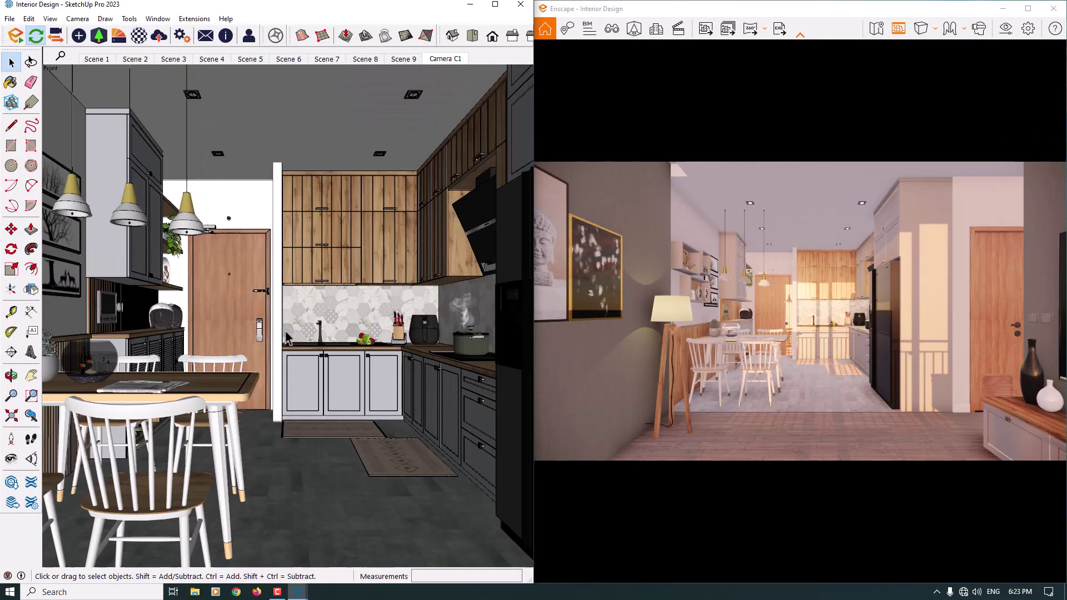
middle_click_drag(284, 329, 247, 323)
middle_click_drag(144, 355, 206, 330)
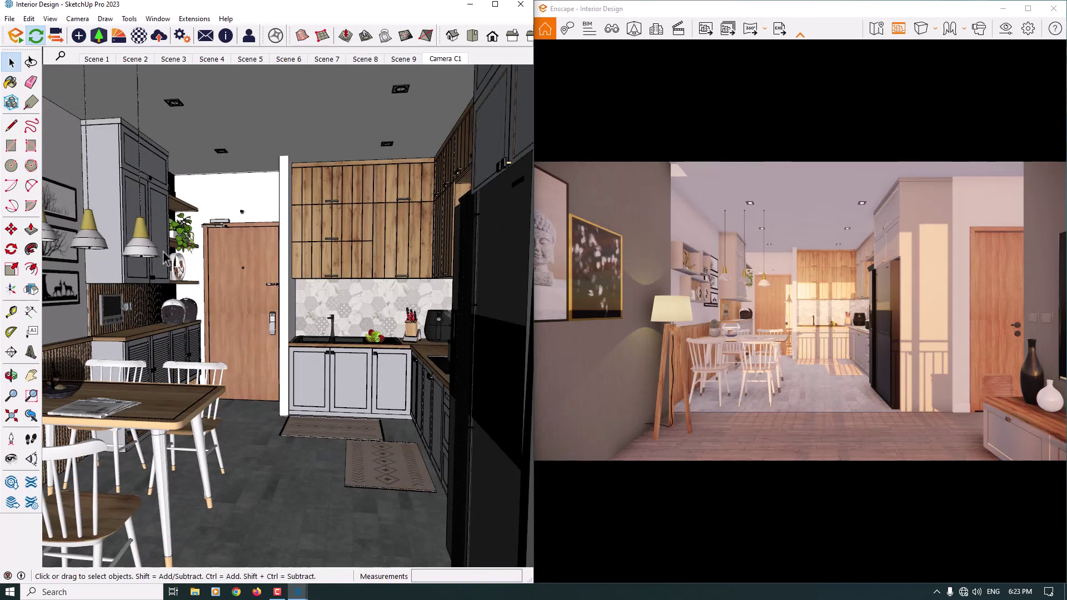
left_click(12, 84)
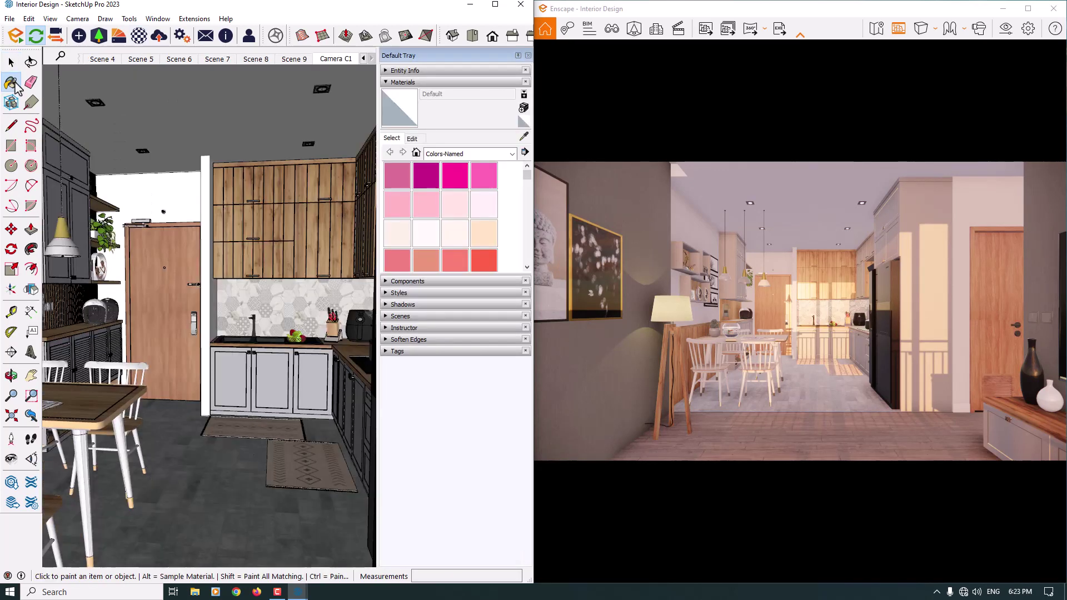
left_click(139, 37)
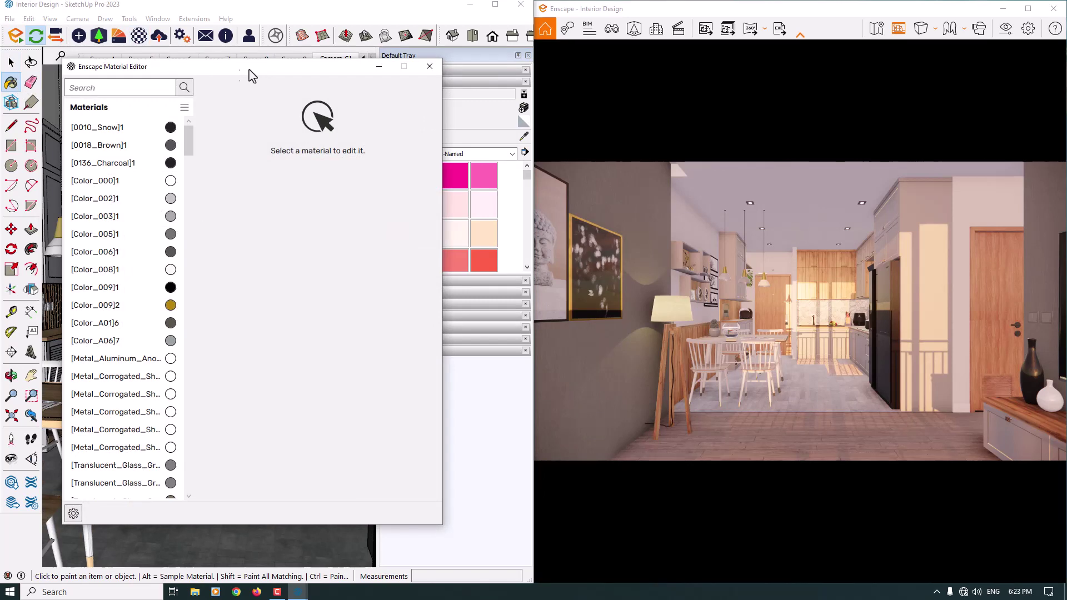
left_click_drag(257, 71, 202, 130)
mouse_move(279, 127)
left_mouse_down()
mouse_move(314, 162)
mouse_move(352, 350)
left_mouse_up()
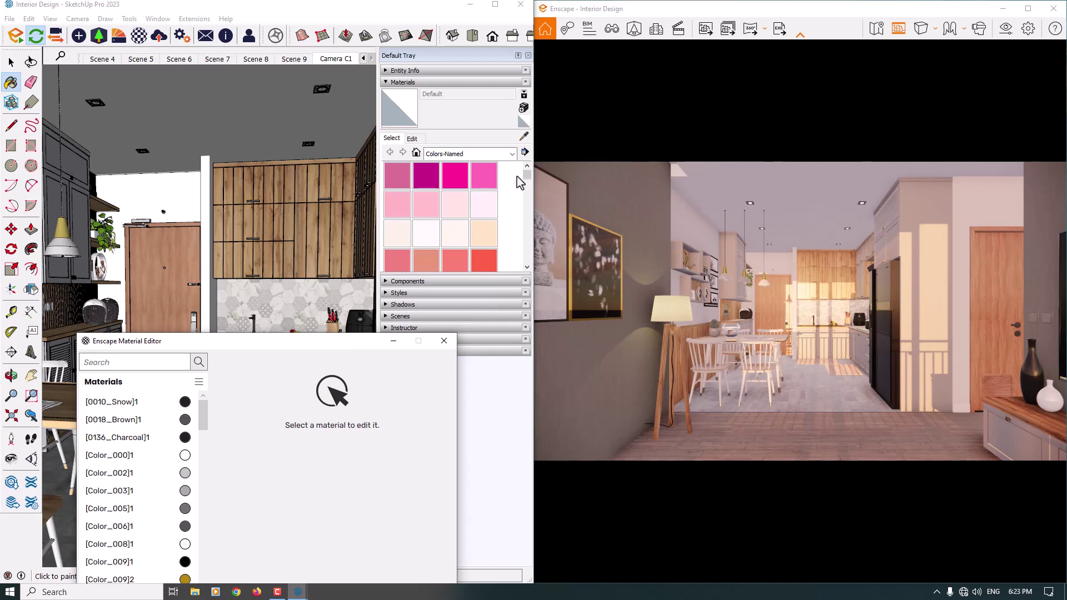
Sample the wood material of the upper kitchen cabinets and remove its albedo texture MS-427-RL.jpg.
left_click(524, 136)
left_click(287, 176)
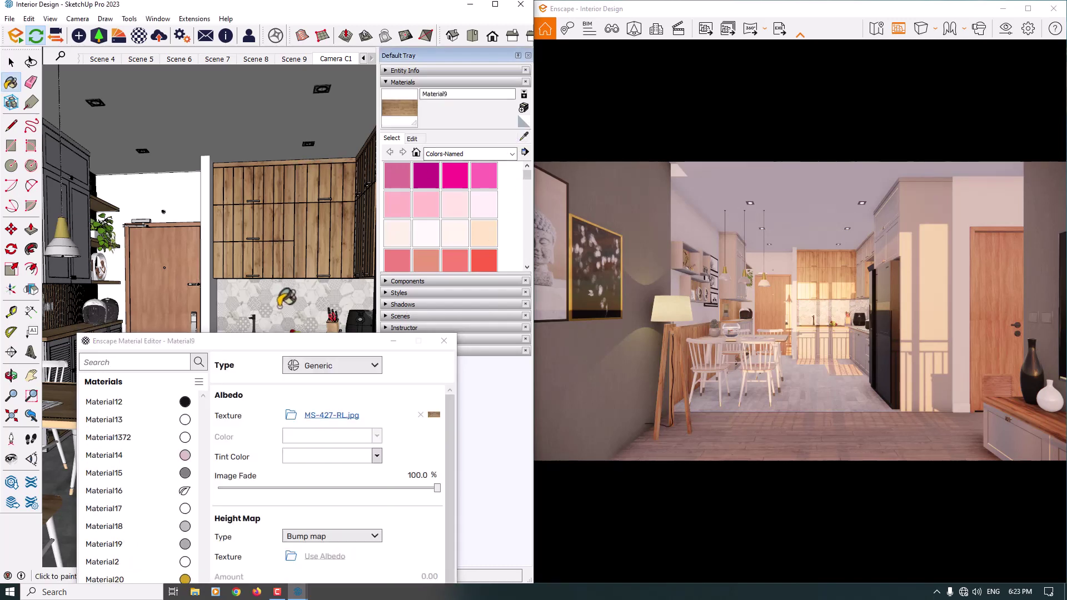
left_click_drag(256, 340, 201, 138)
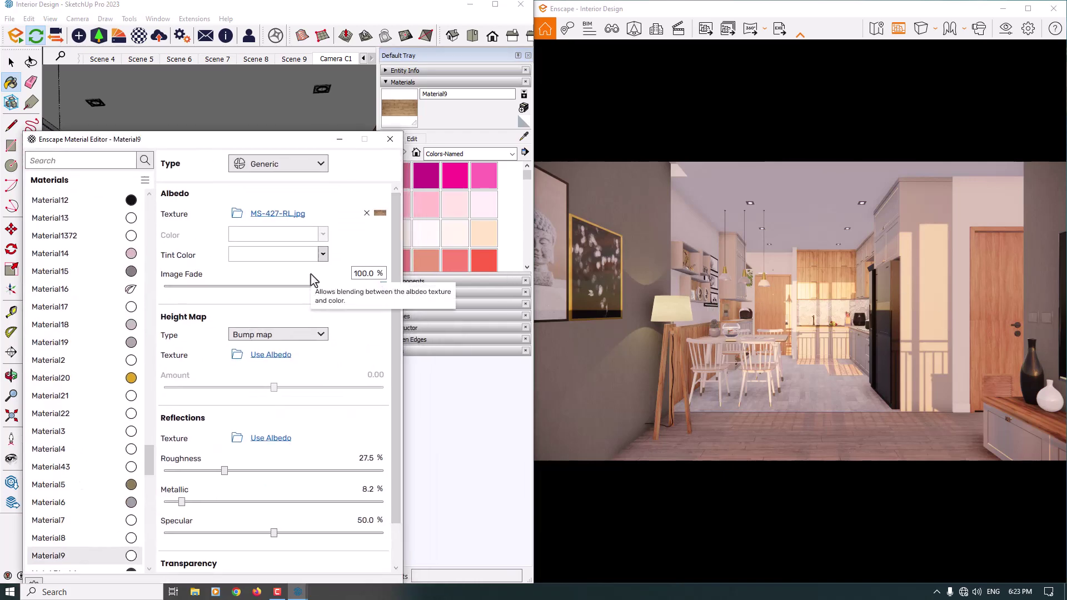
left_click(366, 213)
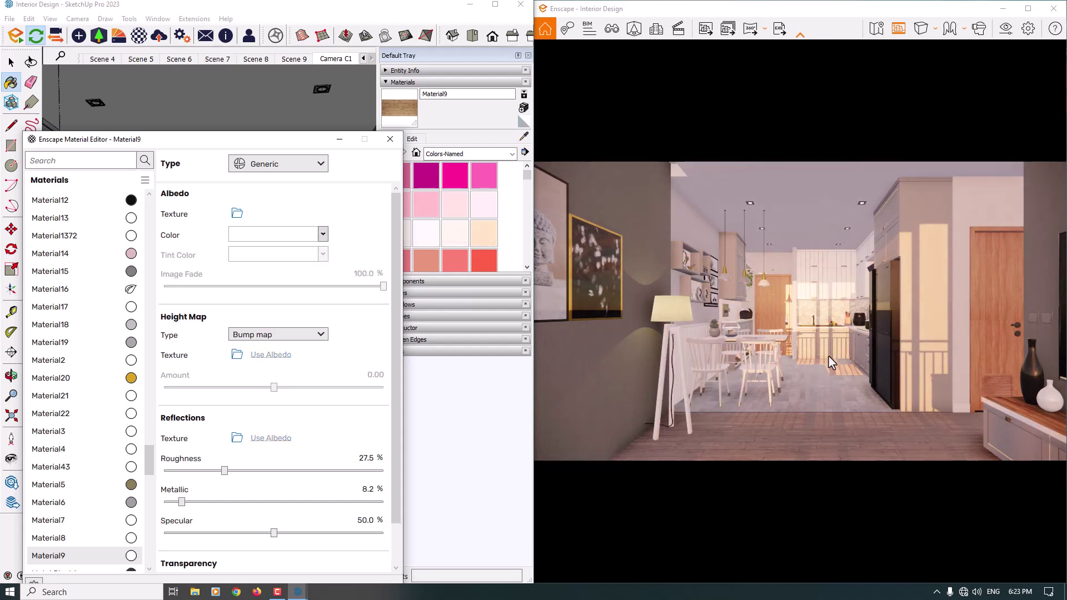
Set the cabinet material's reflections to 10% roughness, 0% metallic and 56% specular.
left_click(364, 457)
type("10")
key("Return")
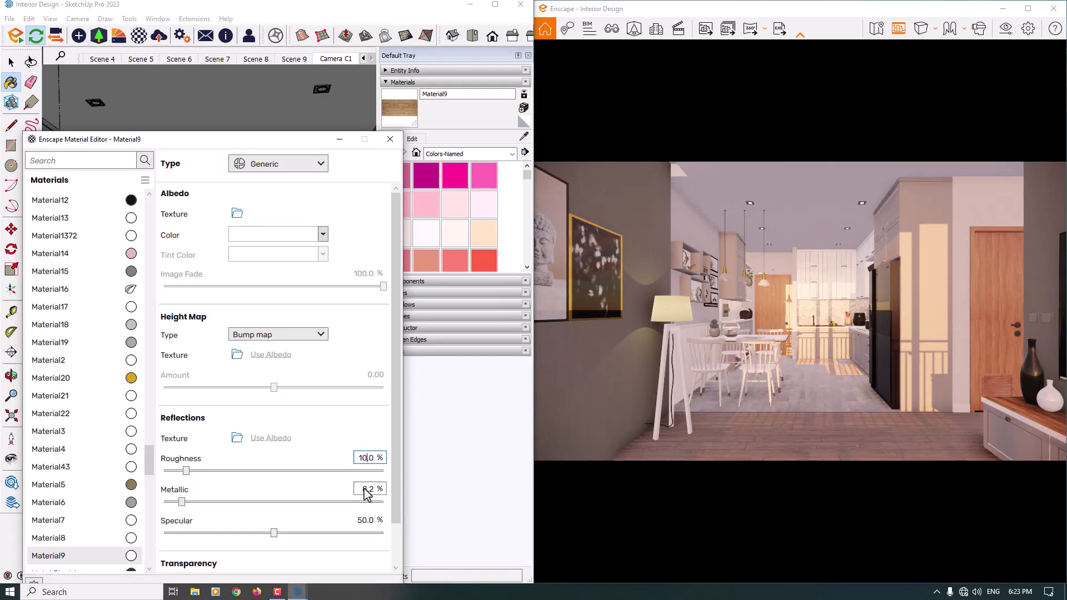
left_click(364, 489)
type("0")
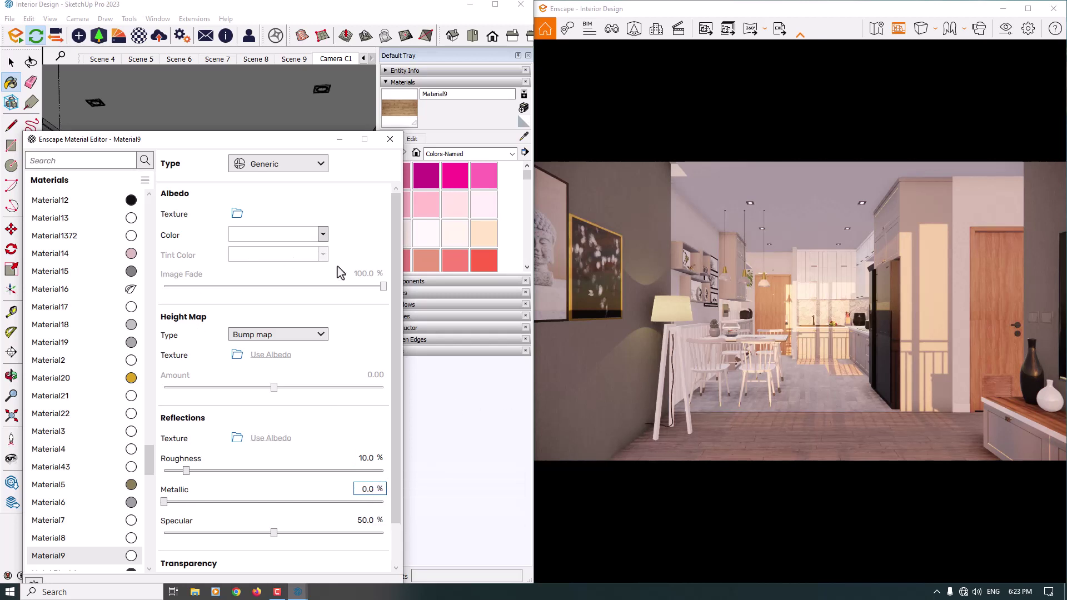
left_click(369, 519)
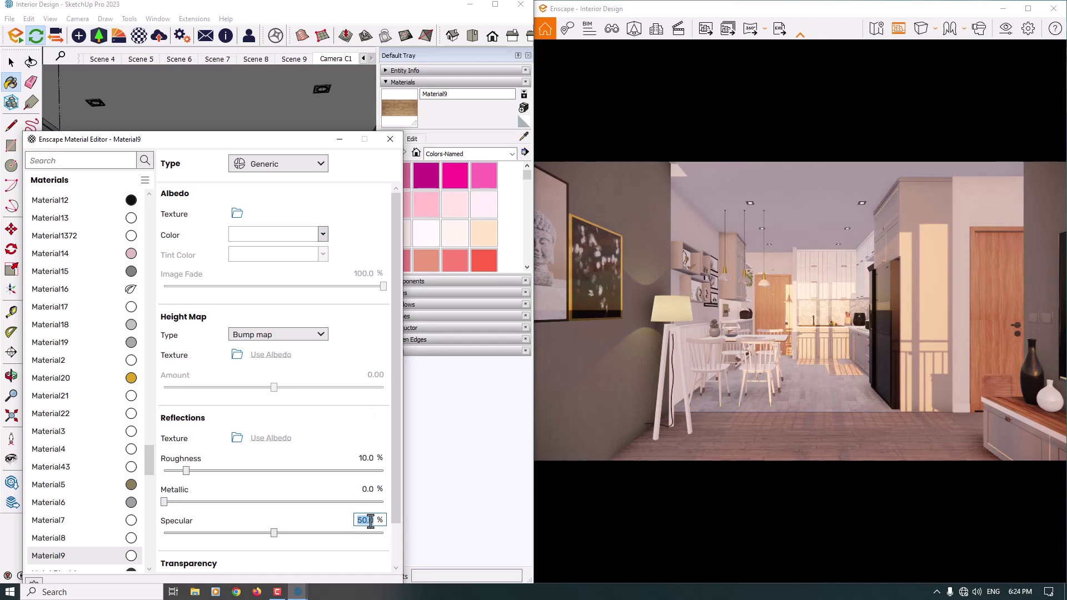
type("56")
key("Return")
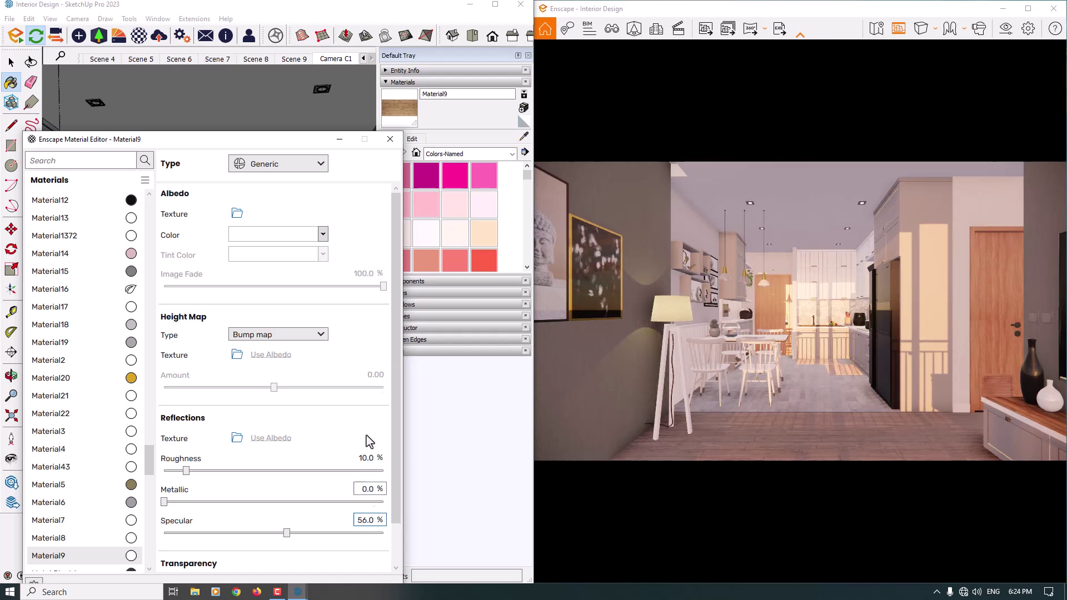
Sample the dark material of the refrigerator and bring its settings into view in the material editor.
left_click(524, 140)
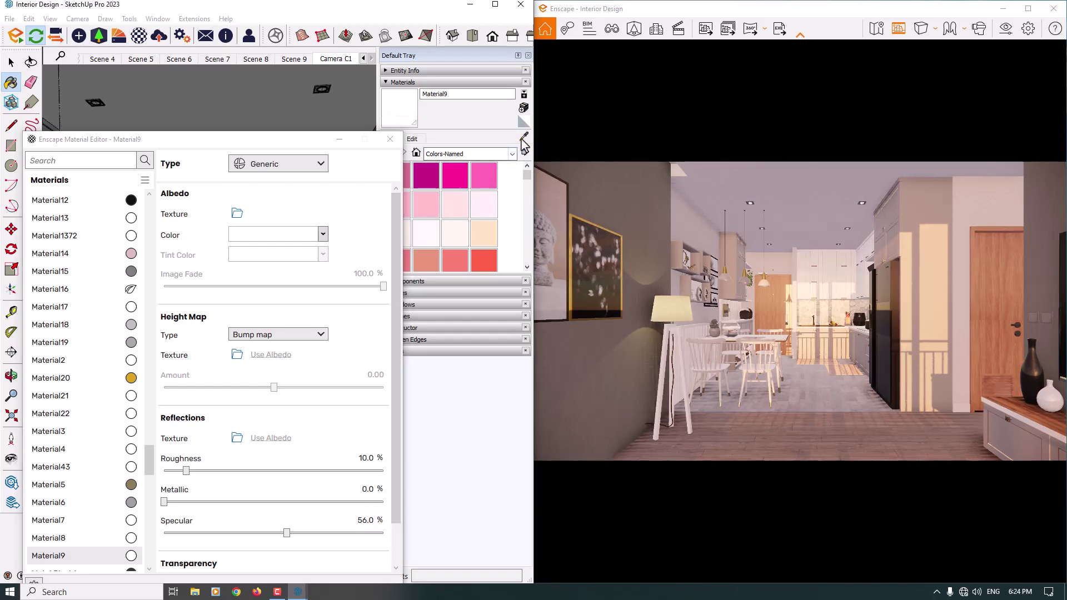
left_click_drag(302, 143, 308, 485)
mouse_move(342, 351)
middle_mouse_down()
mouse_move(375, 350)
mouse_move(236, 331)
mouse_move(336, 331)
middle_mouse_up()
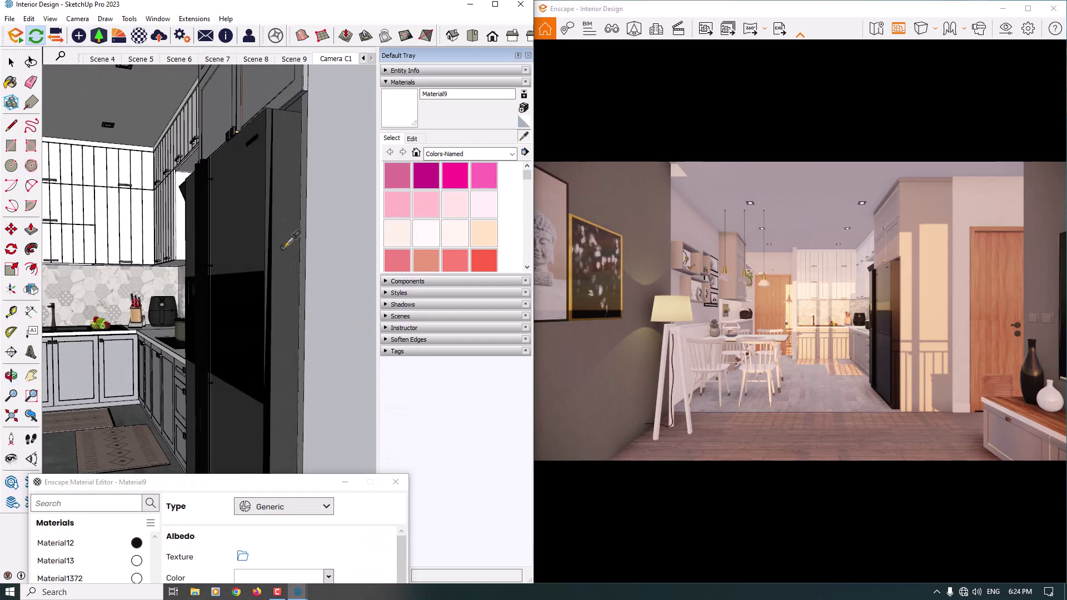
left_click(257, 198)
mouse_move(236, 479)
left_mouse_down()
mouse_move(244, 448)
mouse_move(221, 102)
left_mouse_up()
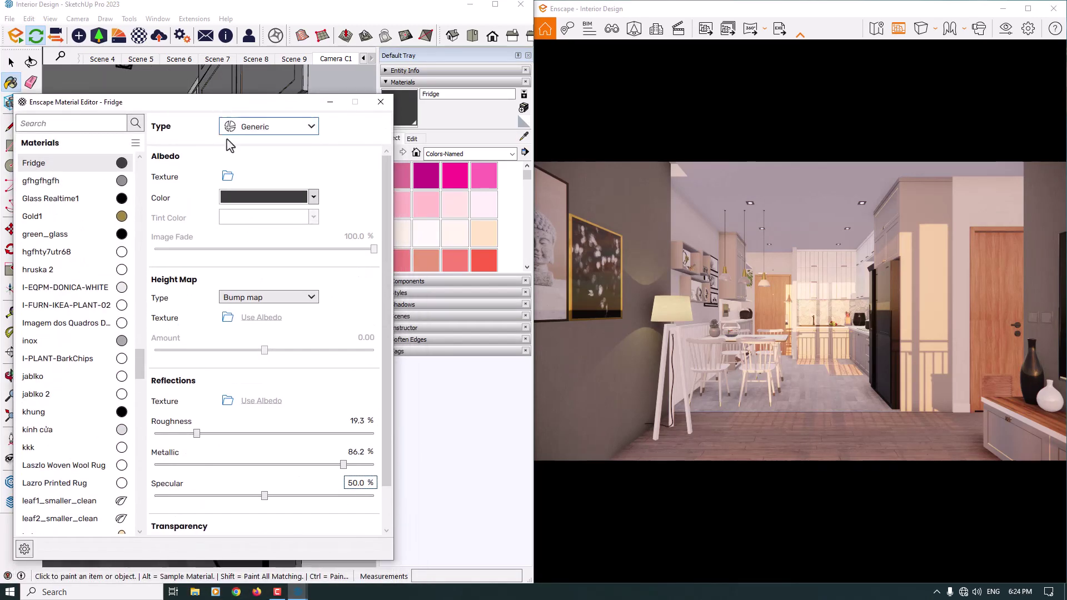
Set the Fridge material's roughness to 26% and its metallic value to 56%.
left_click(359, 421)
type("26")
key("Return")
left_click(355, 451)
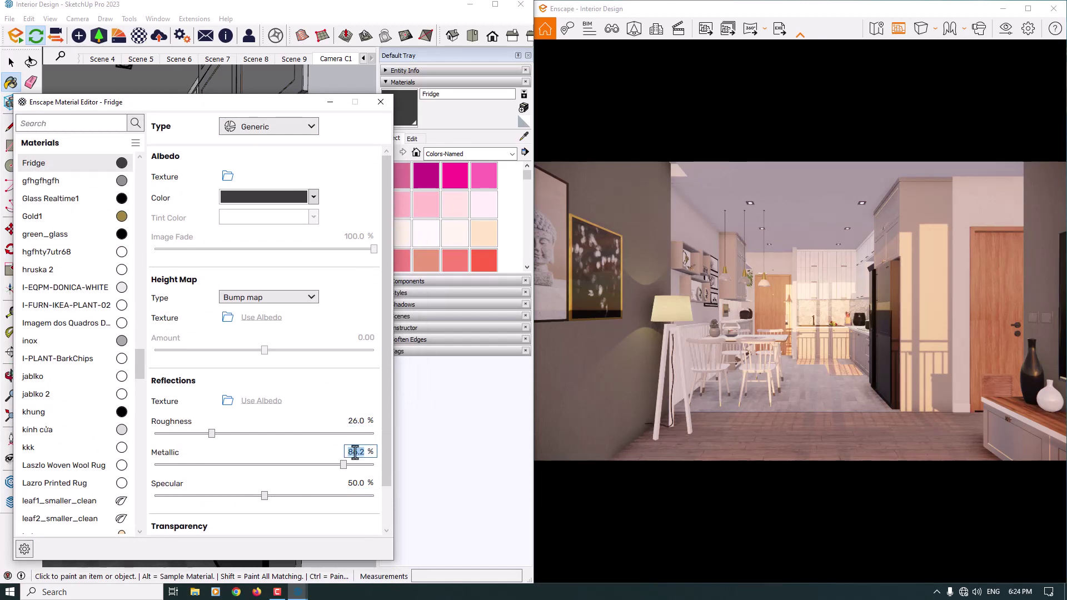
type("56")
key("Return")
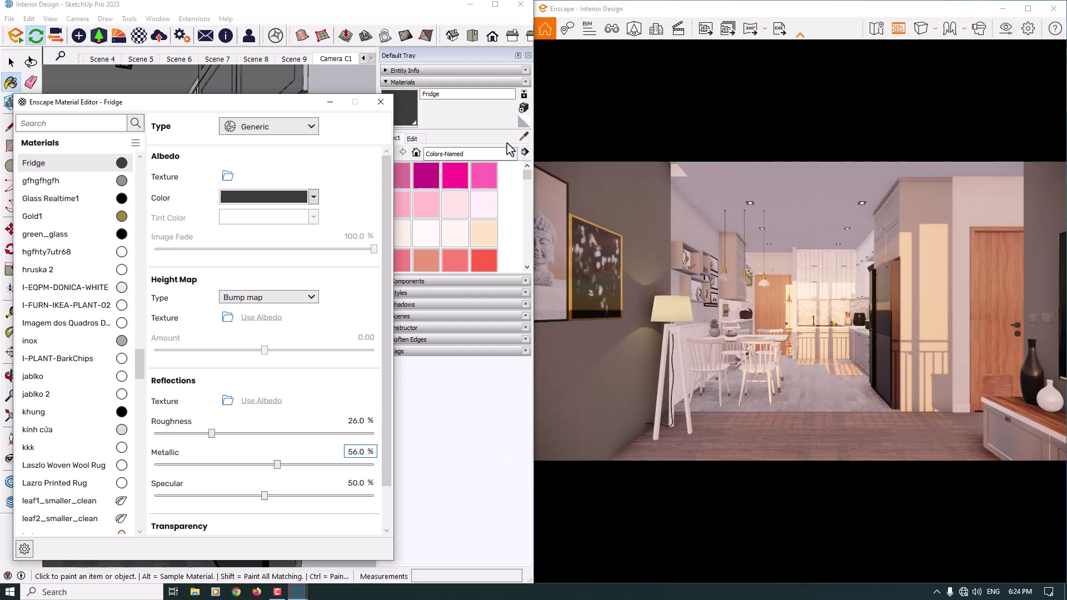
Sample the light grey material of the panel beside the refrigerator and change its albedo color to dark grey.
left_click(522, 139)
left_click_drag(265, 104, 401, 350)
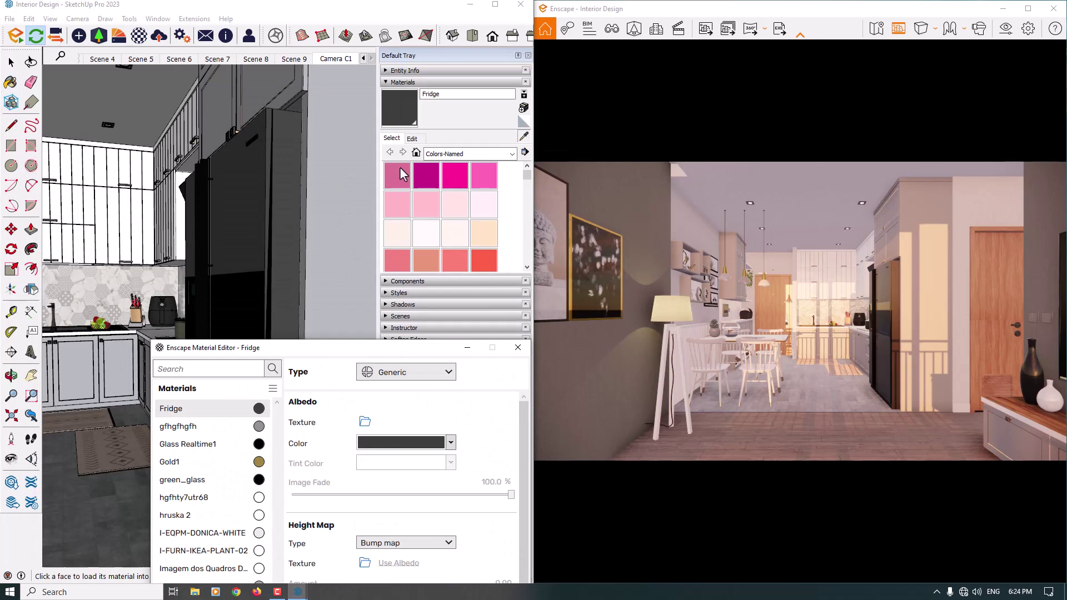
left_click(356, 156)
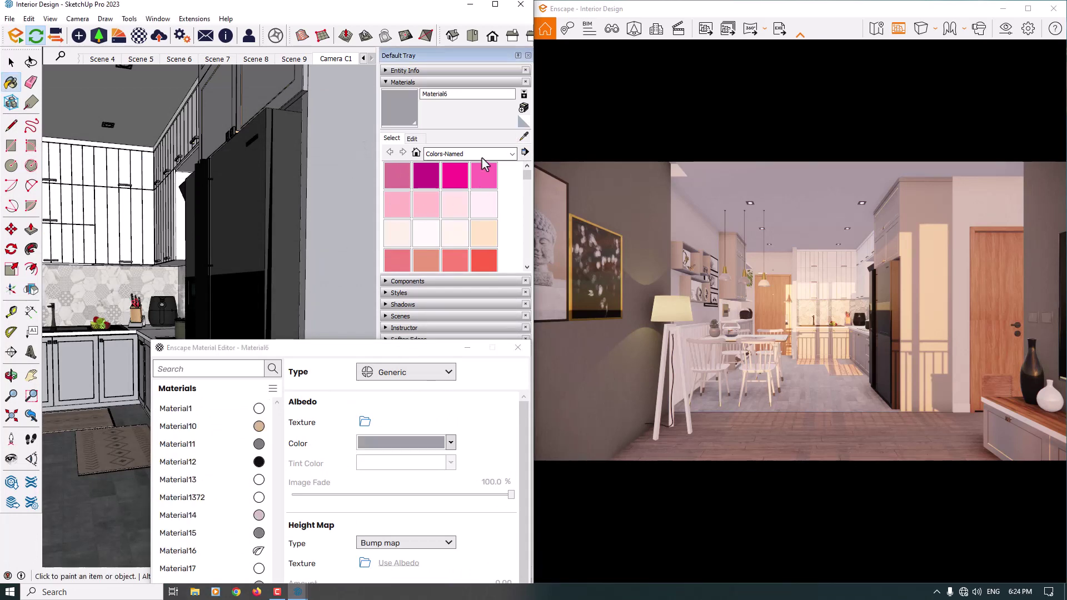
left_click_drag(403, 350, 235, 110)
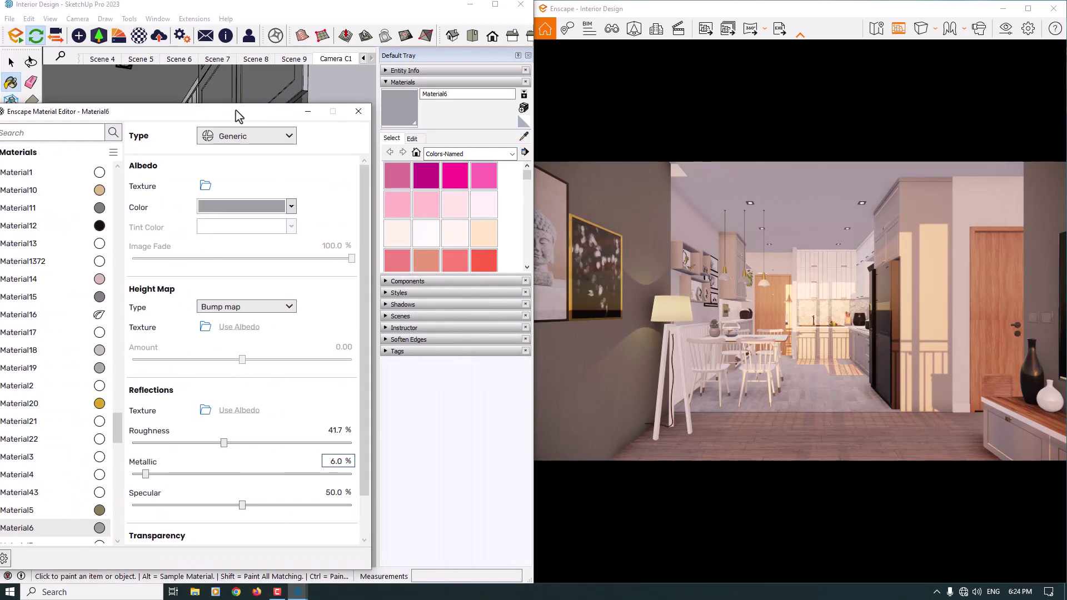
left_click(291, 209)
left_click(223, 262)
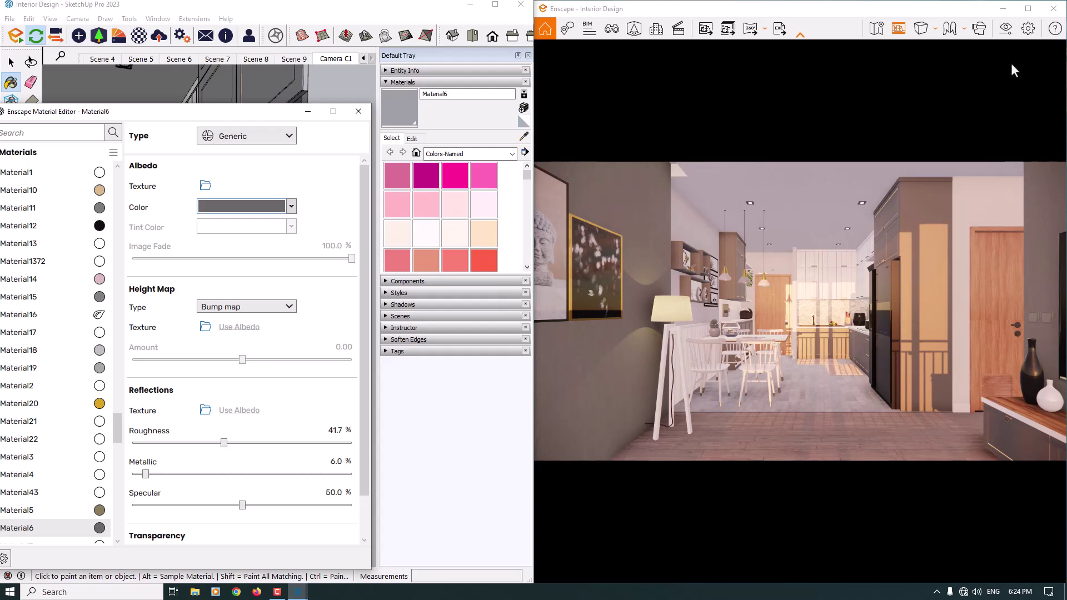
Clear the material editor from view and hide the balcony railing together with the sliding glass door behind it.
left_click(306, 112)
scroll(211, 294, "down", 10)
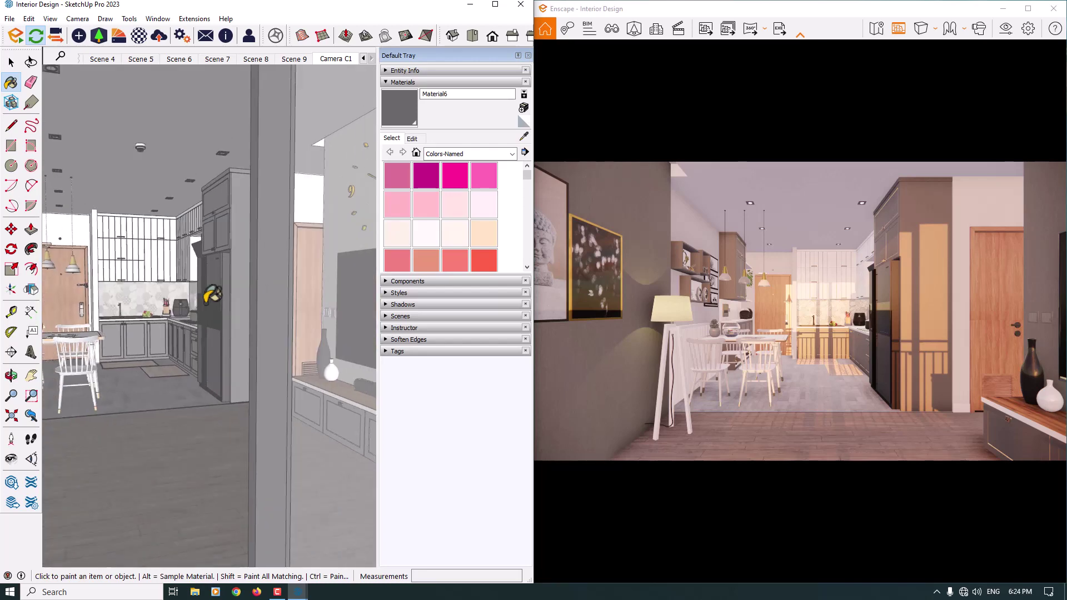
key("space")
left_click(229, 358)
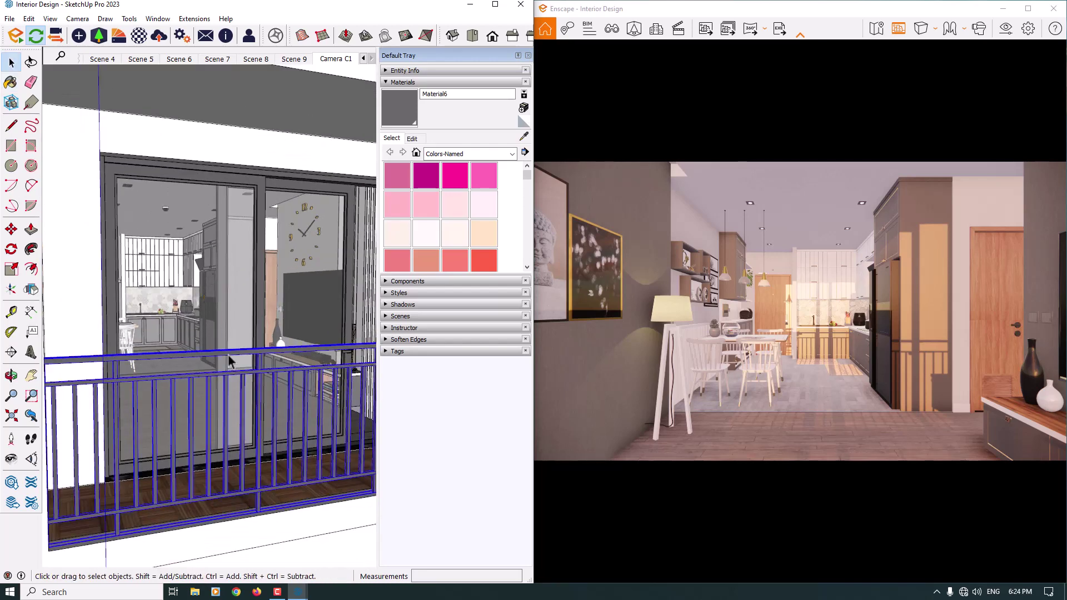
left_click(259, 296, "ctrl")
middle_click_drag(231, 323, 244, 371)
right_click(245, 371)
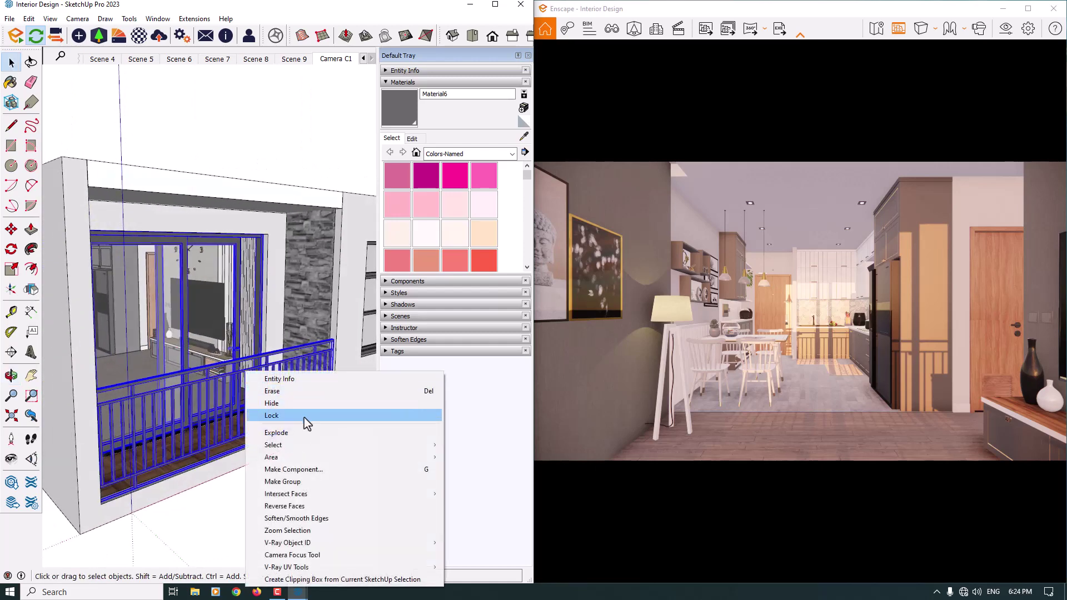
left_click(281, 404)
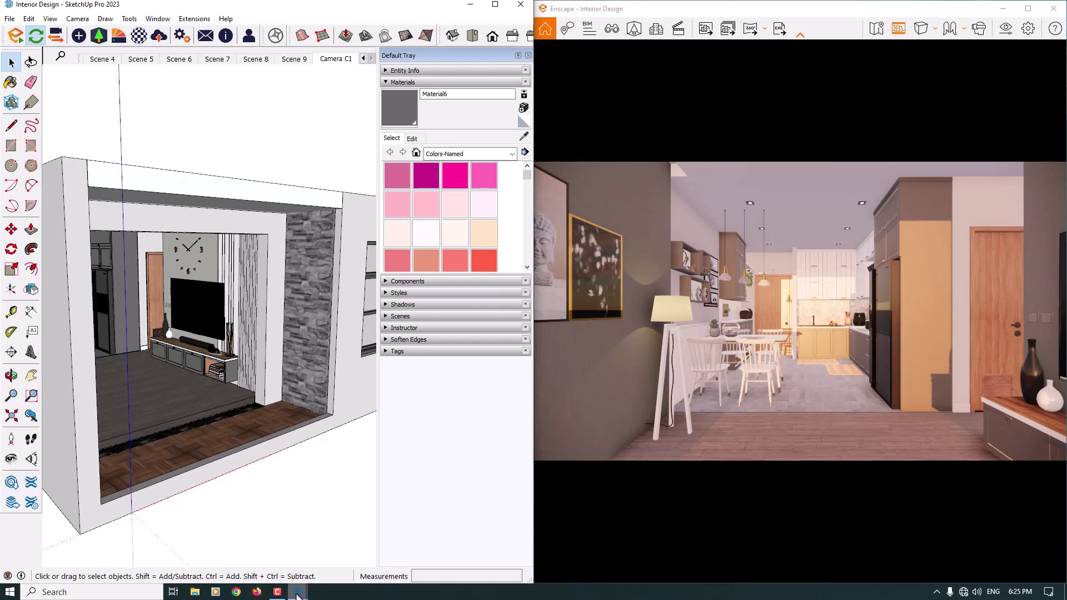
Reopen the Enscape Material Editor and sample the grey tile material of the kitchen floor.
mouse_move(298, 593)
left_click(321, 559)
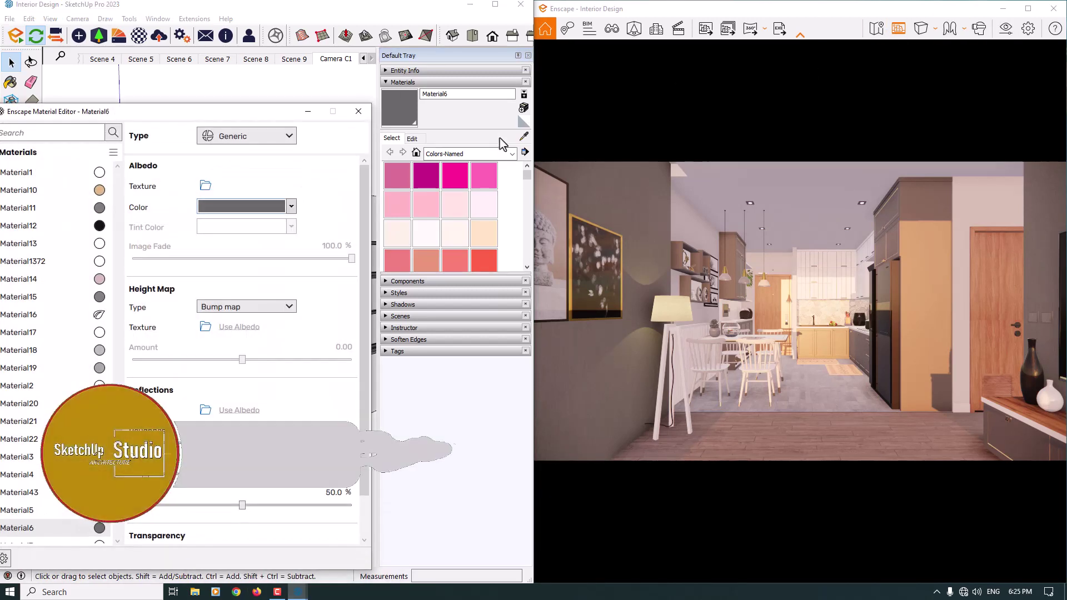
left_click_drag(262, 117, 191, 469)
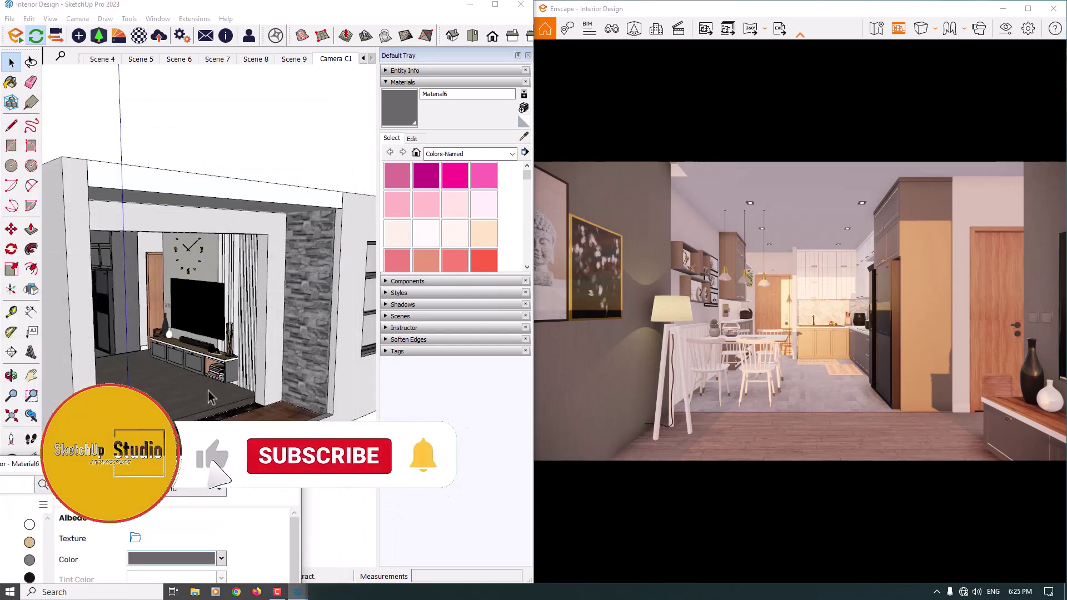
scroll(209, 395, "up", 6)
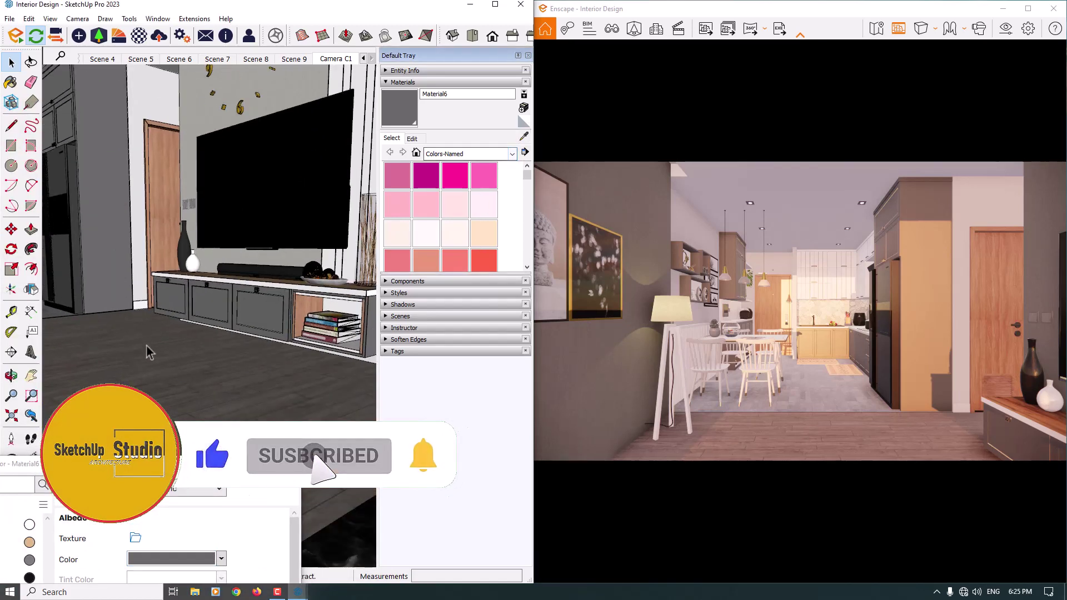
mouse_move(146, 342)
middle_mouse_down()
mouse_move(81, 387)
mouse_move(302, 374)
mouse_move(297, 359)
middle_mouse_up()
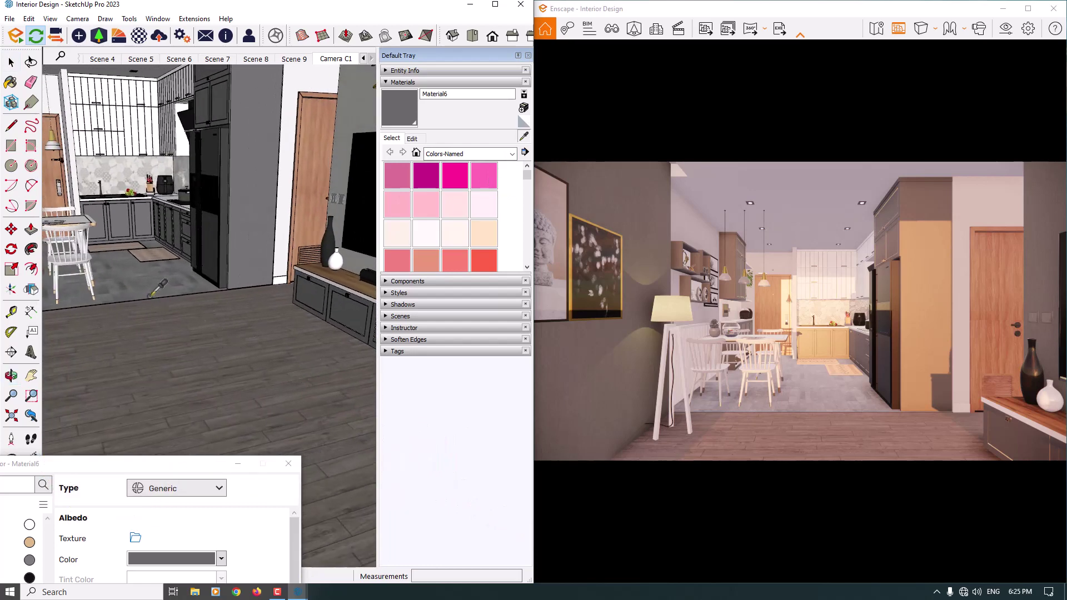
scroll(161, 290, "up", 8)
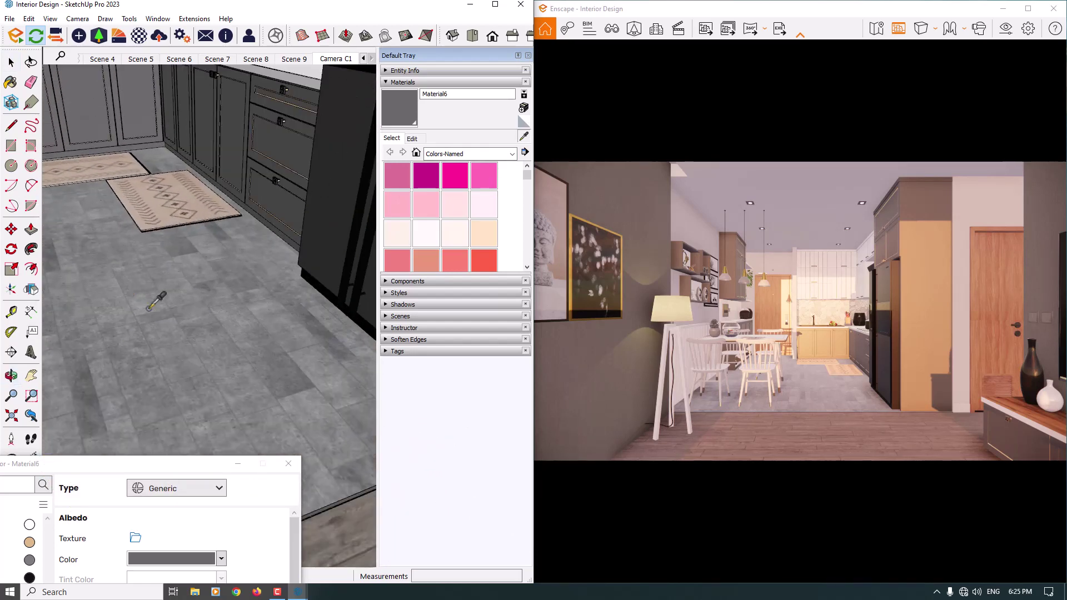
left_click(130, 295)
mouse_move(132, 469)
left_mouse_down()
mouse_move(183, 276)
mouse_move(203, 79)
left_mouse_up()
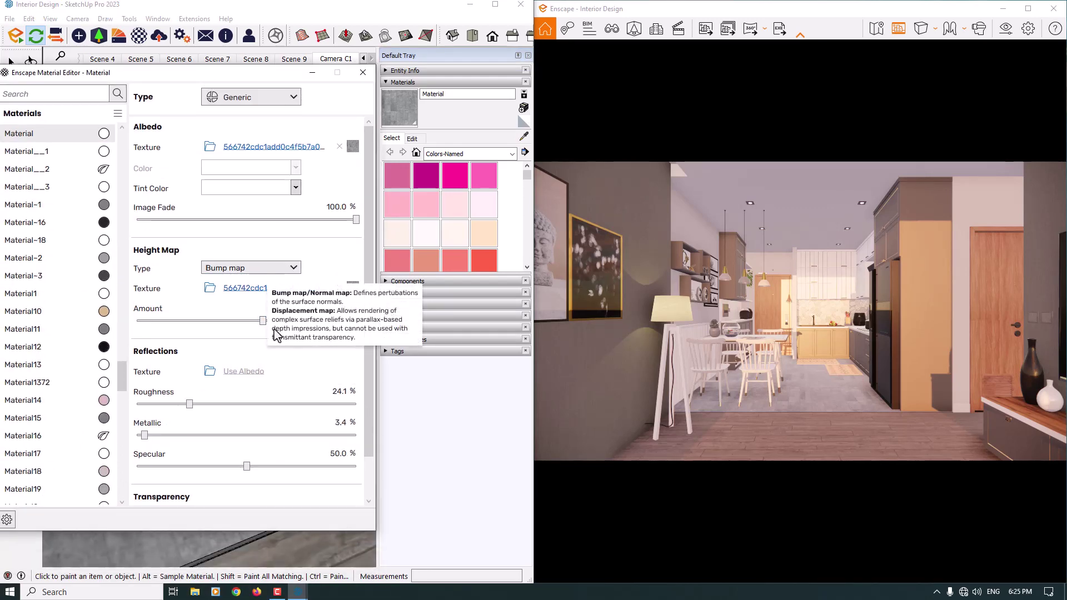
Set the bump map amount of the floor tile material to 1.00.
left_click_drag(263, 322, 301, 321)
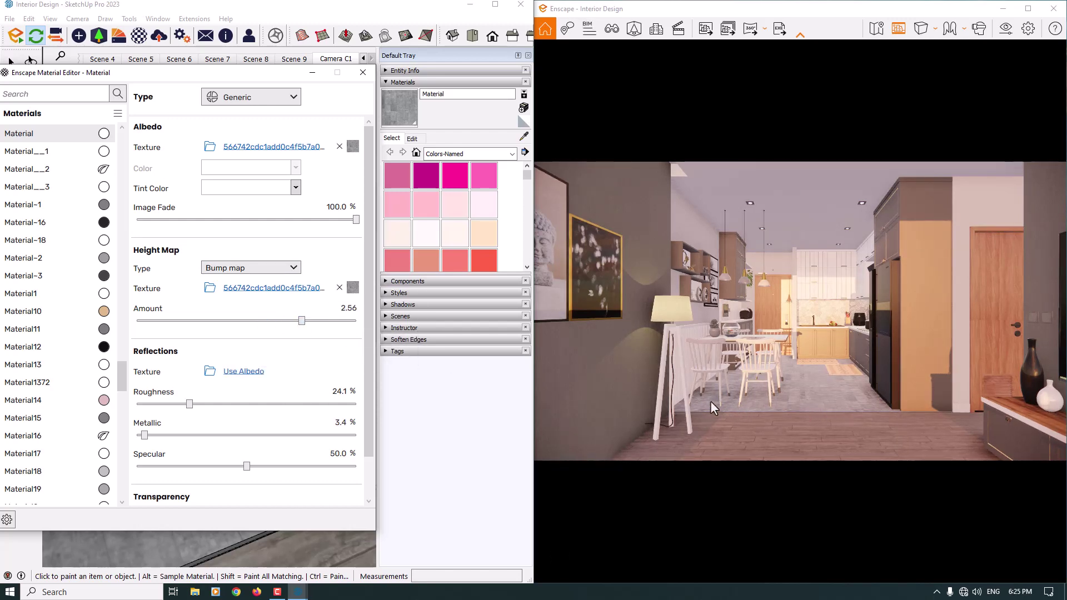
left_click(347, 308)
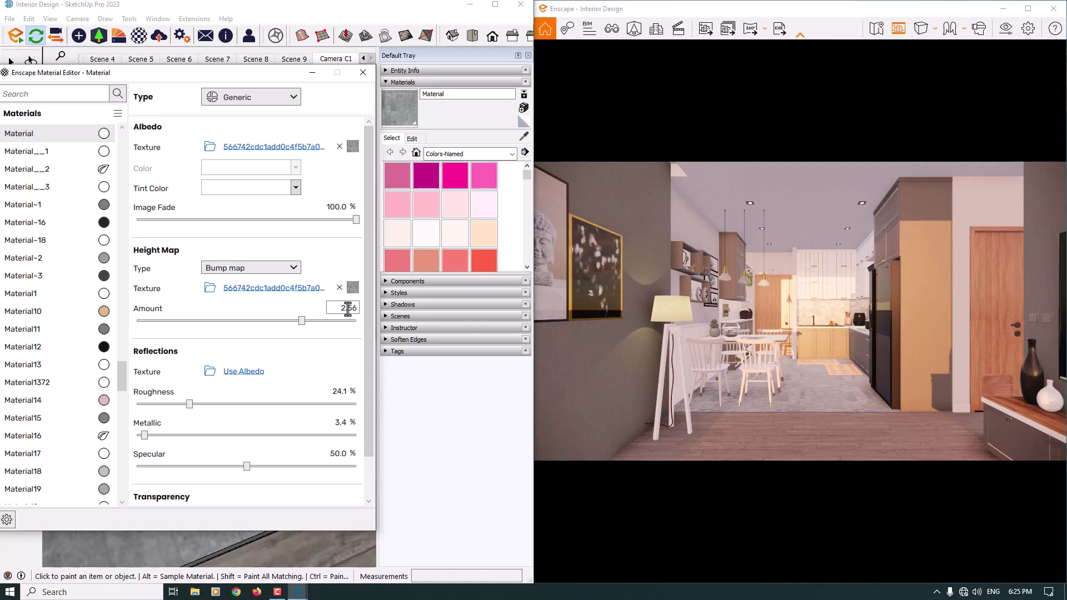
type("1")
key("Return")
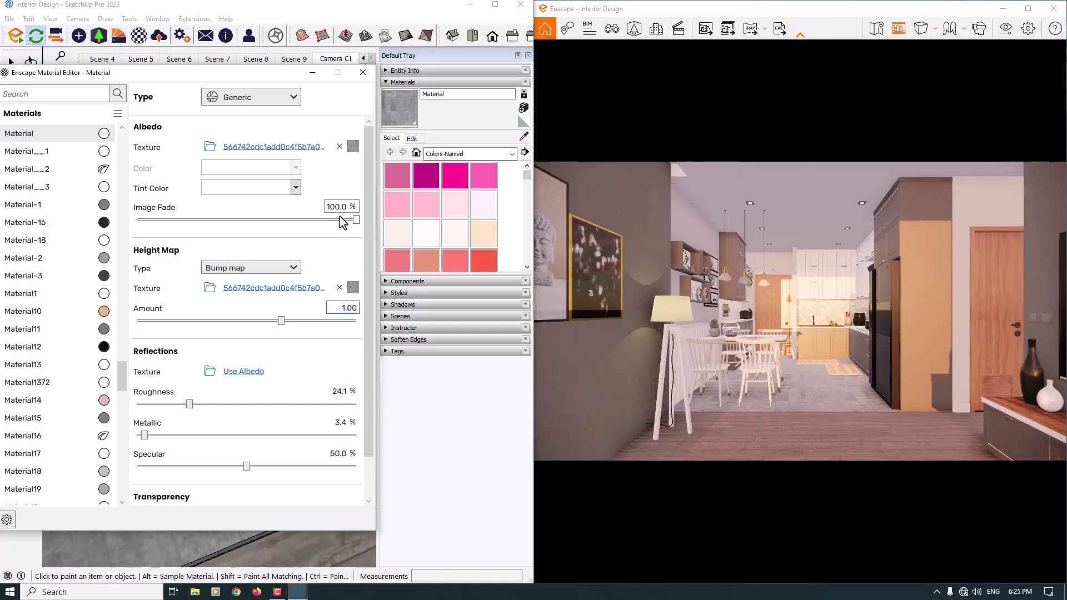
Rotate the floor tile's albedo texture to 90° and size it 0.2 m wide by 0.1 m high.
left_click(352, 147)
left_click(352, 424)
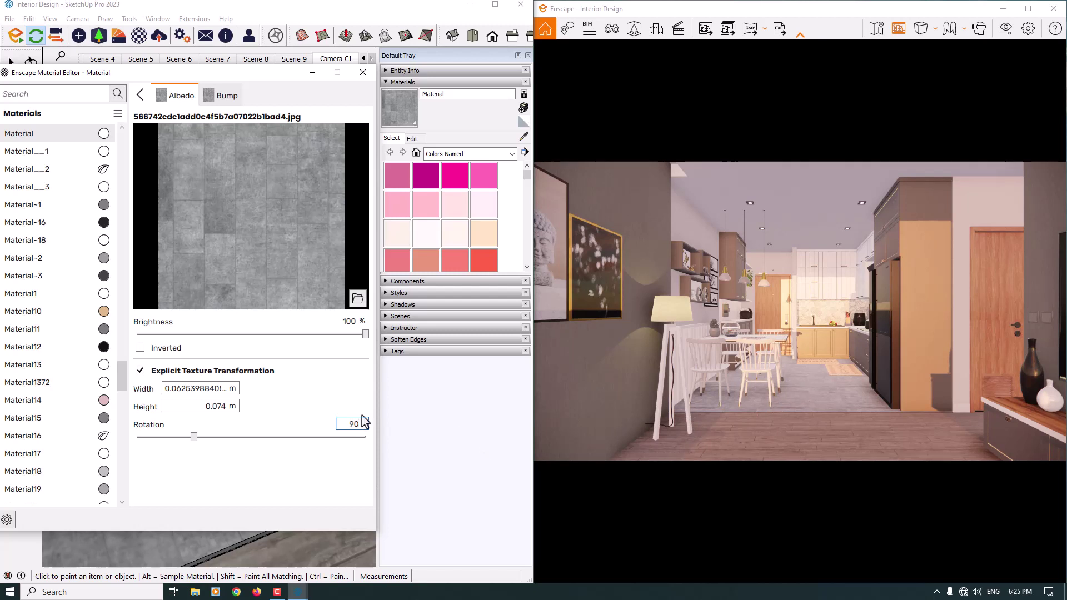
left_click(206, 387)
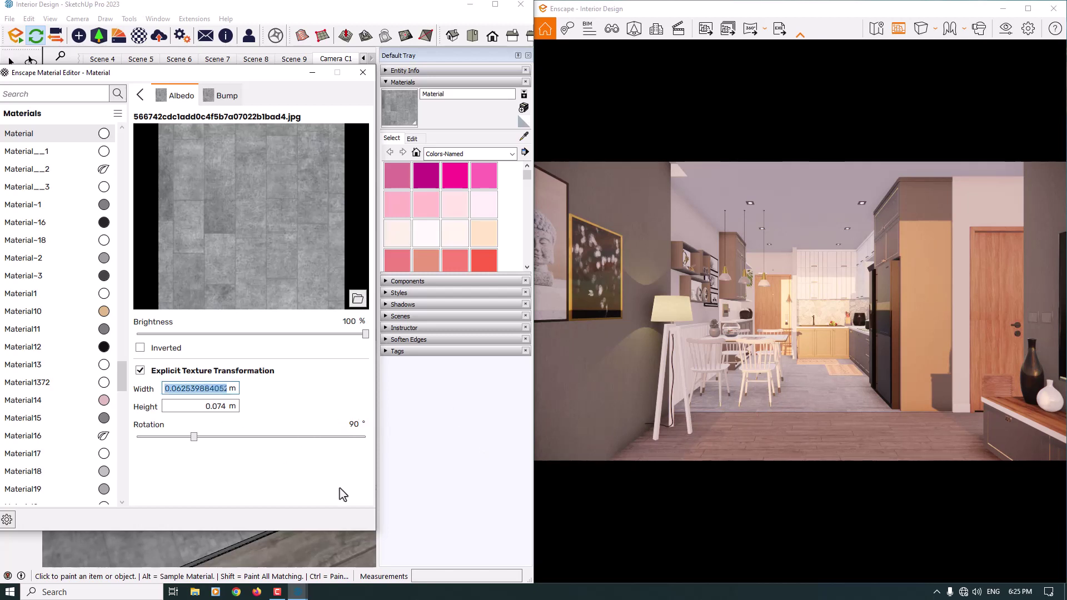
type("1")
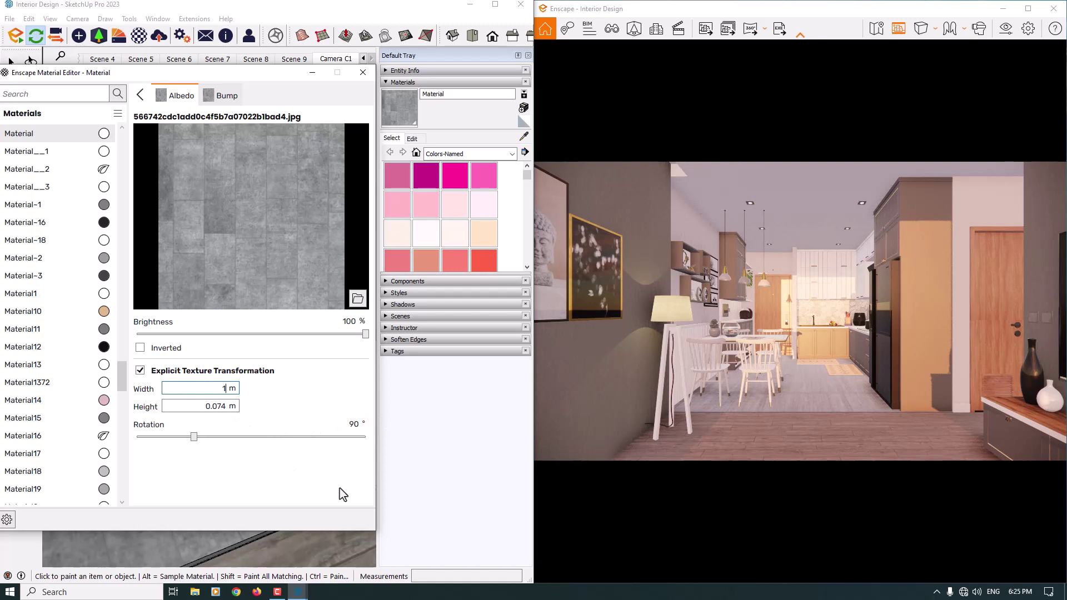
left_click(222, 406)
type("1")
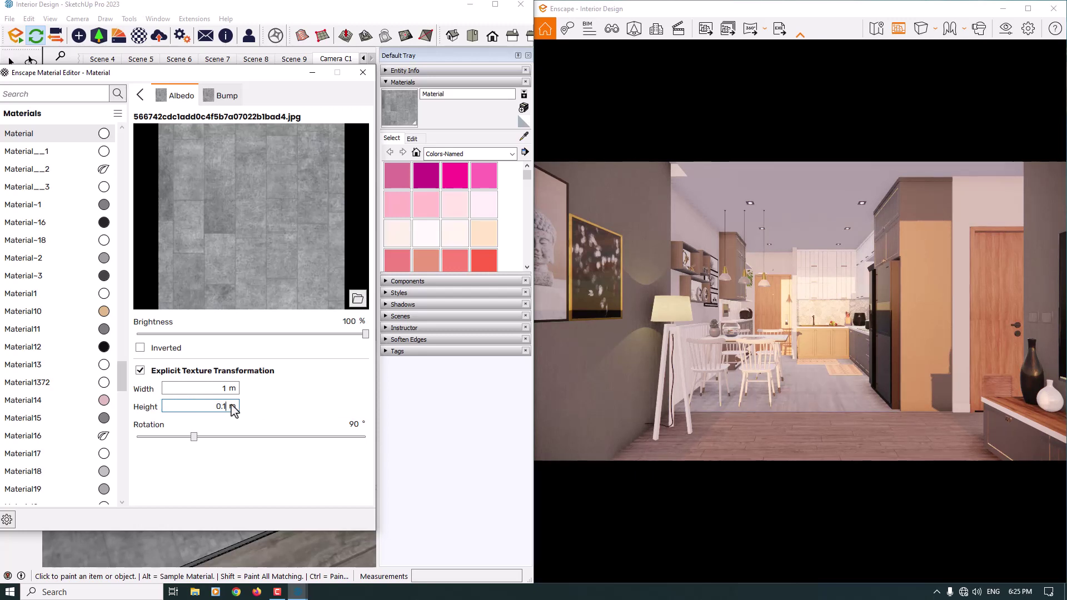
left_click(233, 388)
type("0.2")
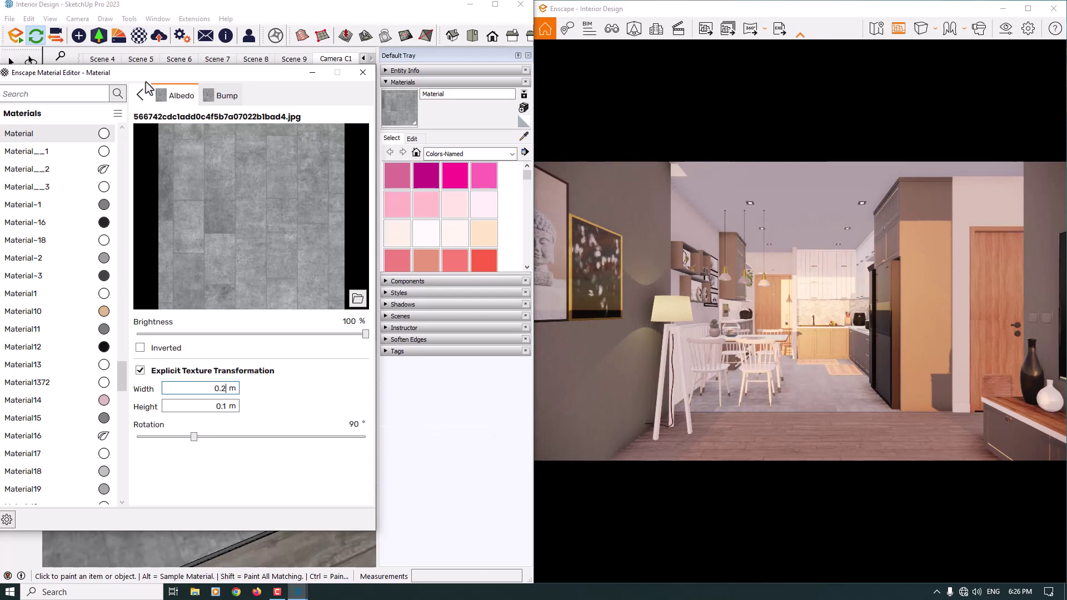
left_click(140, 94)
Set the floor tile material's reflections to 10% roughness and 0% metallic.
left_click(339, 391)
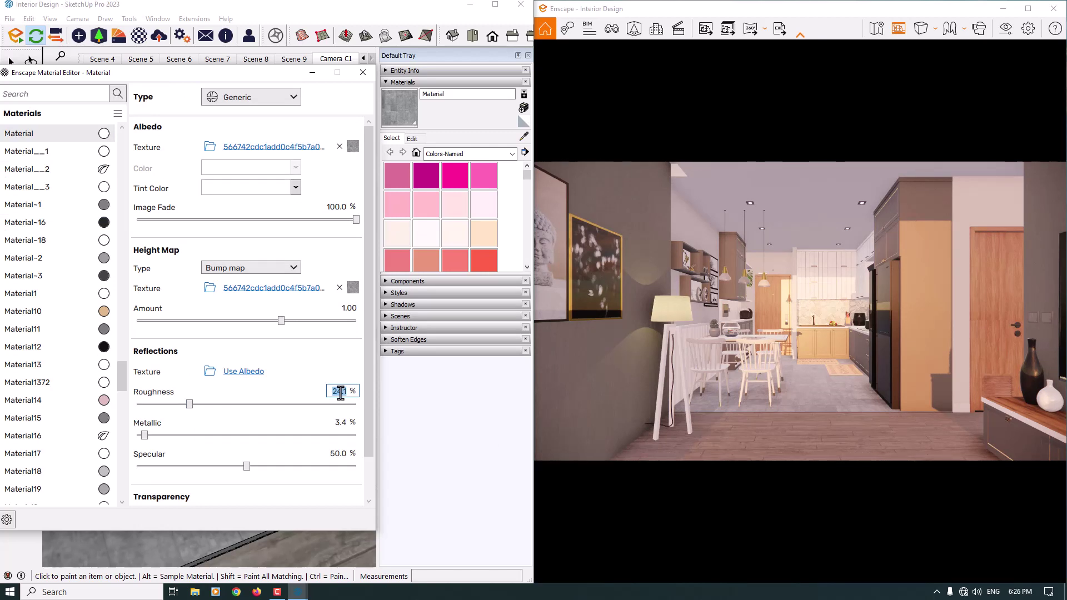
key("Return")
left_click(338, 422)
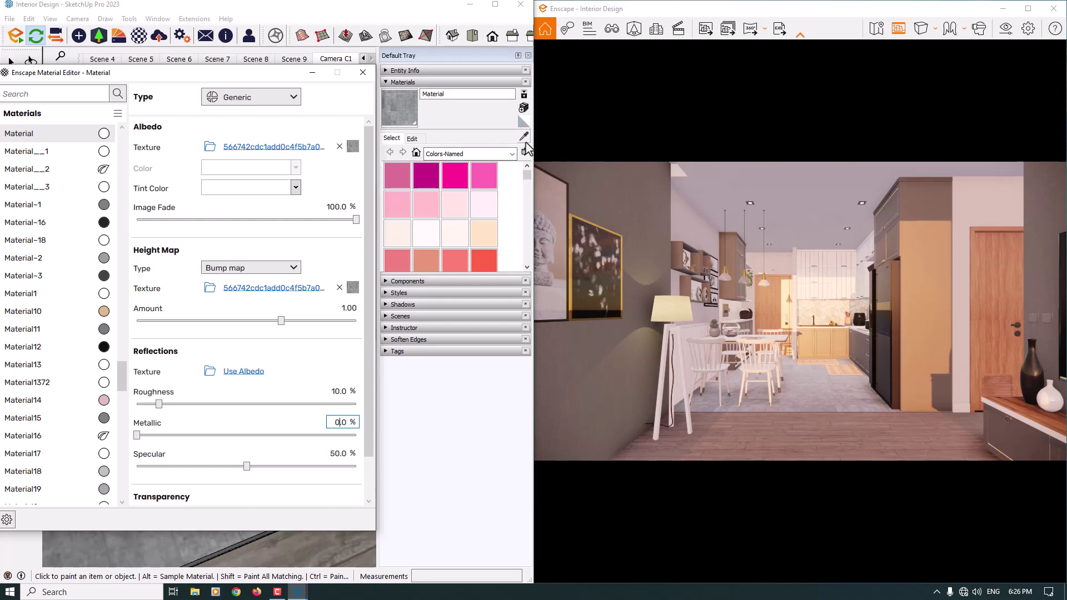
Sample the white material of the dining chair and bring its reflection settings into view.
left_click_drag(232, 72, 447, 322)
scroll(247, 230, "down", 5)
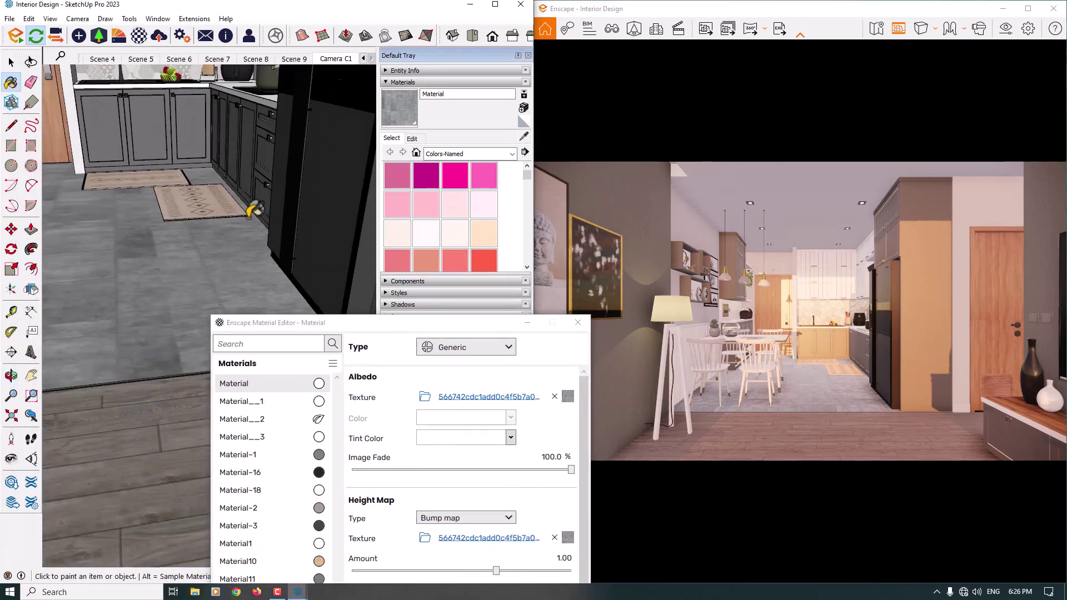
scroll(155, 221, "up", 10)
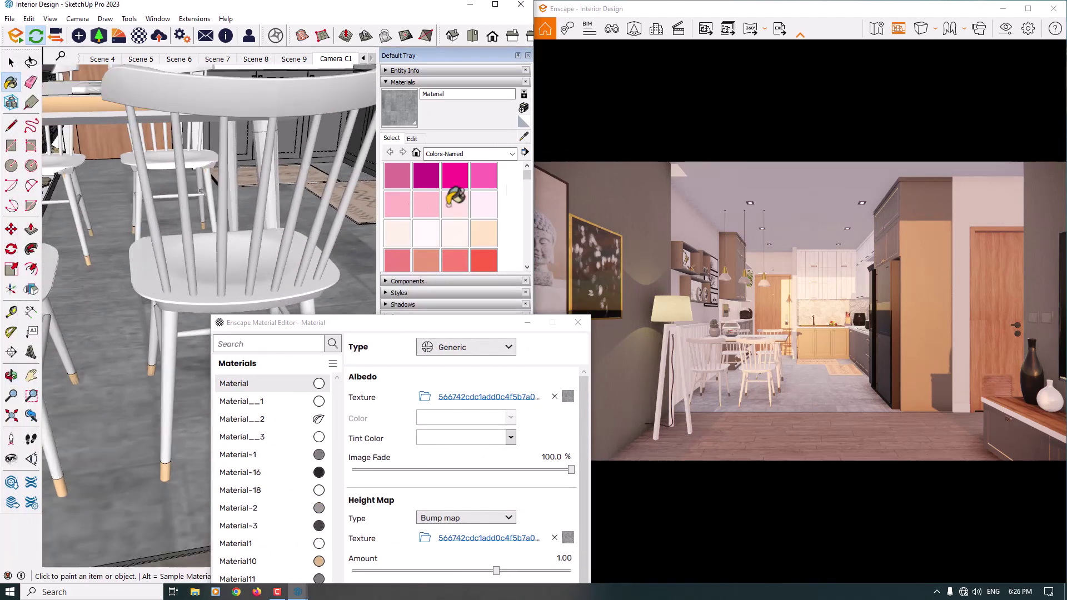
left_click(524, 134)
left_click(308, 87)
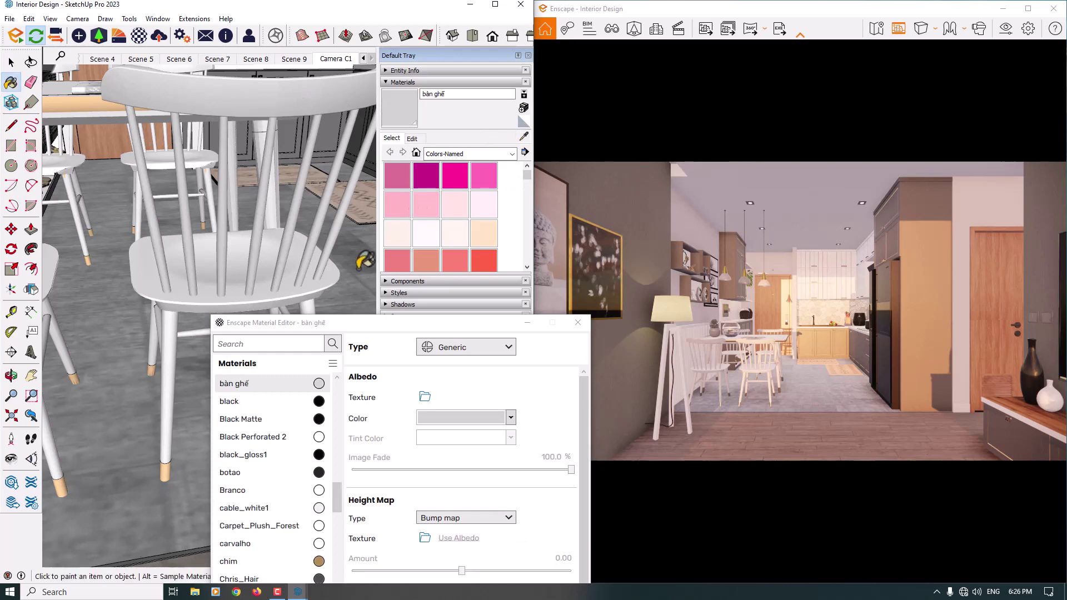
left_click_drag(354, 322, 199, 67)
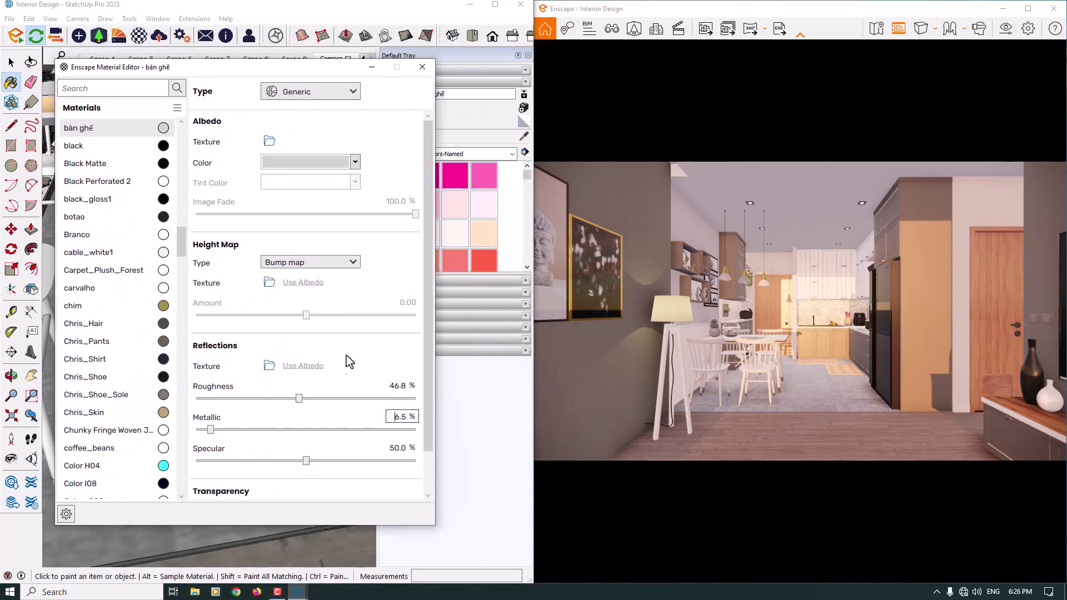
Set the dining chair material's roughness to 10% and its albedo color to black.
double_click(401, 387)
type("10")
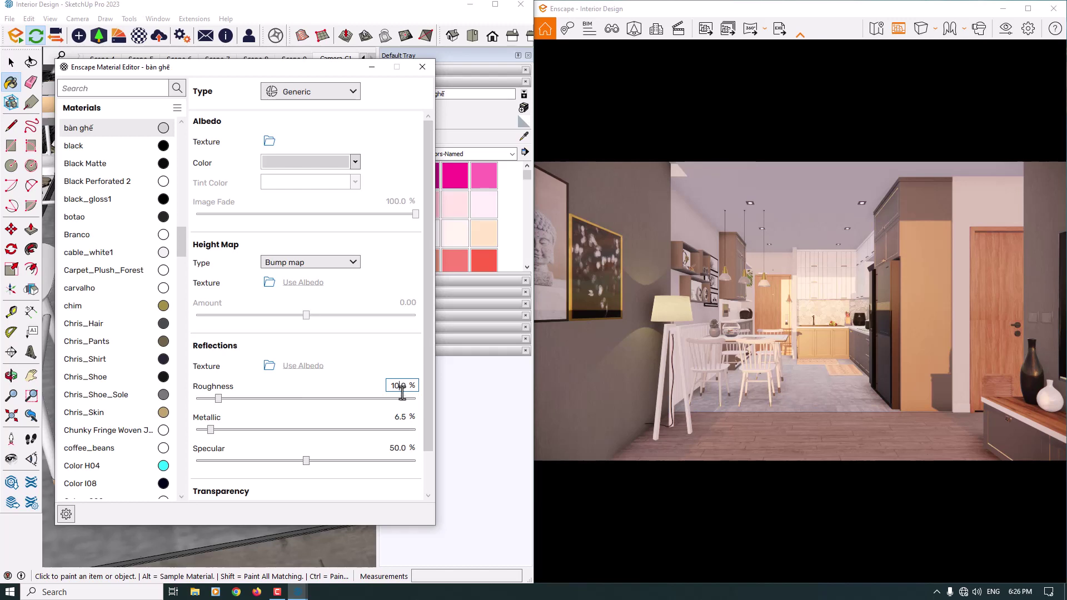
left_click(355, 162)
left_click(364, 221)
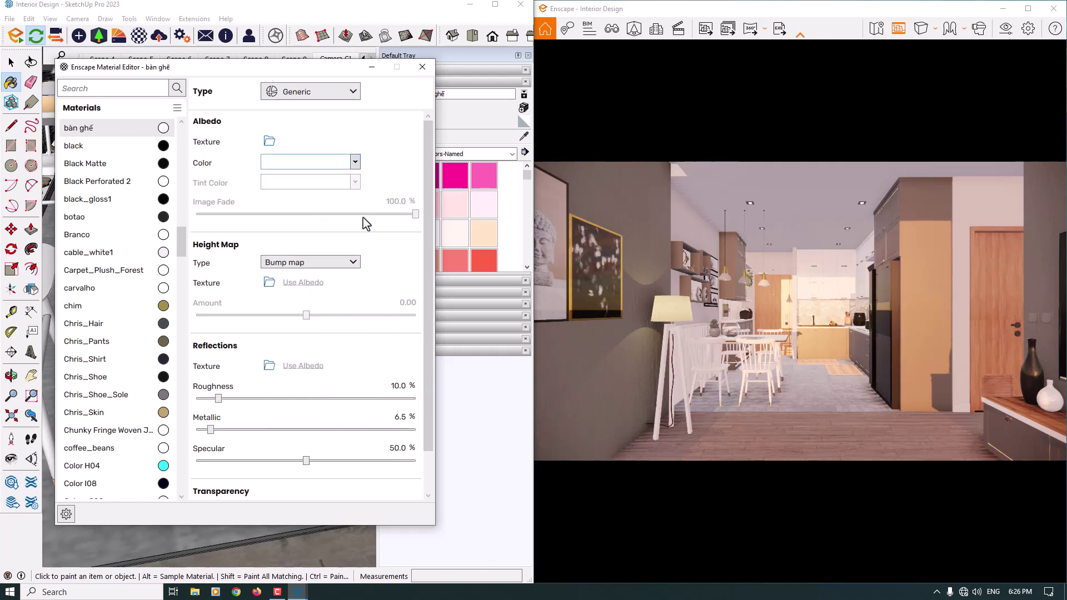
left_click(355, 163)
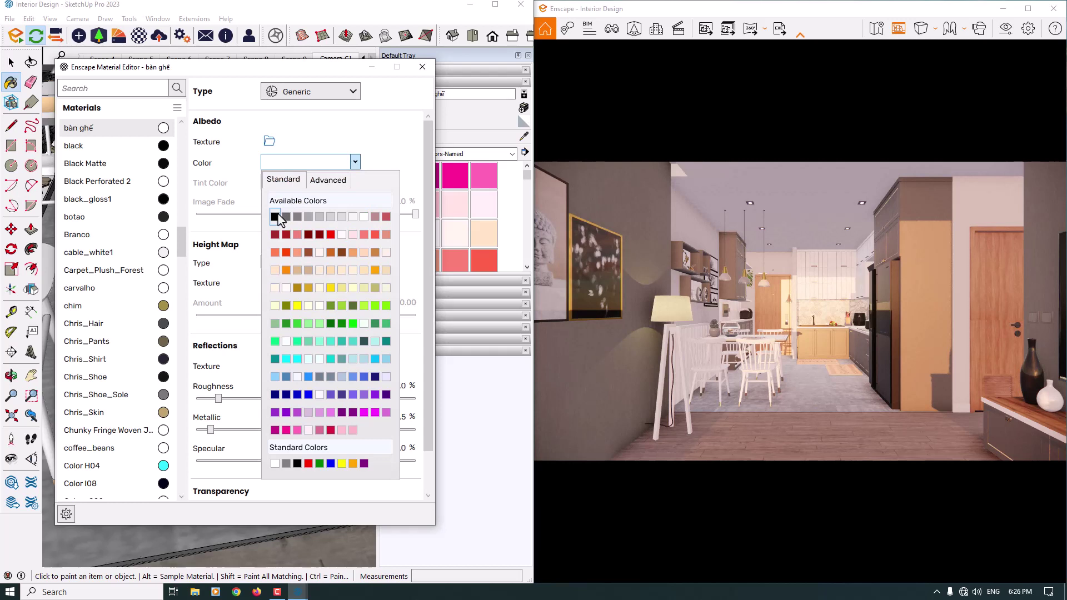
left_click(275, 216)
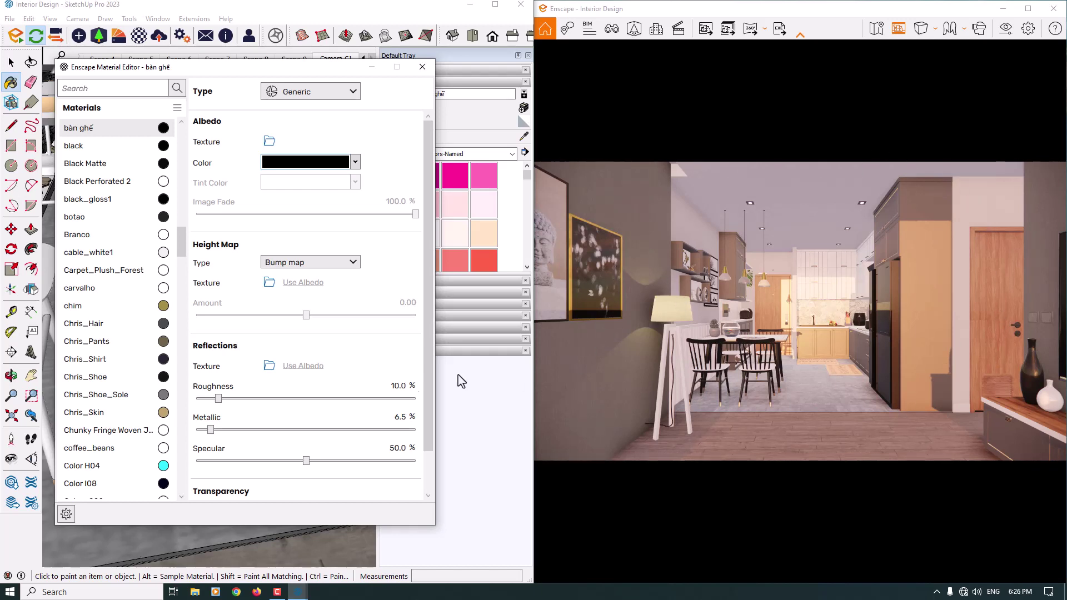
Set the dining chair material's metallic value to 0% and its specular value to 58%.
double_click(399, 417)
key("Return")
double_click(398, 447)
type("58")
key("Return")
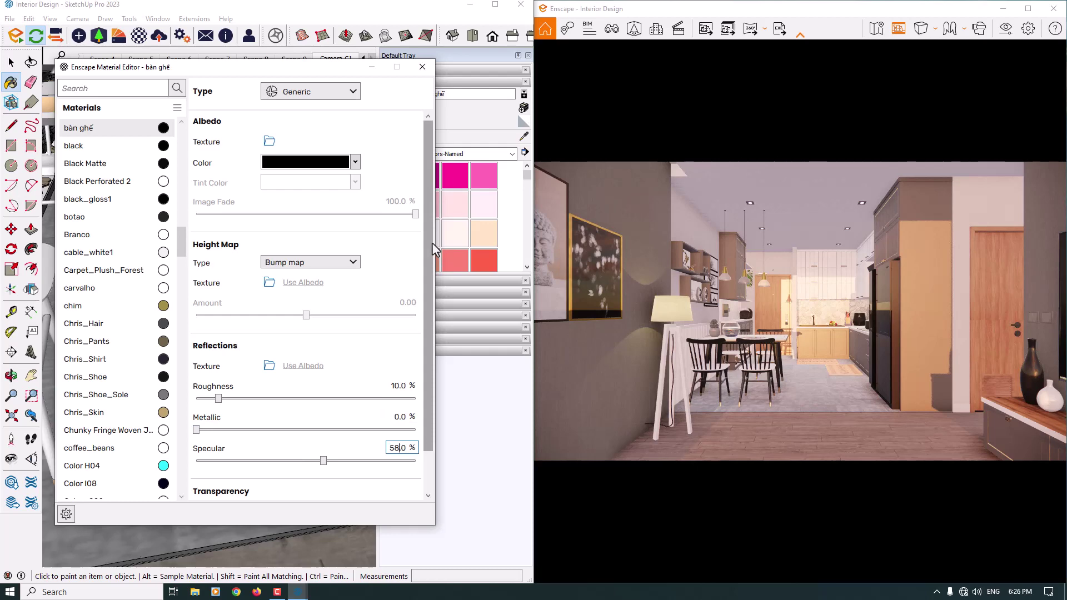
Sample the lower shade material of the dining pendant lamp and set its albedo color to white.
left_click(524, 137)
left_click_drag(299, 68, 570, 150)
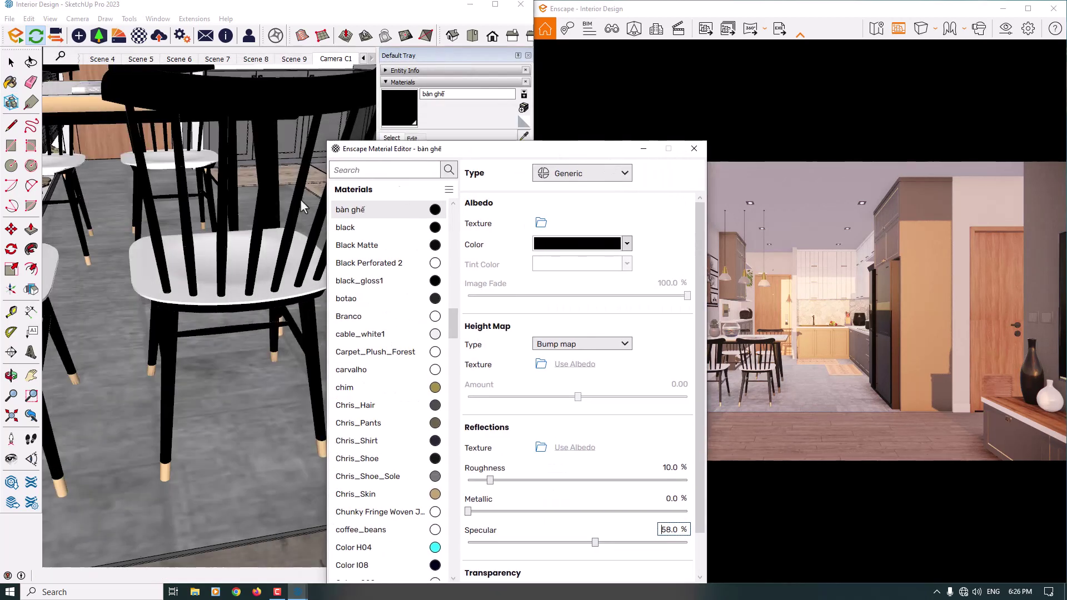
mouse_move(183, 295)
middle_mouse_down()
mouse_move(186, 378)
mouse_move(146, 332)
mouse_move(223, 184)
mouse_move(265, 155)
middle_mouse_up()
scroll(265, 156, "up", 5)
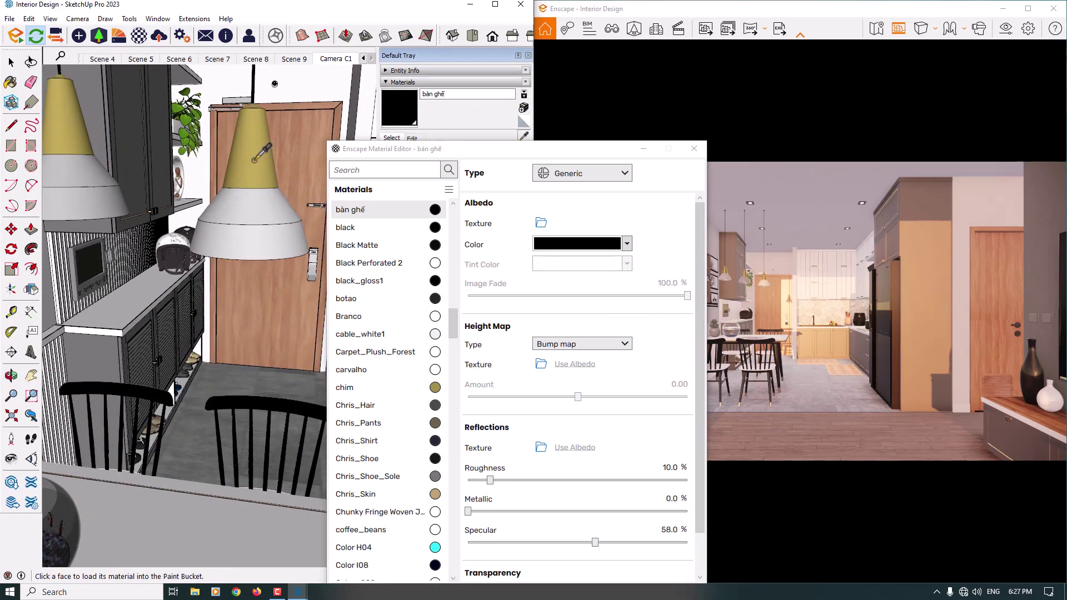
left_click(253, 219)
left_click_drag(462, 149, 278, 102)
left_click(443, 195)
left_click(452, 255)
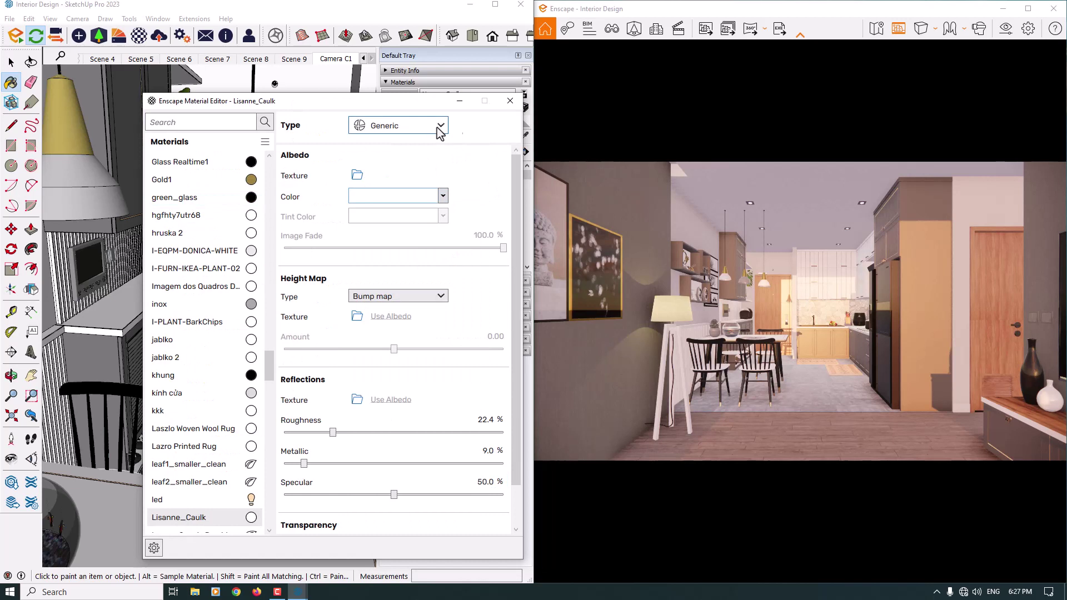
Set the lower pendant shade material's roughness to 0% and its metallic value to 80%.
left_click(486, 419)
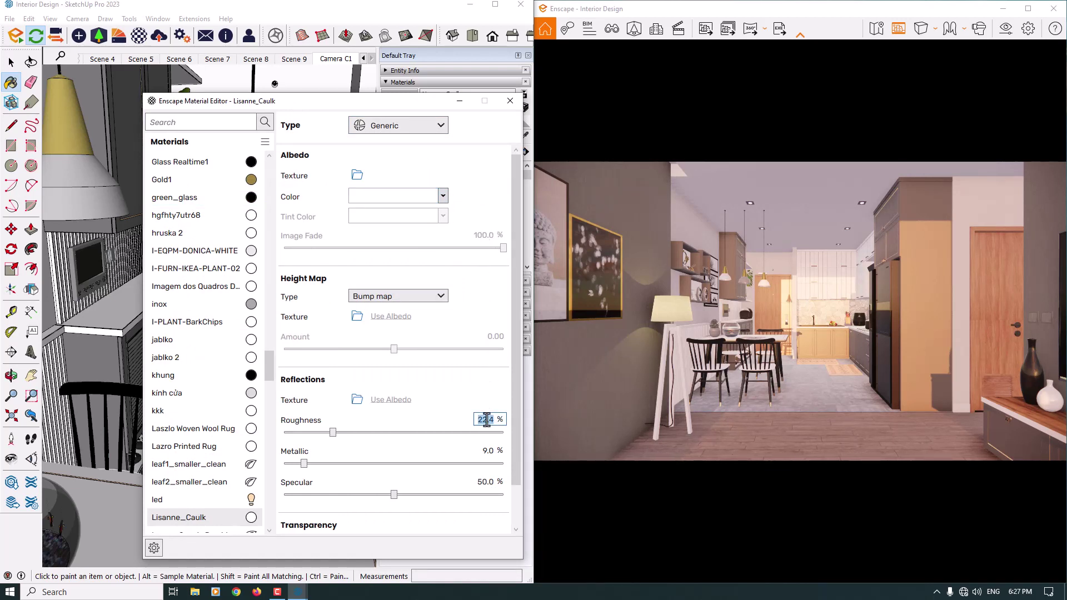
type("0")
left_click(486, 450)
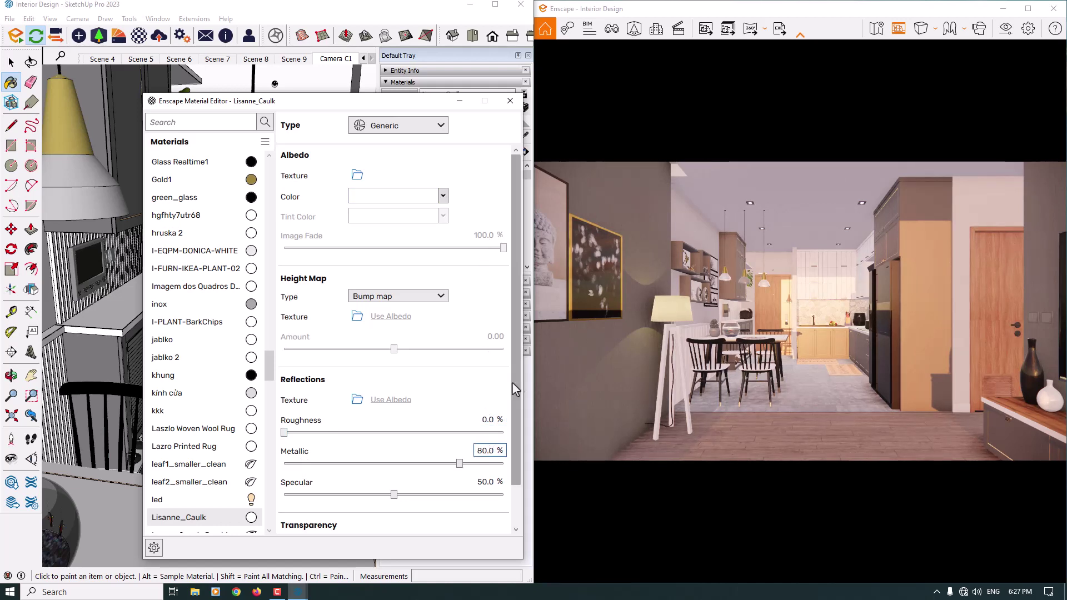
Sample the pendant lamp's upper golden material and set its roughness to 0% and metallic value to 50%.
left_click(528, 136)
left_click(78, 128)
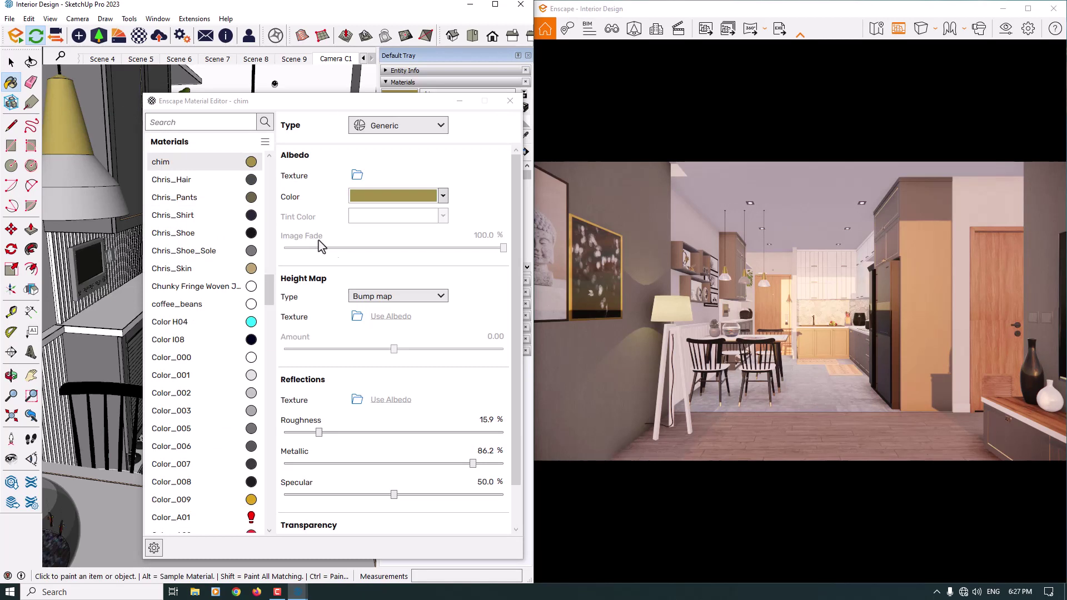
double_click(482, 420)
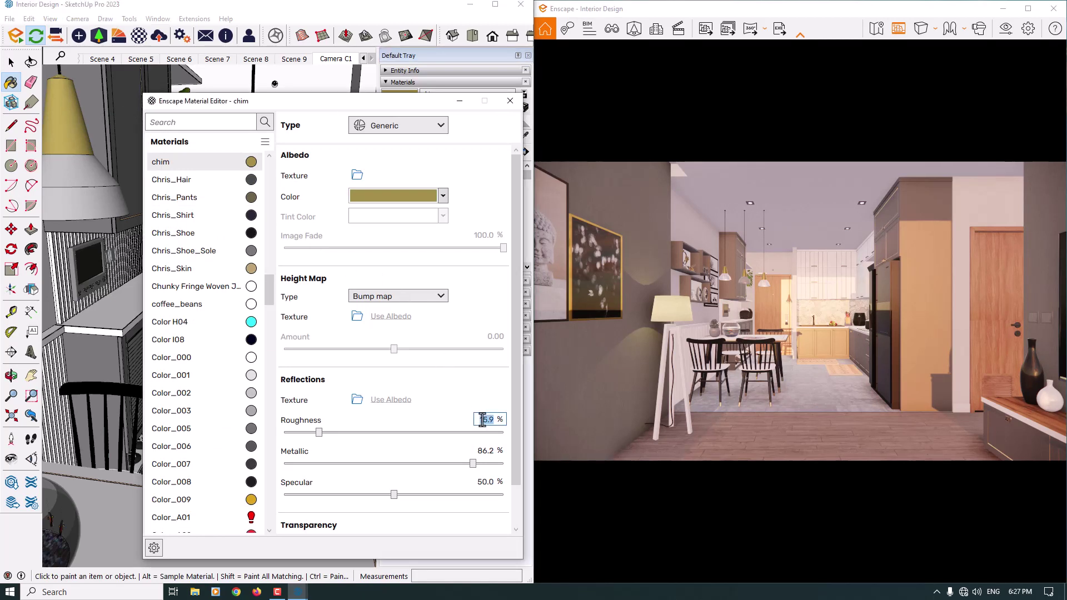
double_click(484, 451)
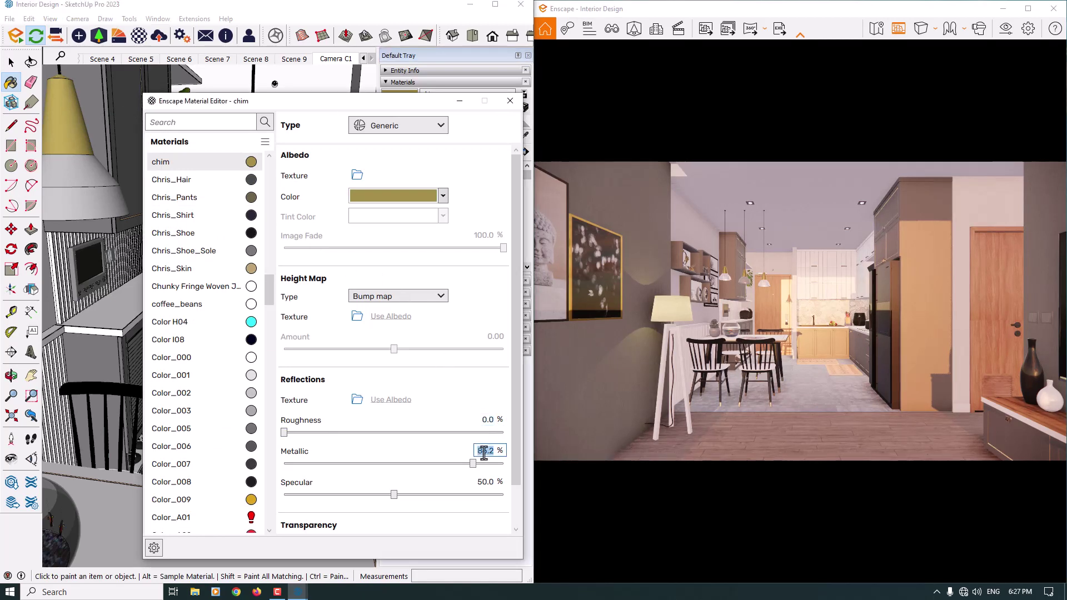
type("50")
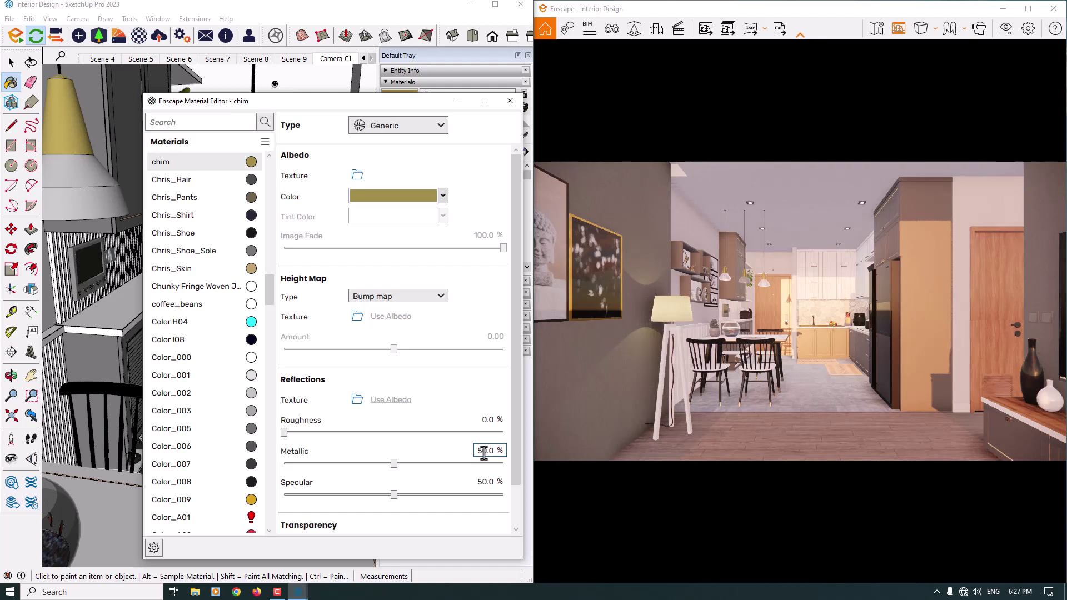
Change the upper pendant material's albedo color to bright yellow and close the material editor.
left_click(443, 196)
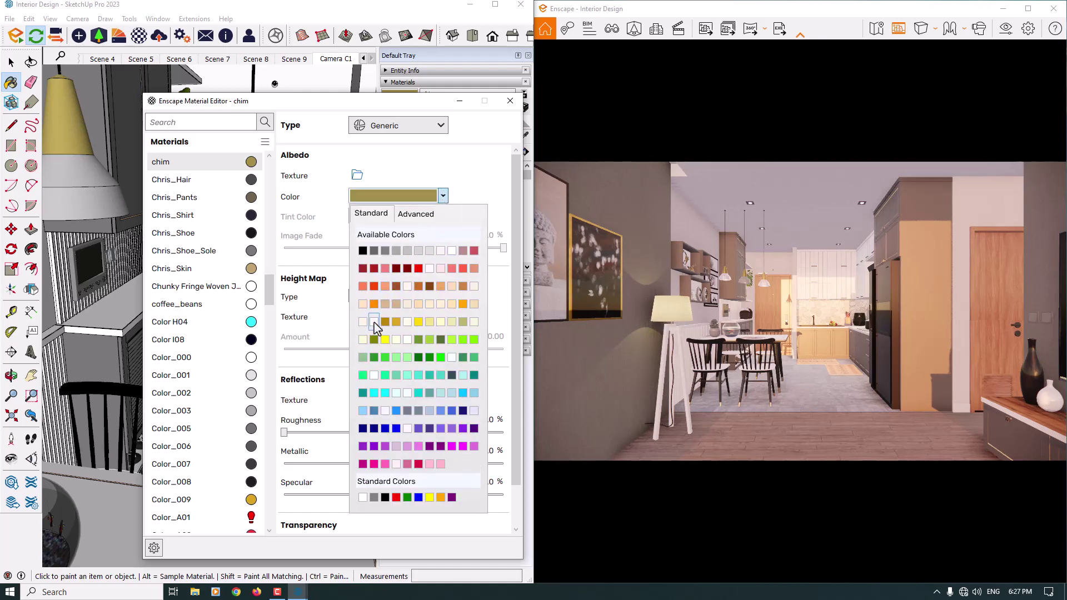
left_click(417, 323)
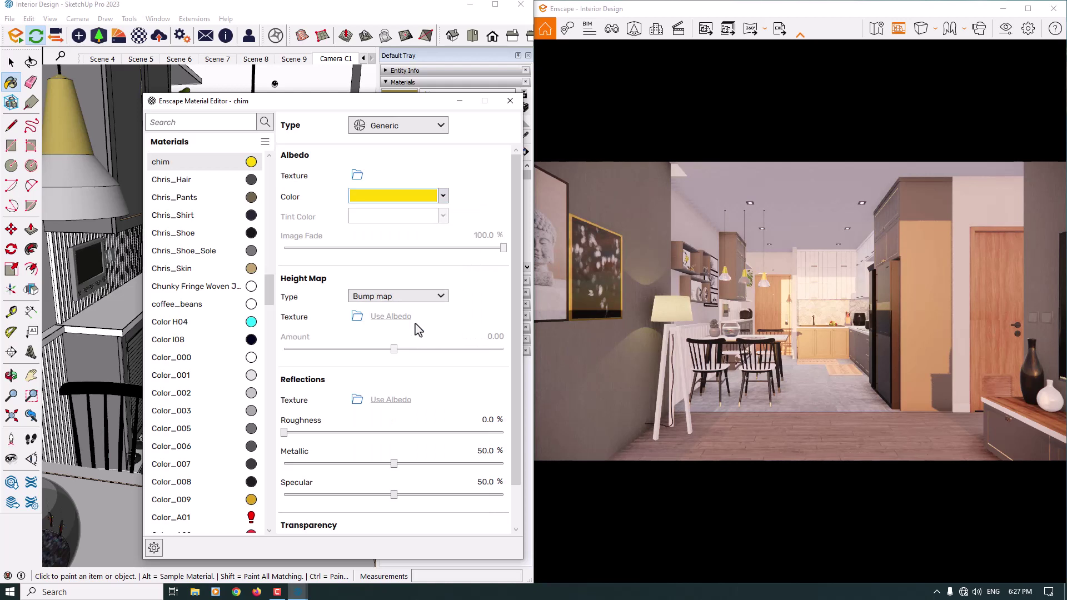
left_click(510, 101)
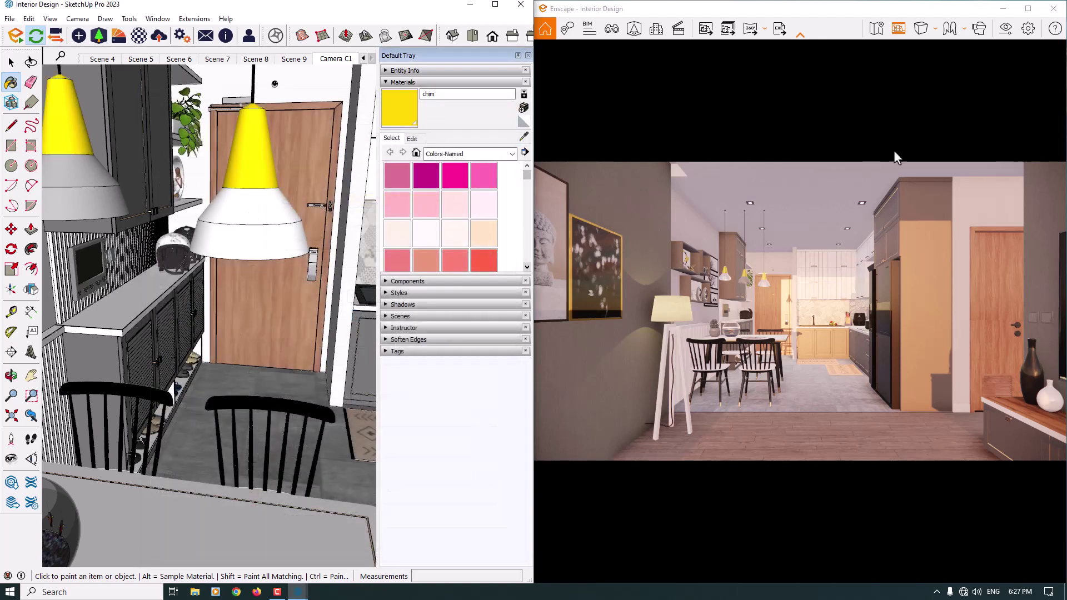
Maximize the render window and set the output to a custom 1600 × 1600 resolution in JPEG format.
left_click(1027, 9)
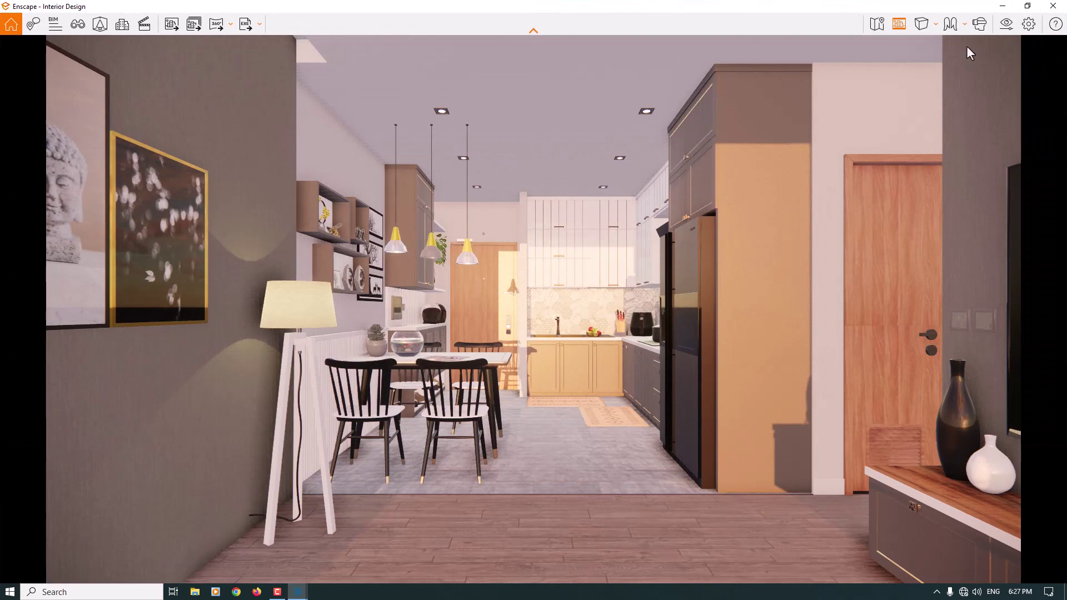
left_click(1012, 26)
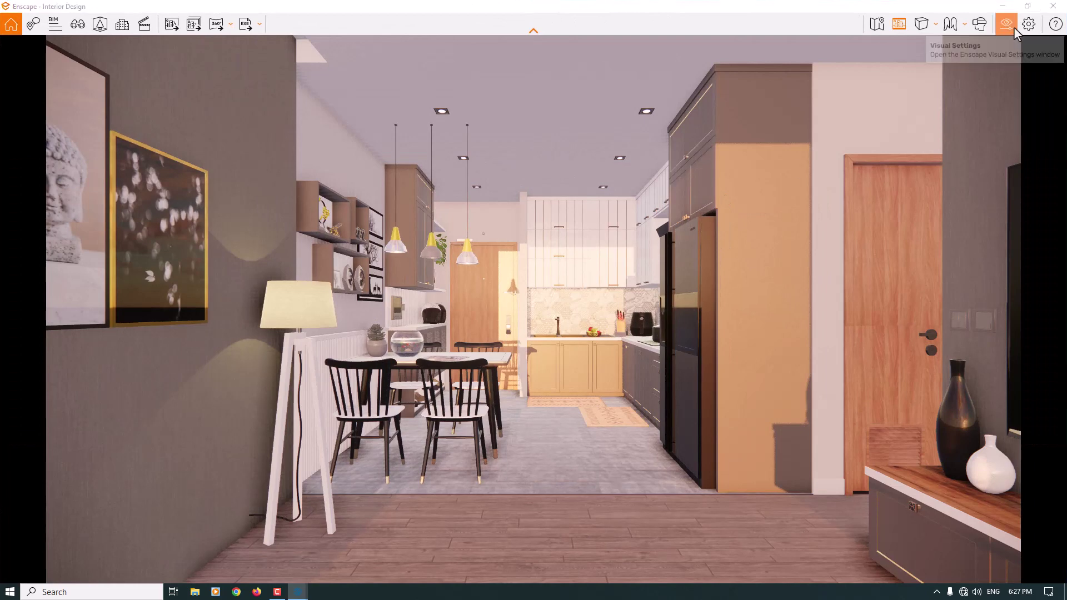
left_click(539, 122)
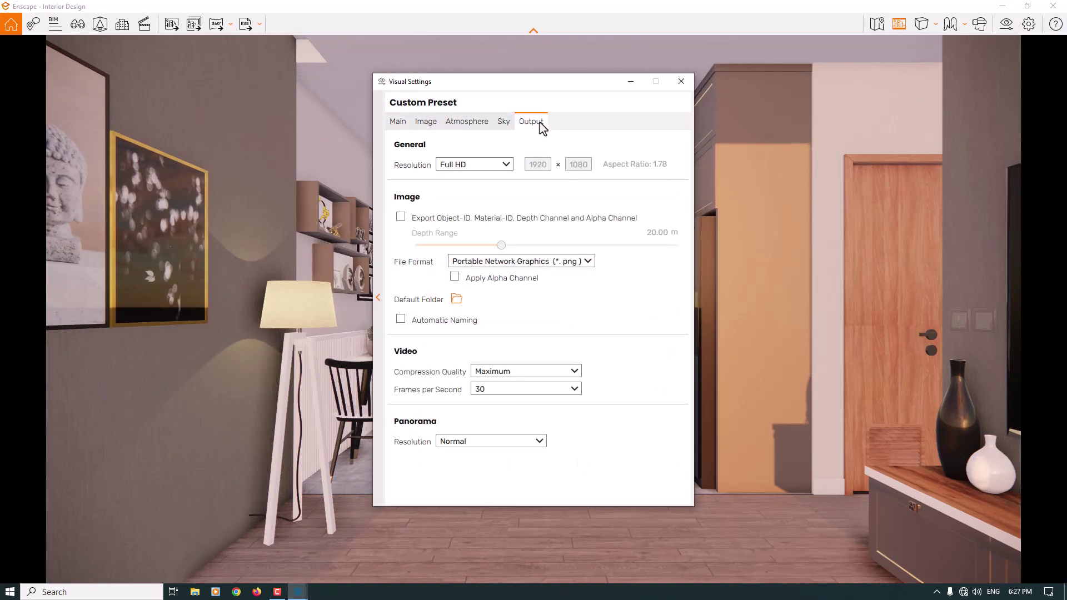
left_click(495, 165)
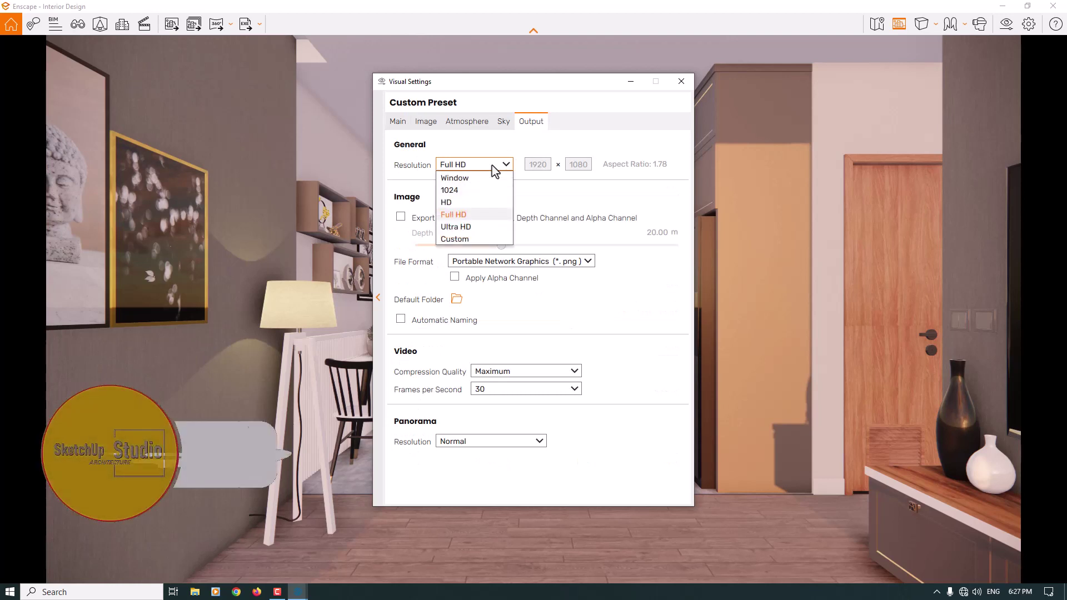
left_click(454, 239)
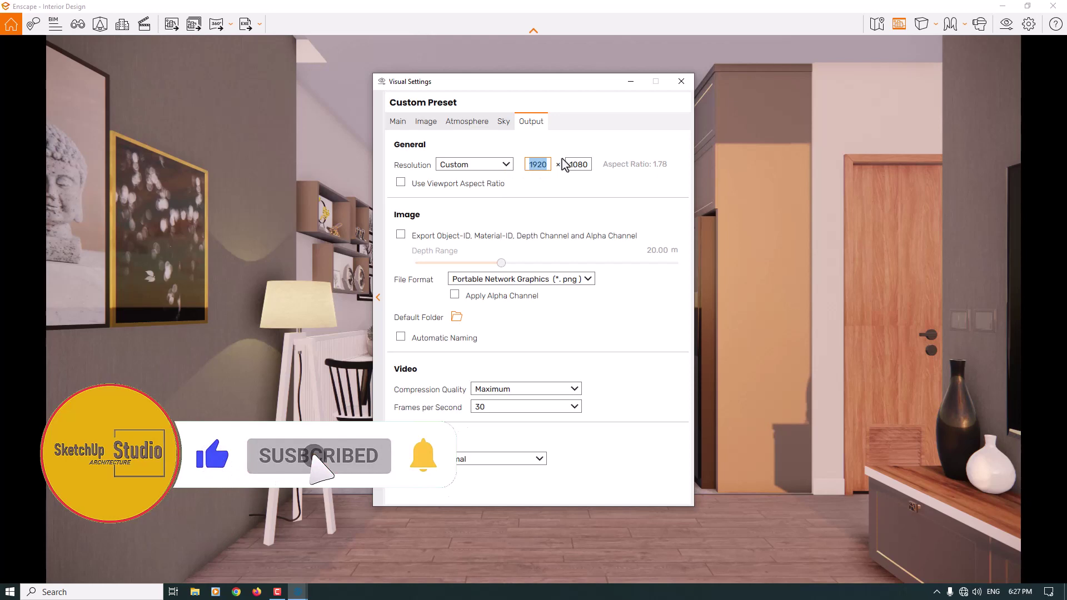
type("1600")
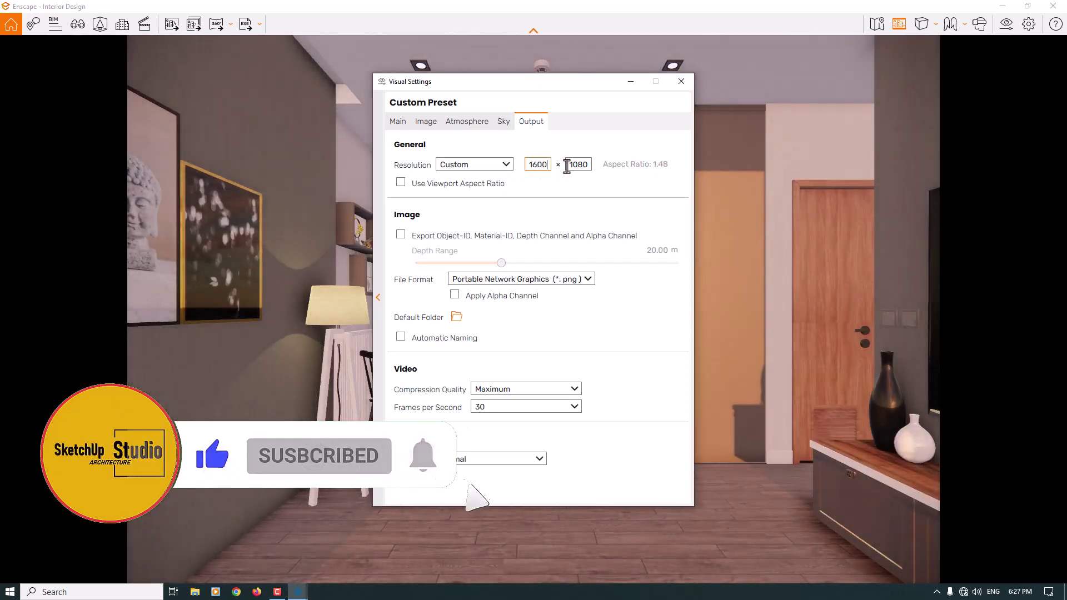
double_click(567, 165)
type("1600")
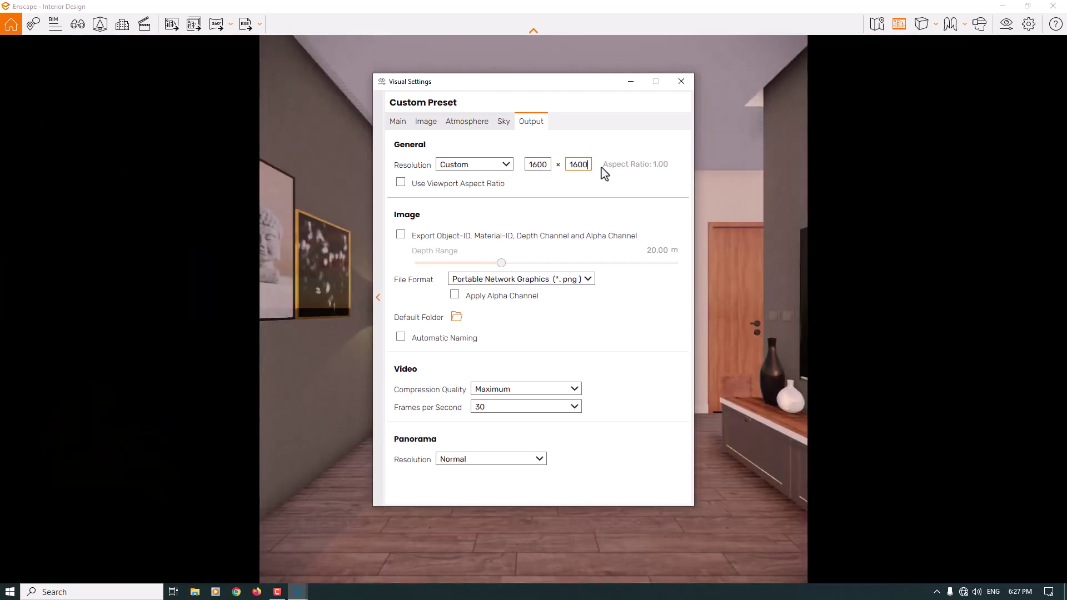
left_click(550, 279)
left_click(535, 305)
Narrow the camera's horizontal field of view to 46° to frame the kitchen and dining table, and close the visual settings.
left_click_drag(573, 82, 224, 52)
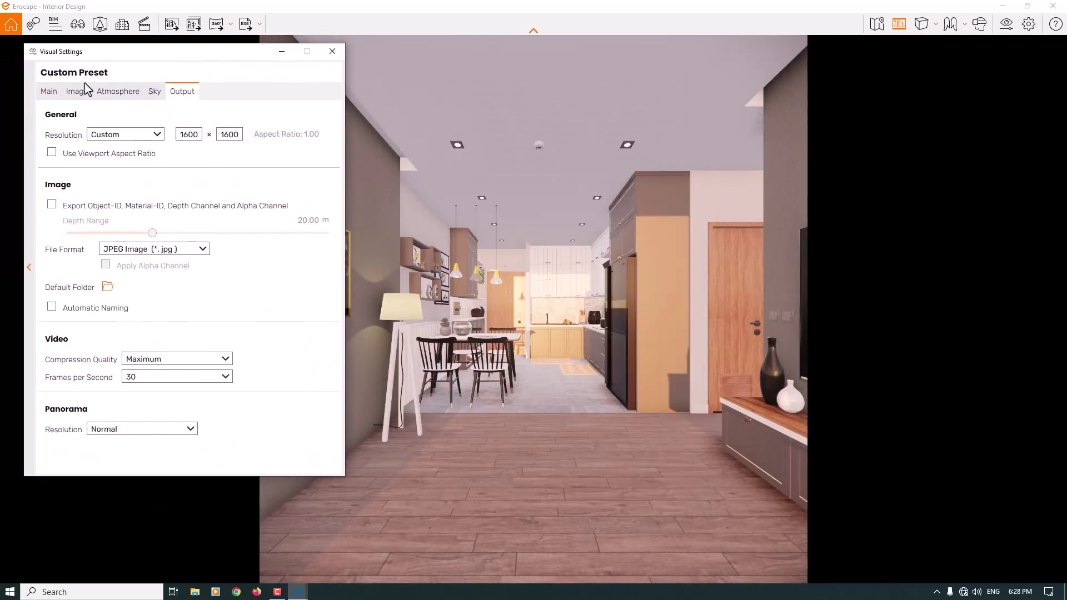
left_click(56, 91)
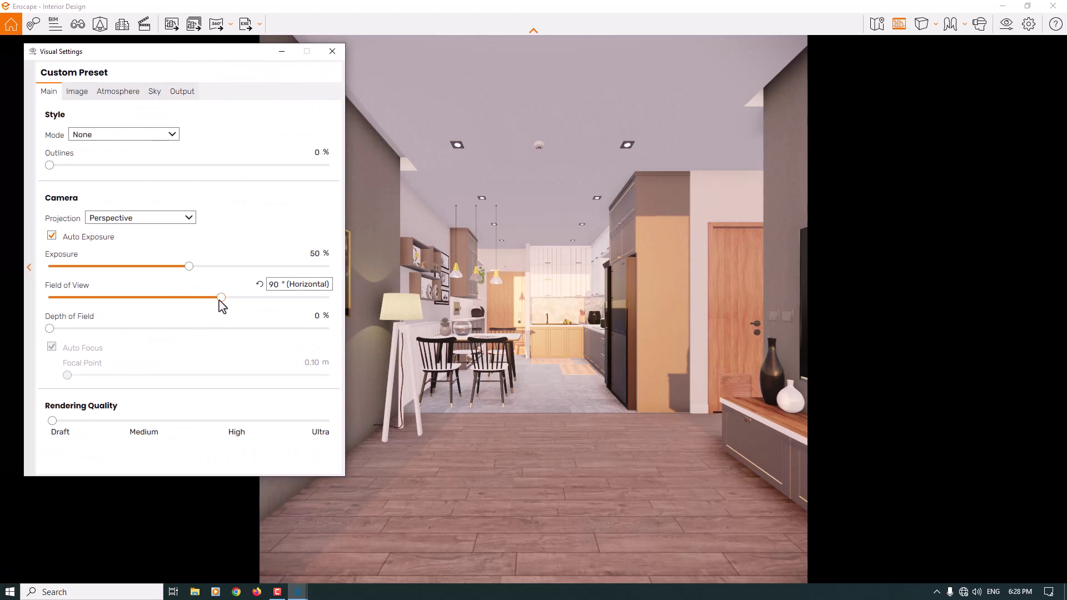
left_click_drag(220, 299, 135, 303)
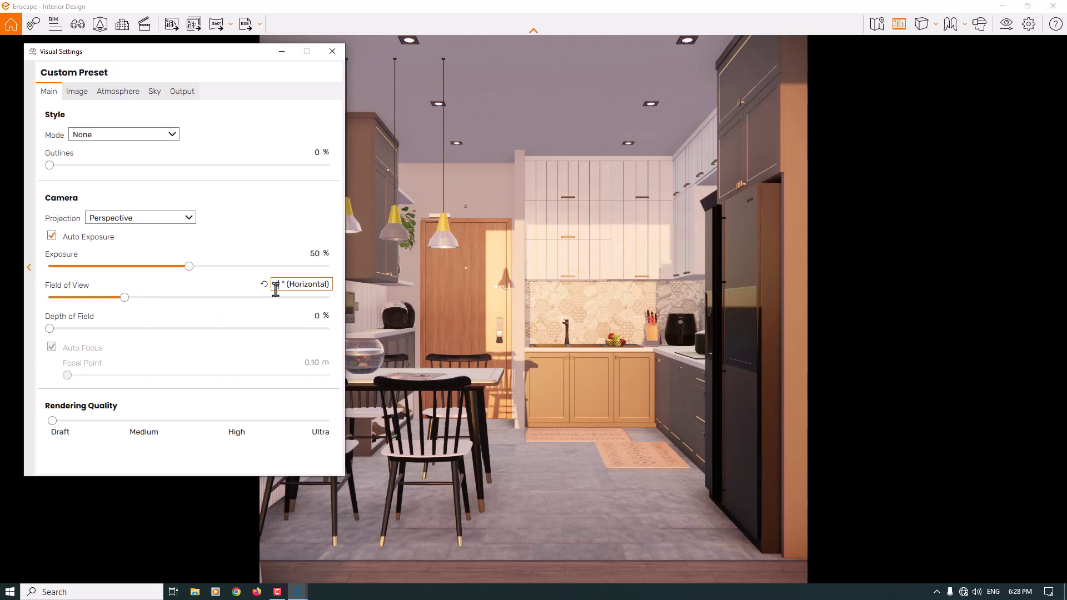
scroll(276, 290, "up", 1)
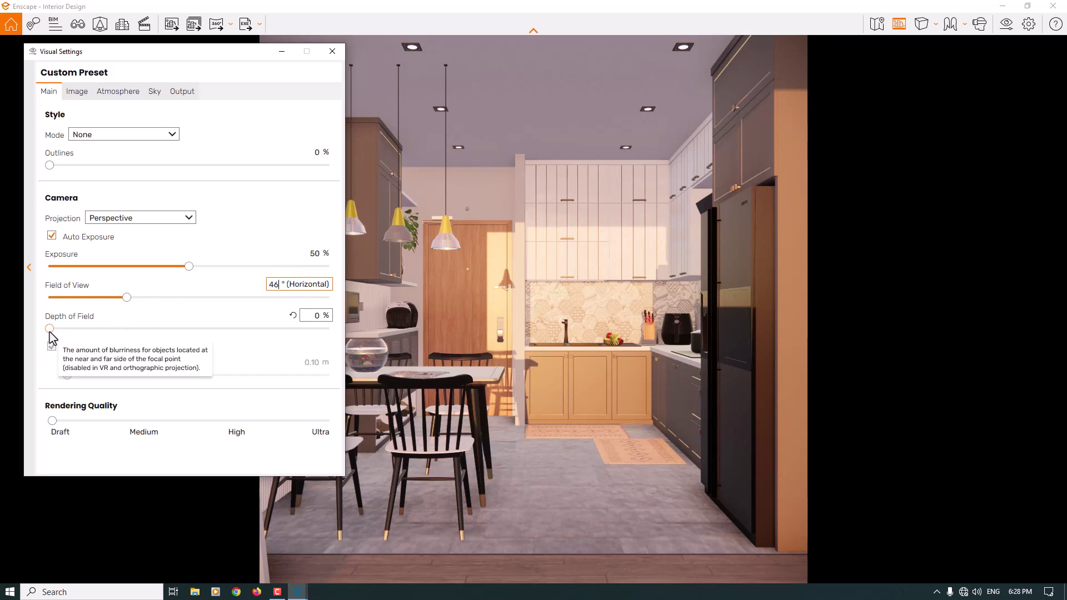
left_click(332, 51)
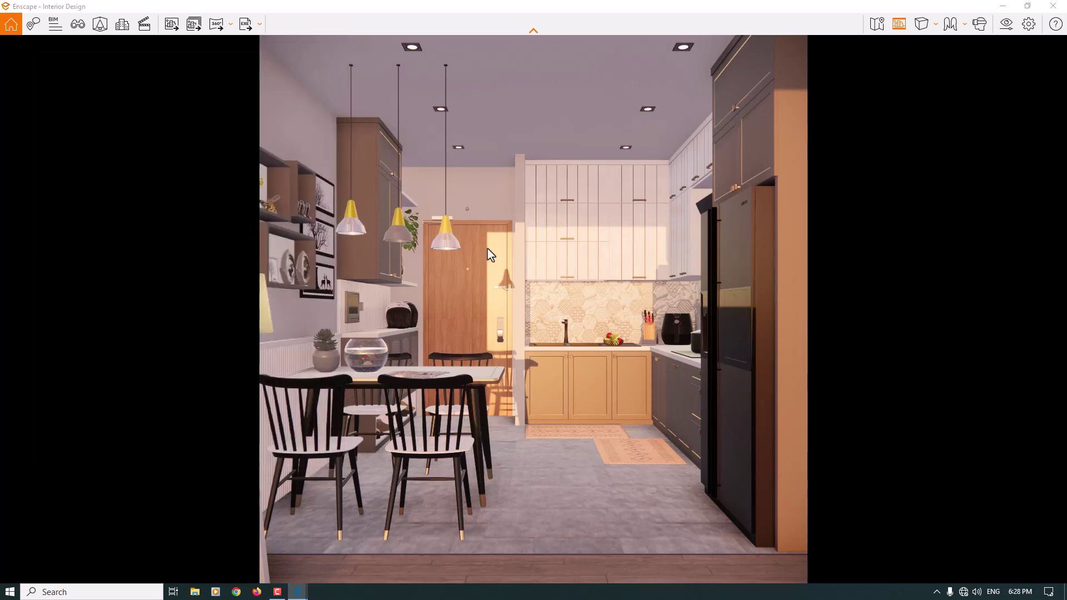
Shift the time of day to about 14:36 to change the sunlight in the kitchen.
right_click_drag(487, 248, 509, 248, "shift")
right_click_drag(373, 256, 396, 255, "shift")
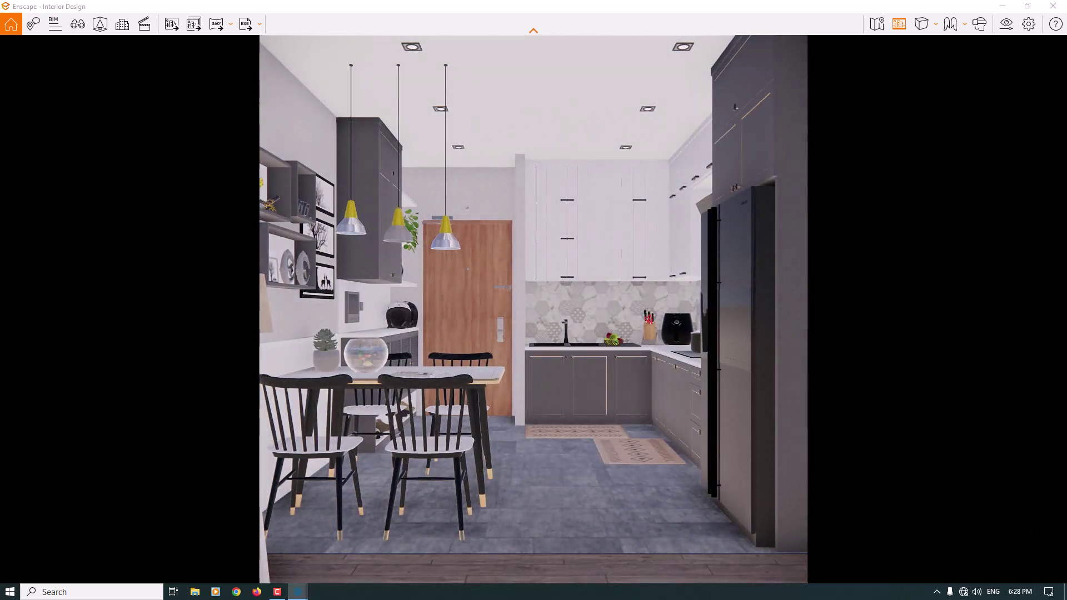
key("i")
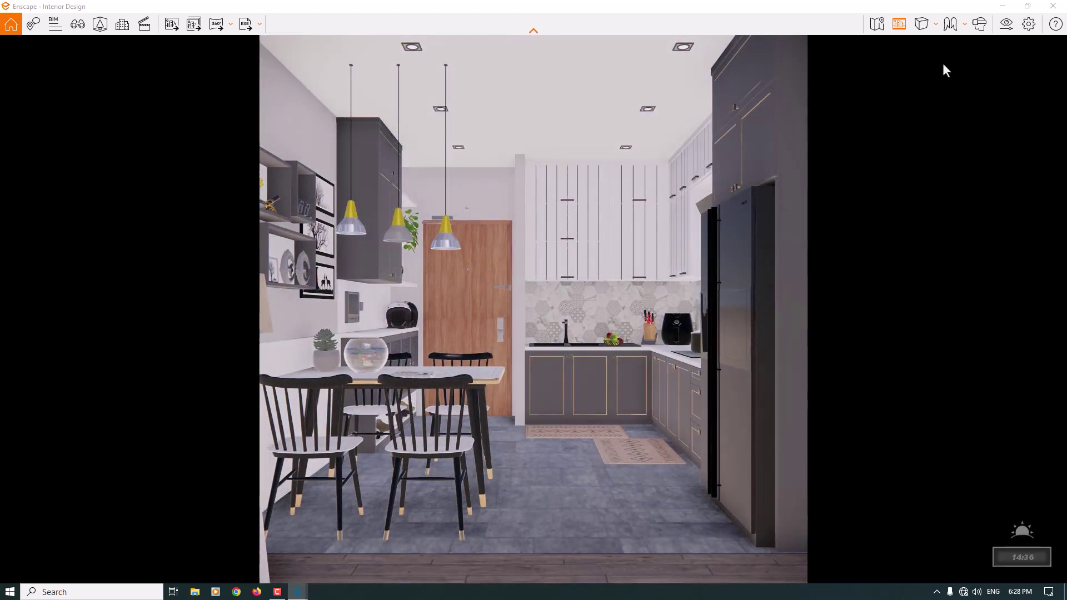
Clear the sky by setting cloud density, variety, cirrus amount and contrails all to 0.
left_click(998, 33)
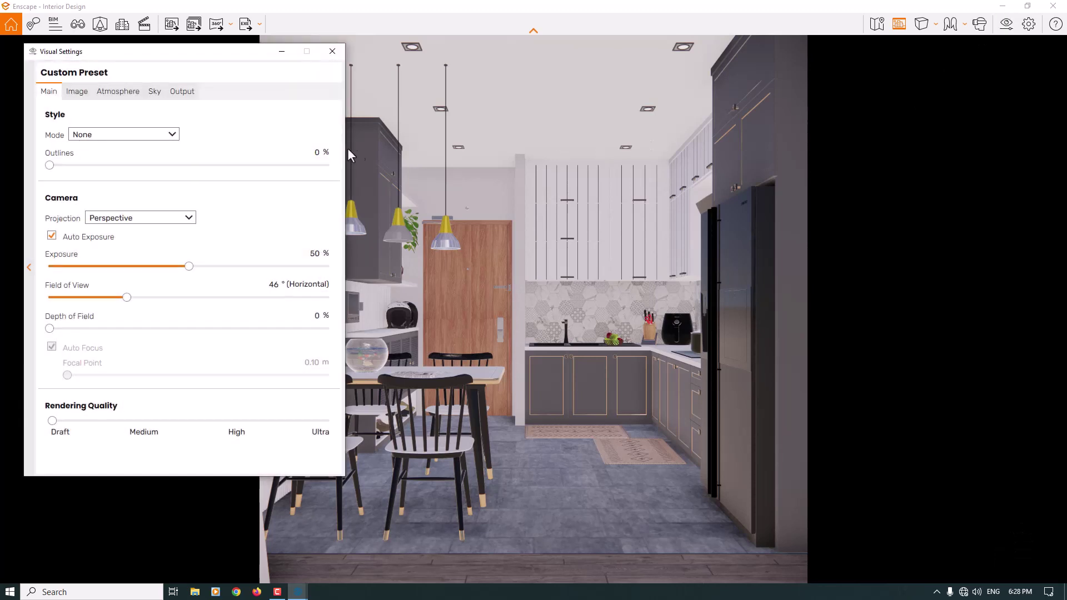
left_click(155, 91)
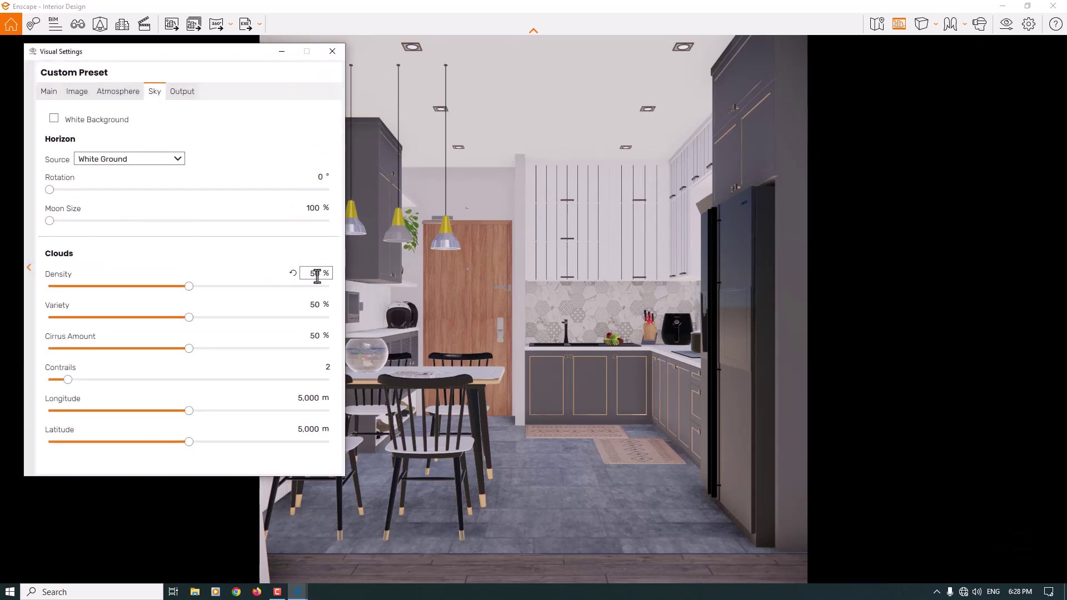
type("0")
double_click(315, 305)
type("0")
double_click(315, 335)
type("0")
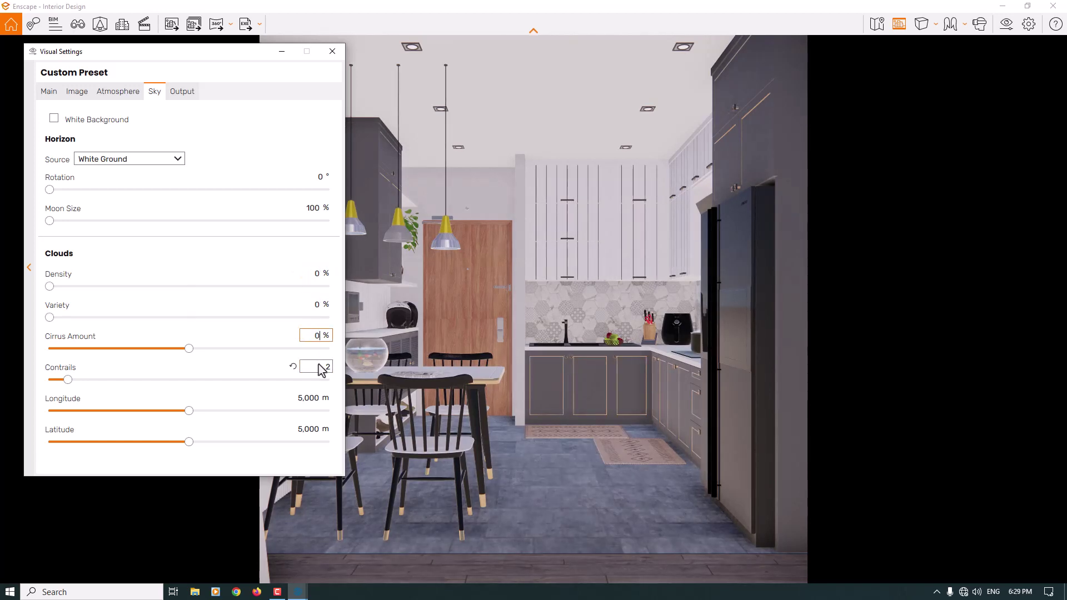
double_click(326, 367)
type("0")
left_click(332, 51)
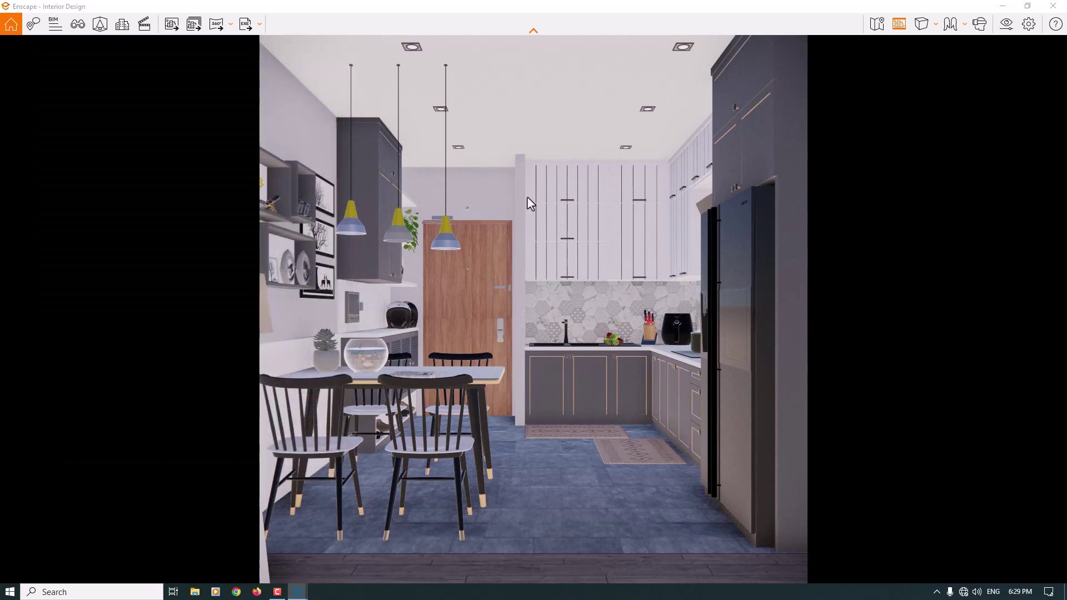
Adjust the time of day until direct sunlight falls across the dining table, chairs and floor.
right_click_drag(527, 197, 481, 197, "shift")
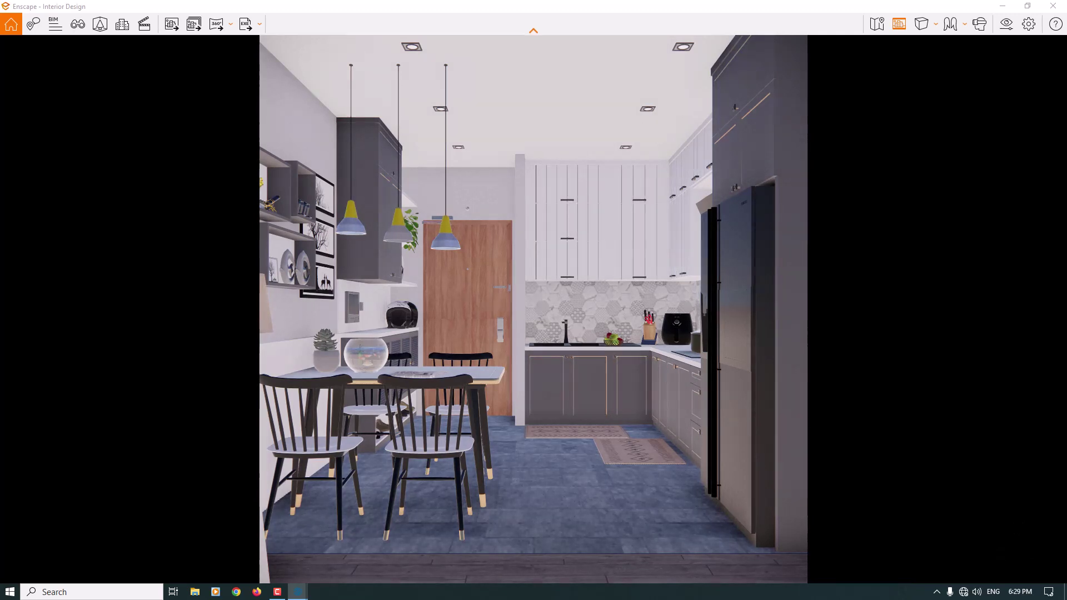
right_click_drag(528, 197, 477, 197, "shift")
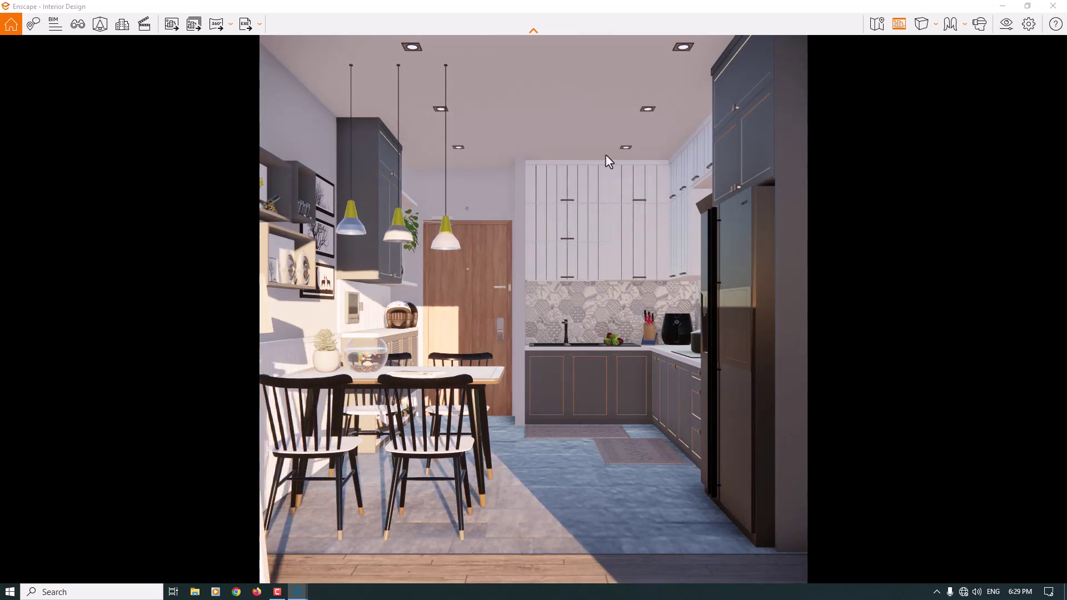
Set the camera's depth of field to about 17% and switch off auto focus.
left_click(1009, 30)
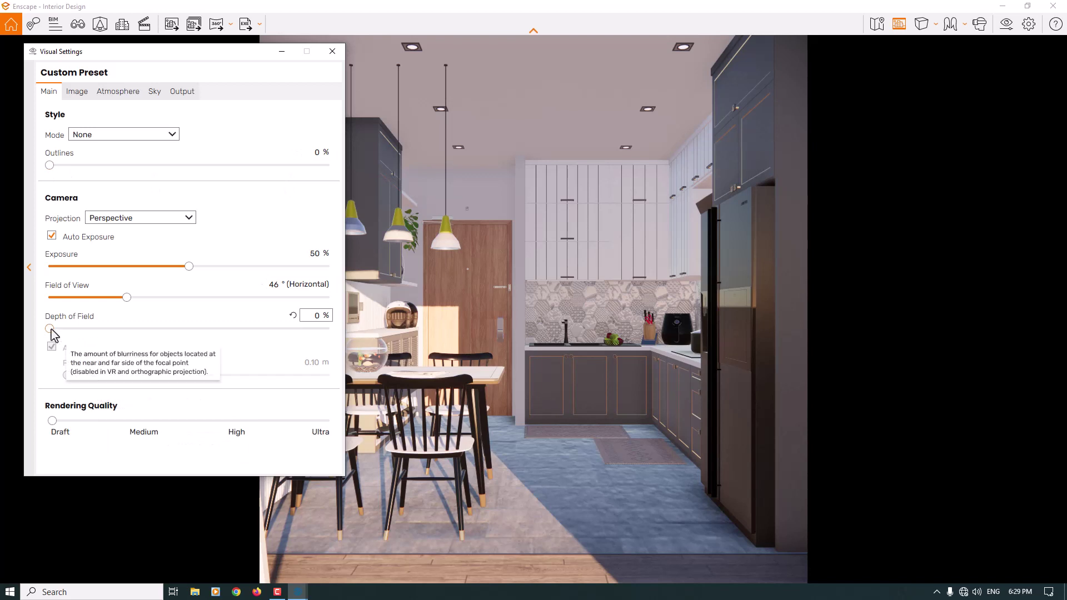
left_click_drag(50, 329, 96, 329)
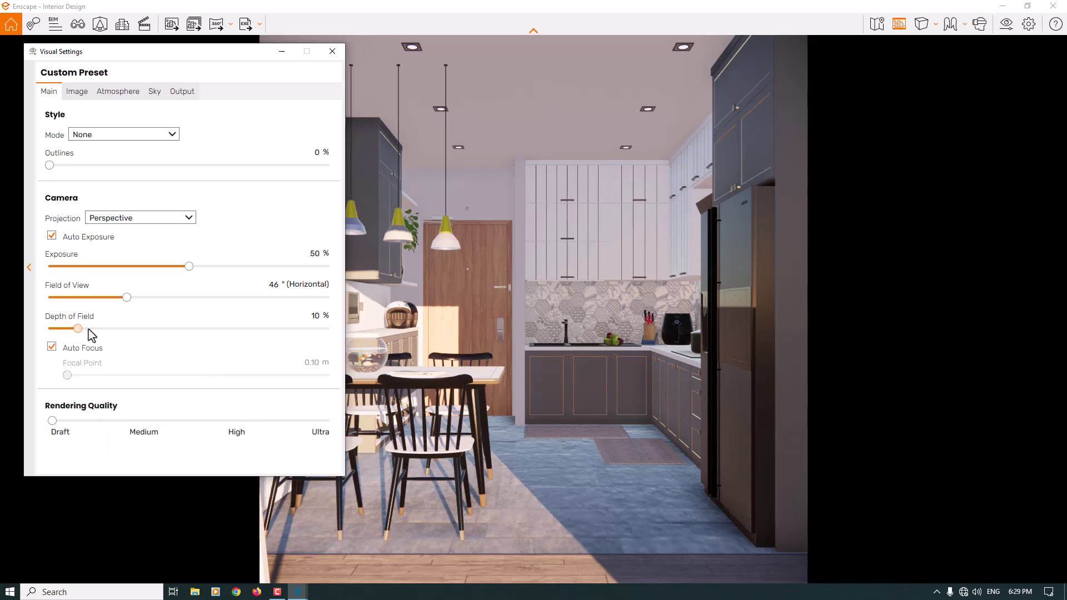
left_click(51, 346)
Set the focal point to 6.58 m and the depth of field to 6%.
left_click_drag(180, 380, 175, 381)
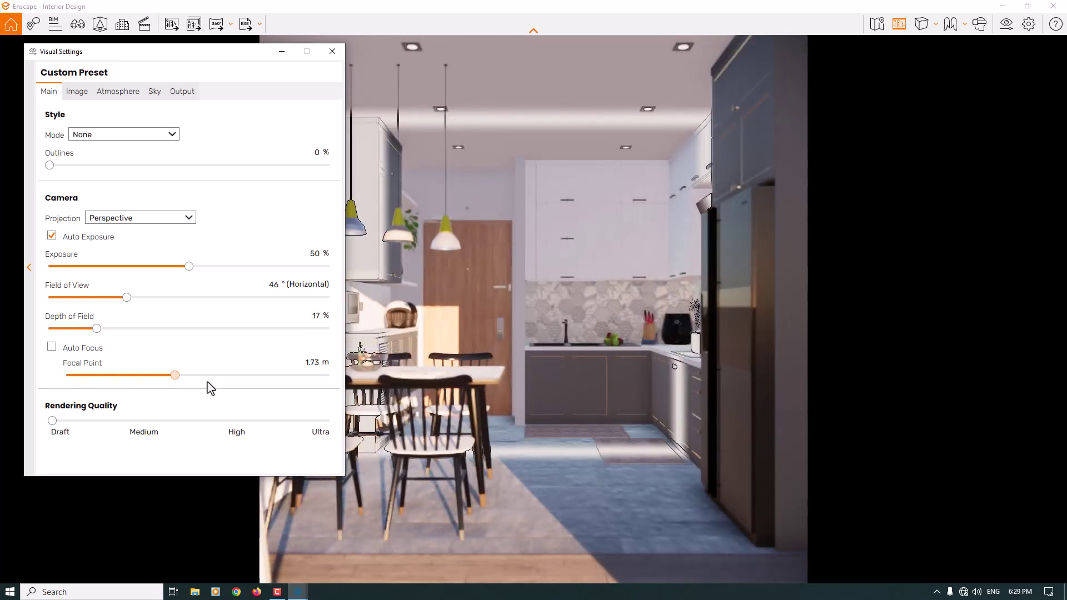
right_click(405, 229, "shift")
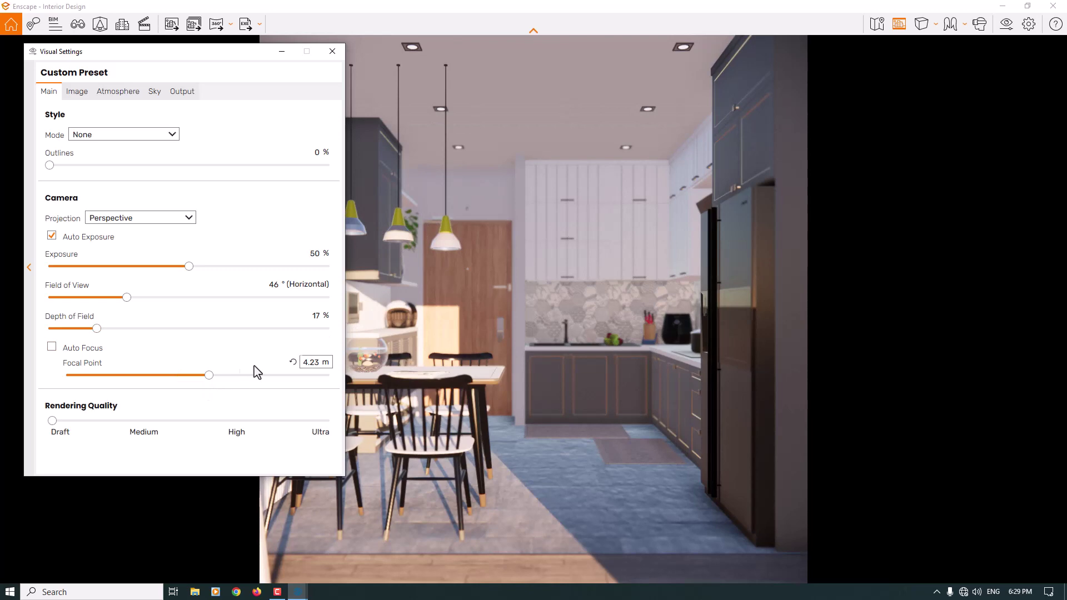
left_click_drag(212, 376, 216, 377)
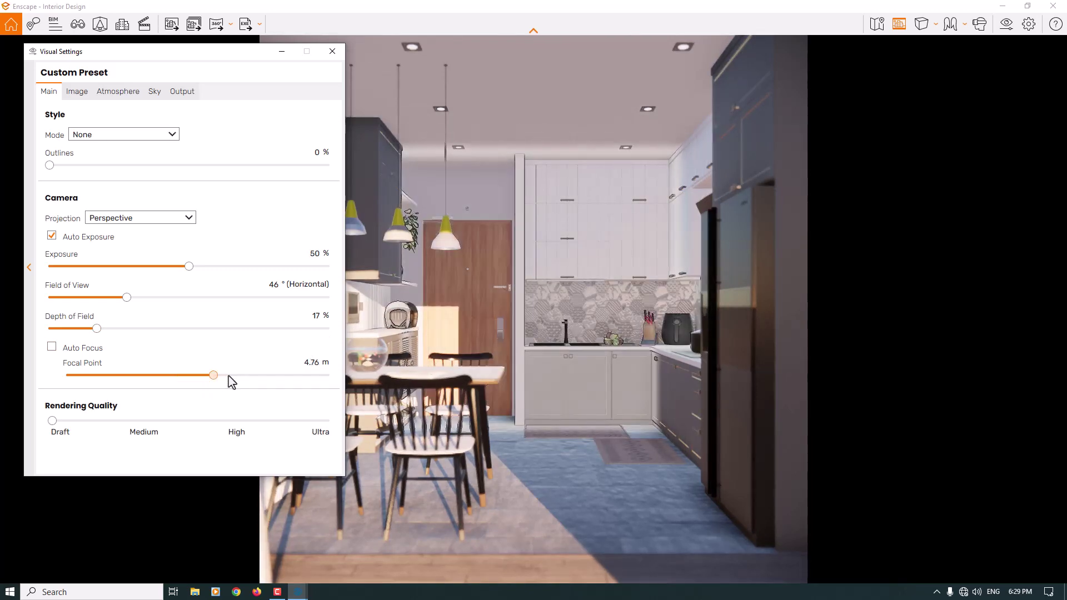
right_click(712, 288, "shift")
left_click(314, 361)
type("6.58")
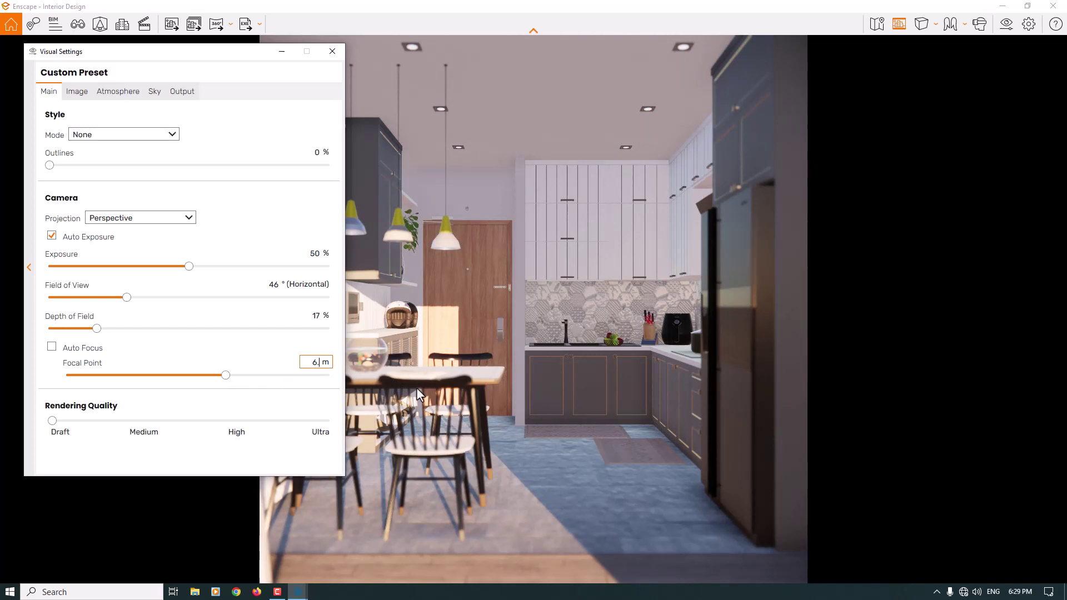
left_click(311, 315)
type("6")
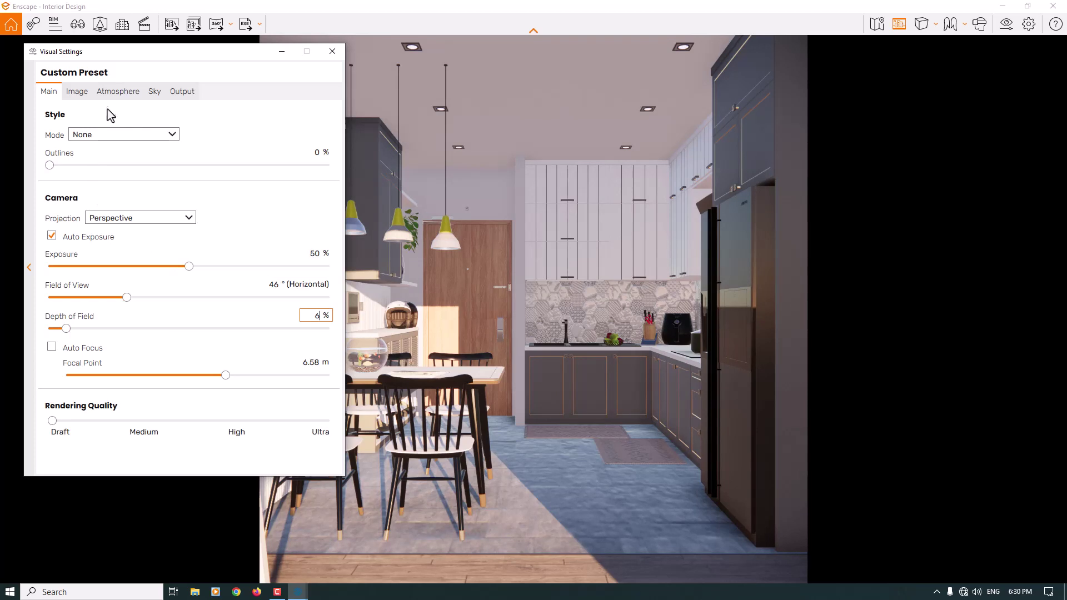
Enable auto contrast and set the image's color temperature to 6,000 K.
left_click(78, 92)
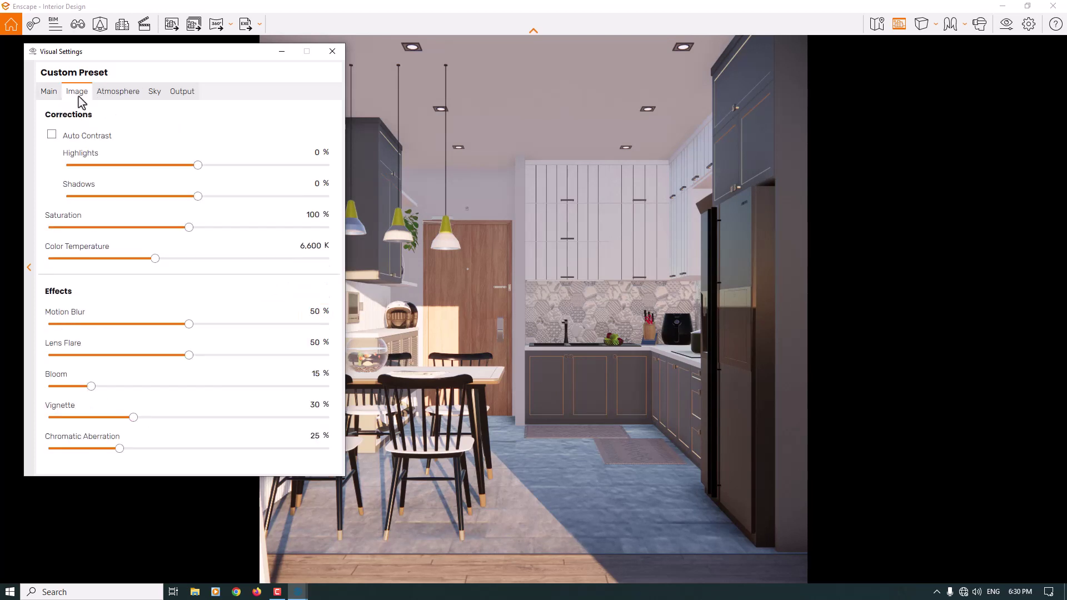
left_click(53, 135)
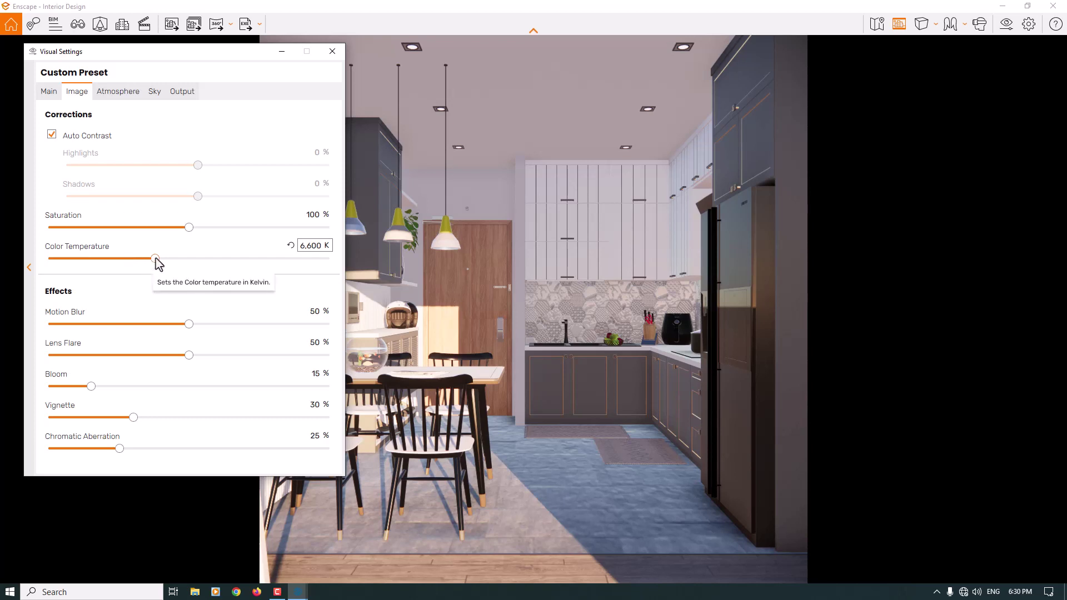
left_click_drag(156, 259, 129, 259)
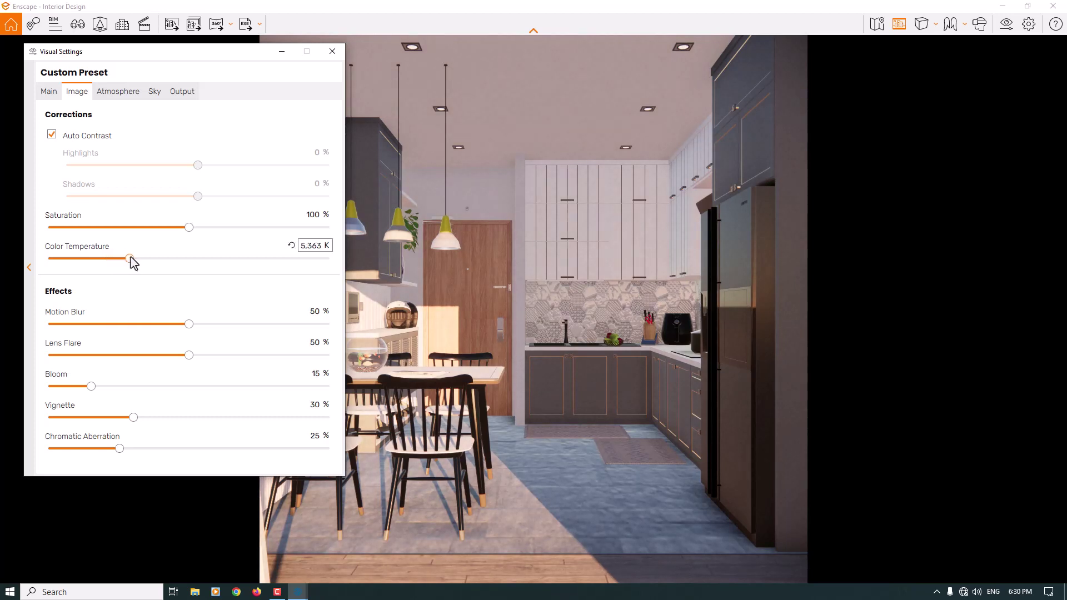
key("BackSpace")
type("6000")
key("Return")
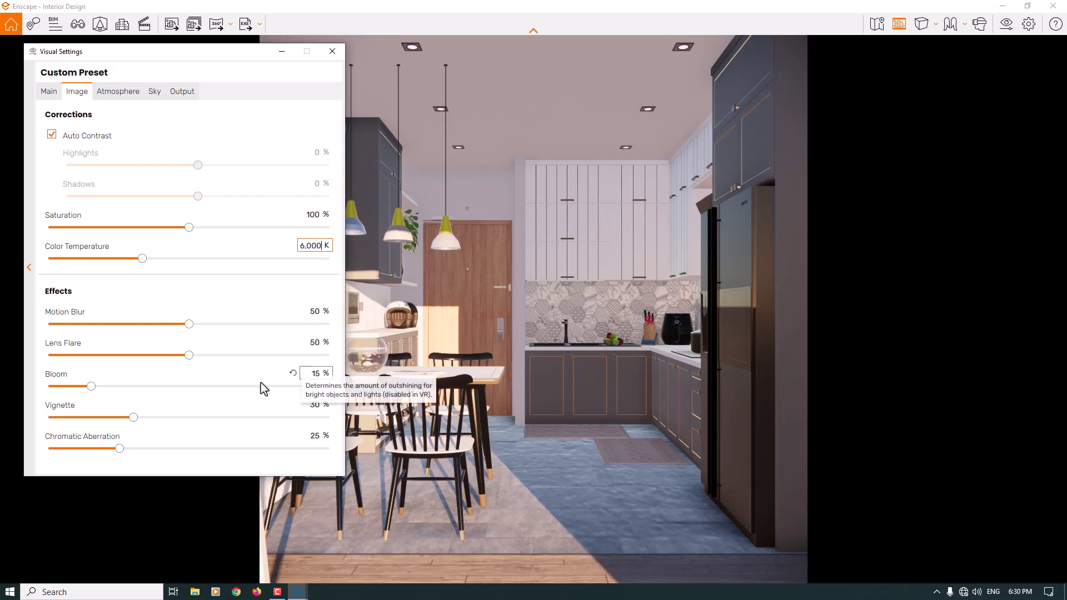
Set the bloom effect to 4% and the lens flare to 19%.
left_click_drag(92, 388, 95, 387)
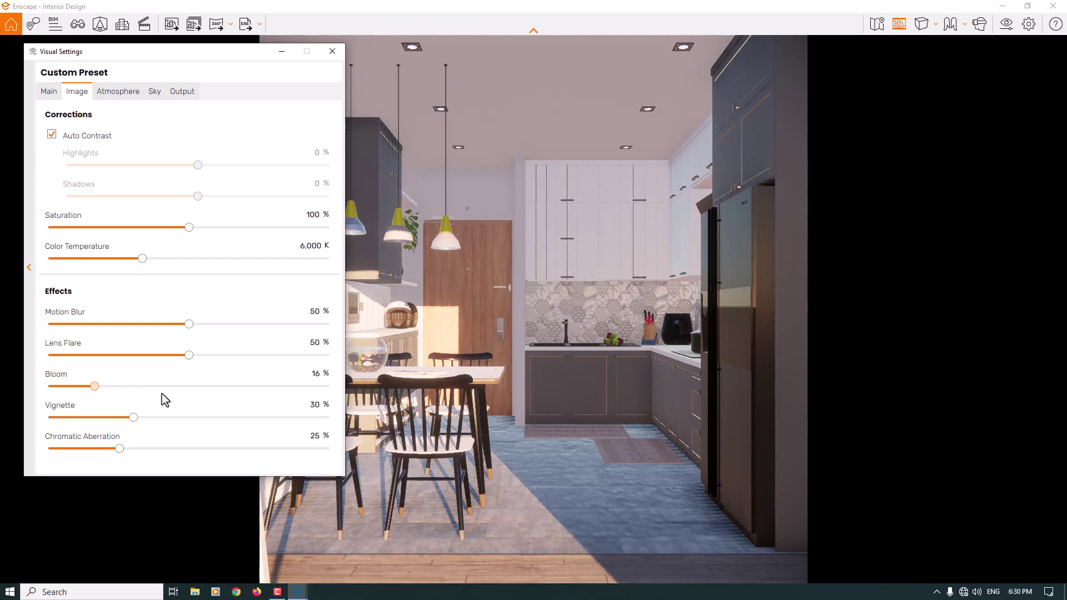
left_click(195, 386)
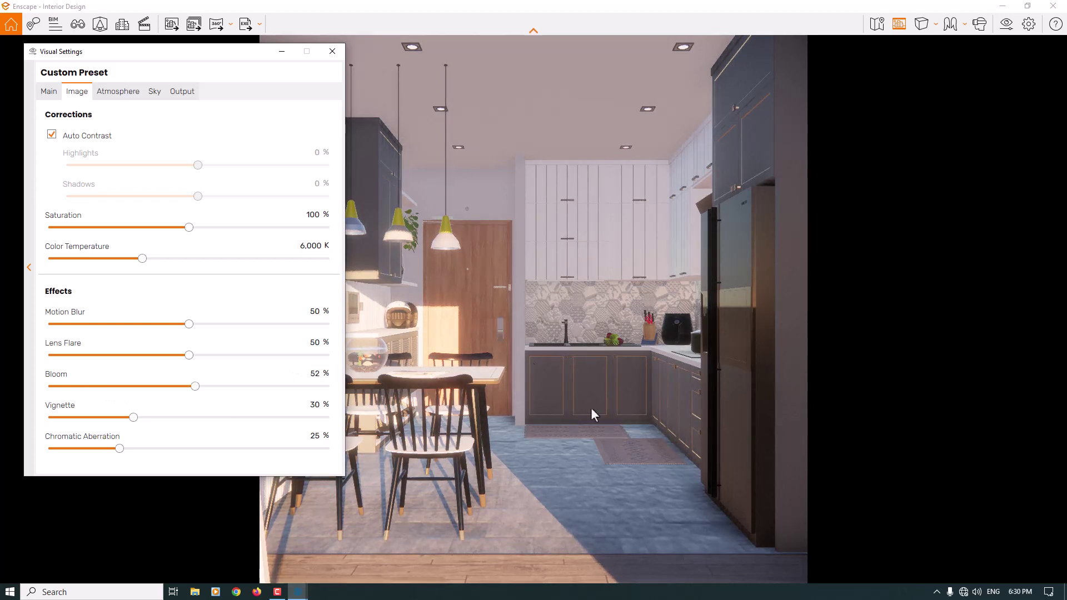
left_click(315, 376)
type("4")
key("Return")
left_click(315, 342)
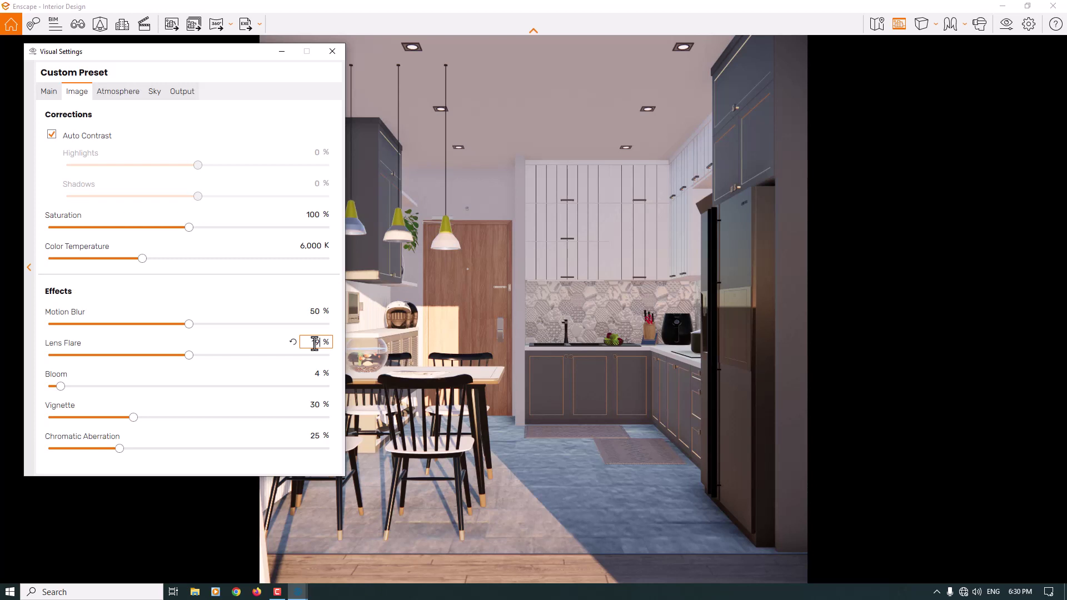
type("19")
key("Return")
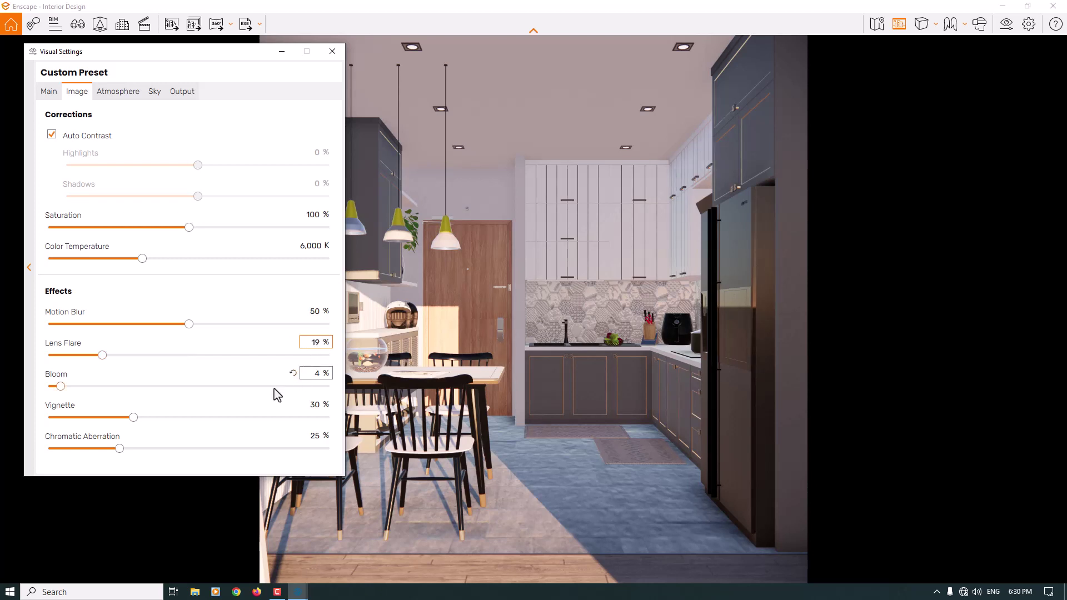
Adjust the vignette amount and set chromatic aberration to 0%.
left_click(316, 405)
key("Return")
left_click(315, 436)
type("0")
key("Return")
Set fog intensity to 0% and sun brightness to 72%, and close the visual settings.
left_click(132, 97)
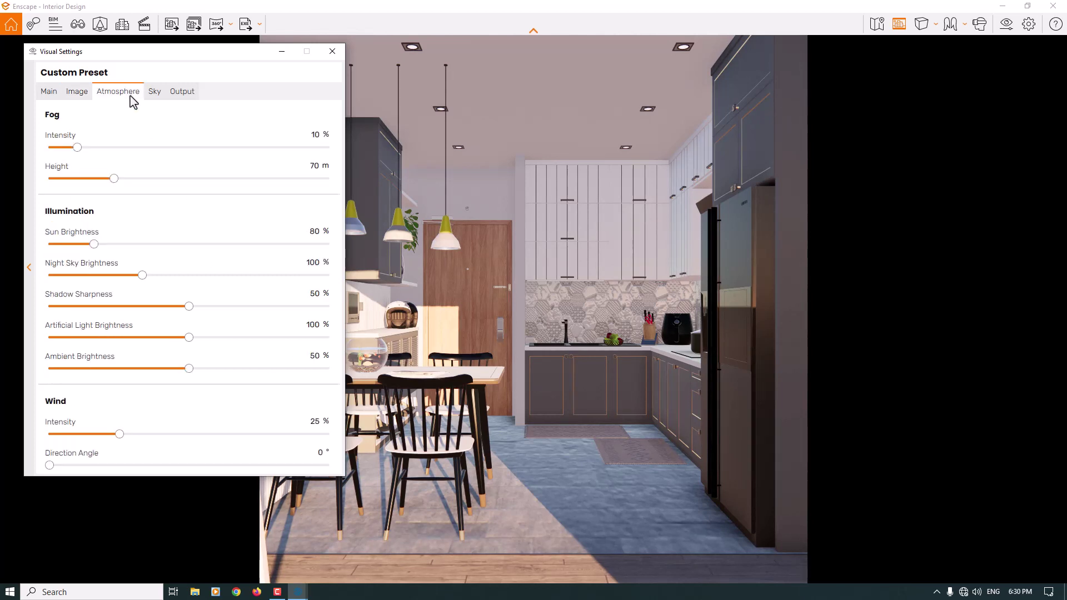
left_click(316, 135)
key("BackSpace")
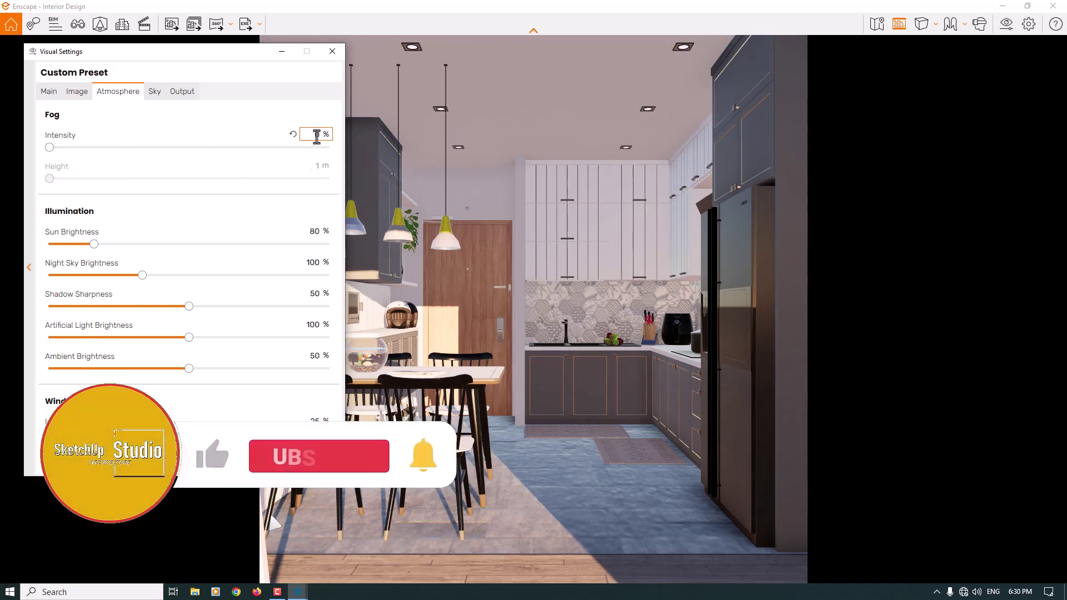
left_click(320, 233)
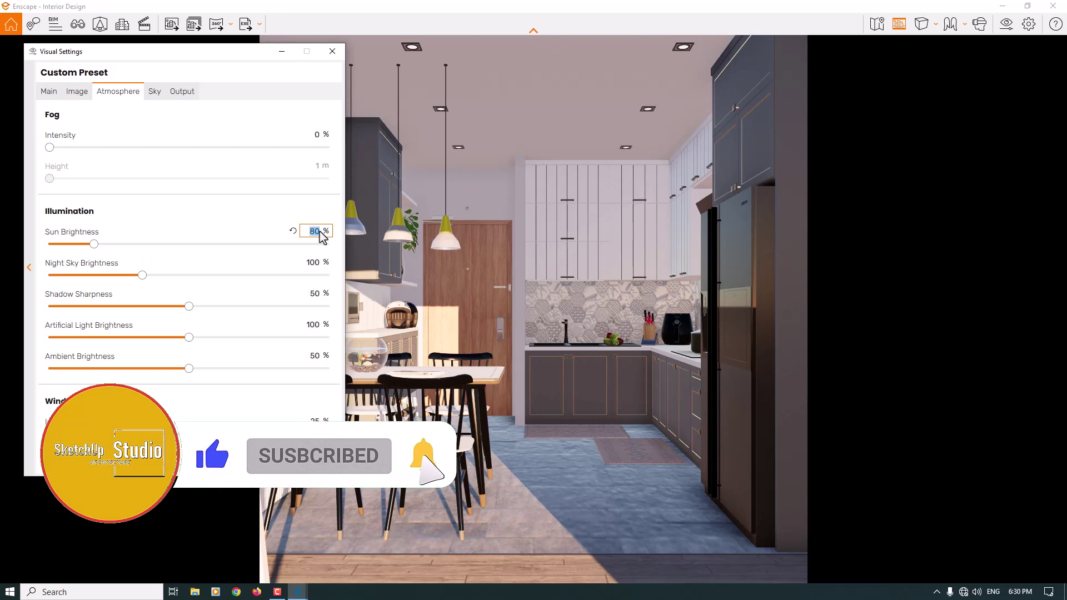
type("72")
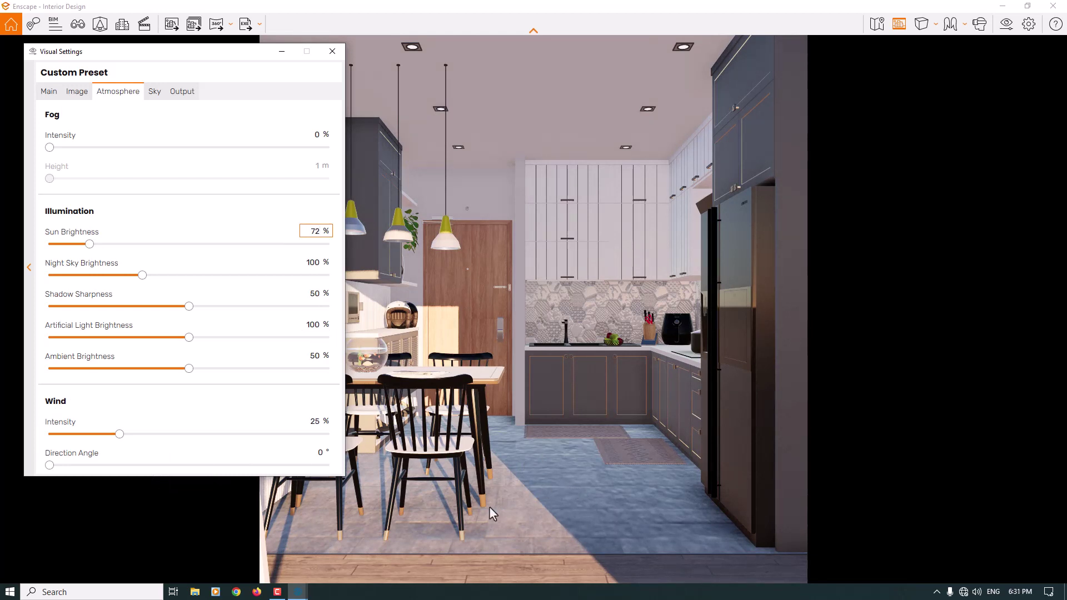
left_click(333, 51)
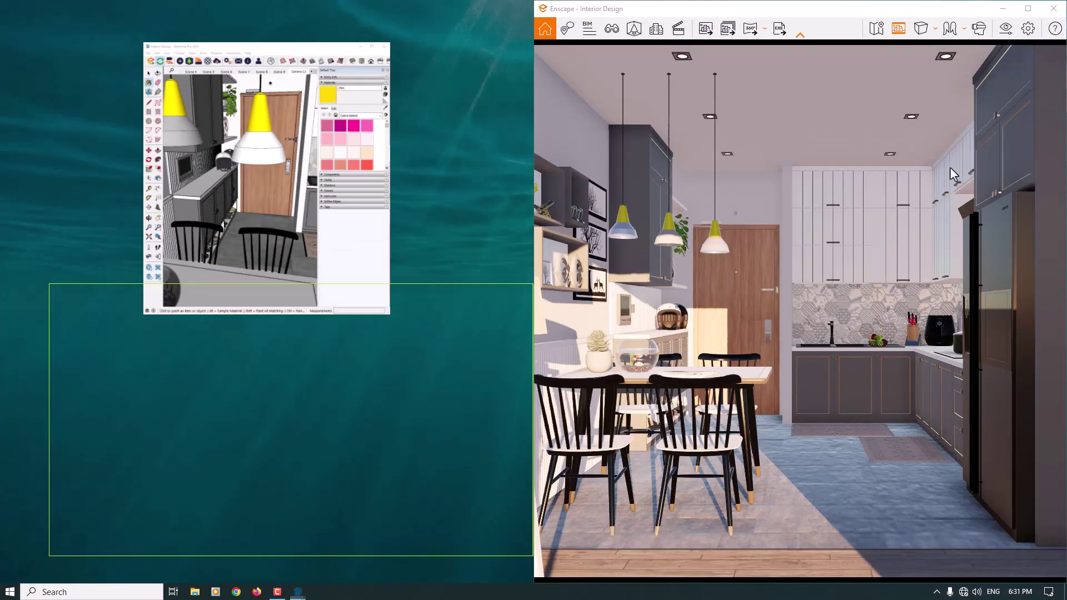
Switch to SketchUp and open the Enscape Material Editor, moving it clear of the kitchen floor.
left_click(367, 204)
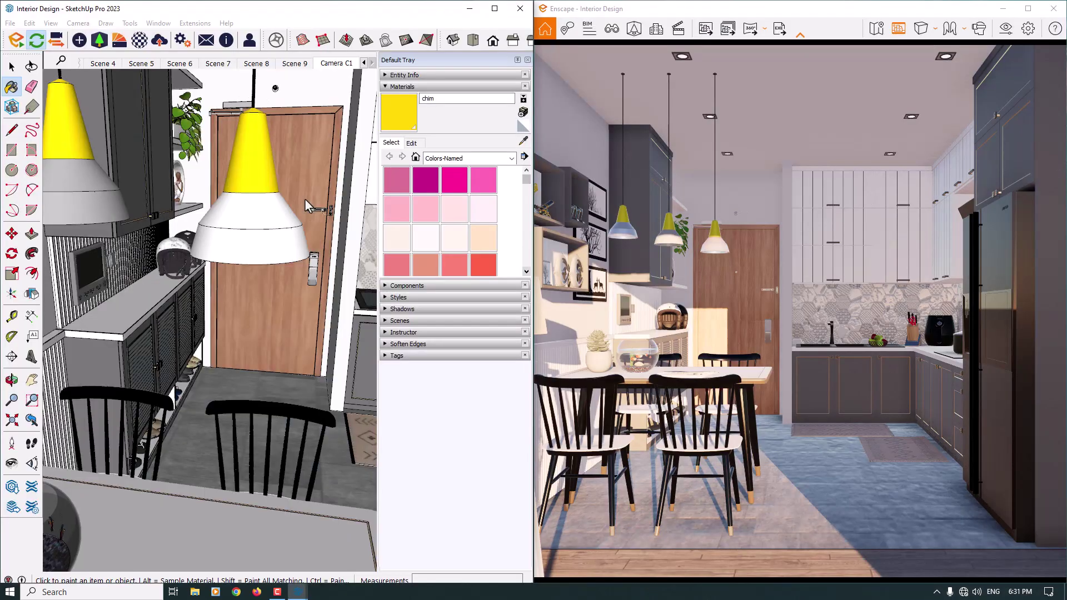
left_click(240, 375, "alt")
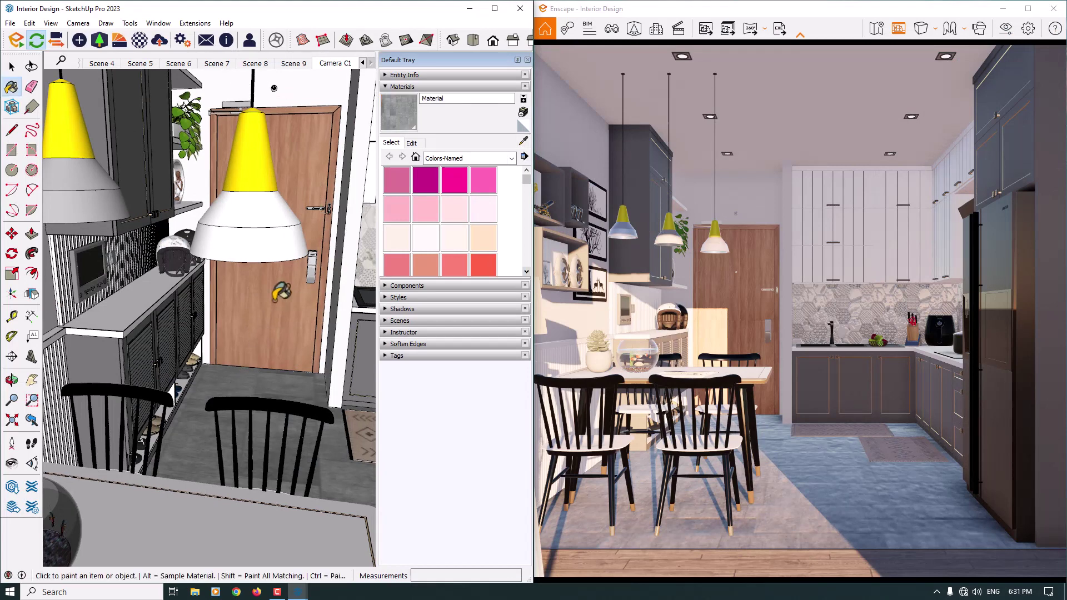
left_click(140, 40)
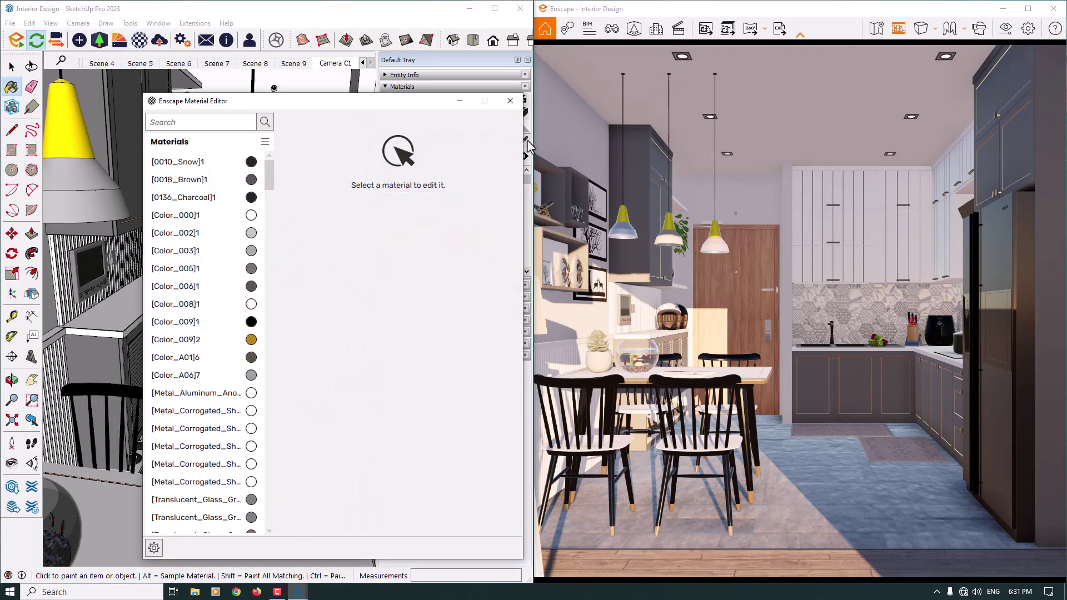
left_click(526, 141)
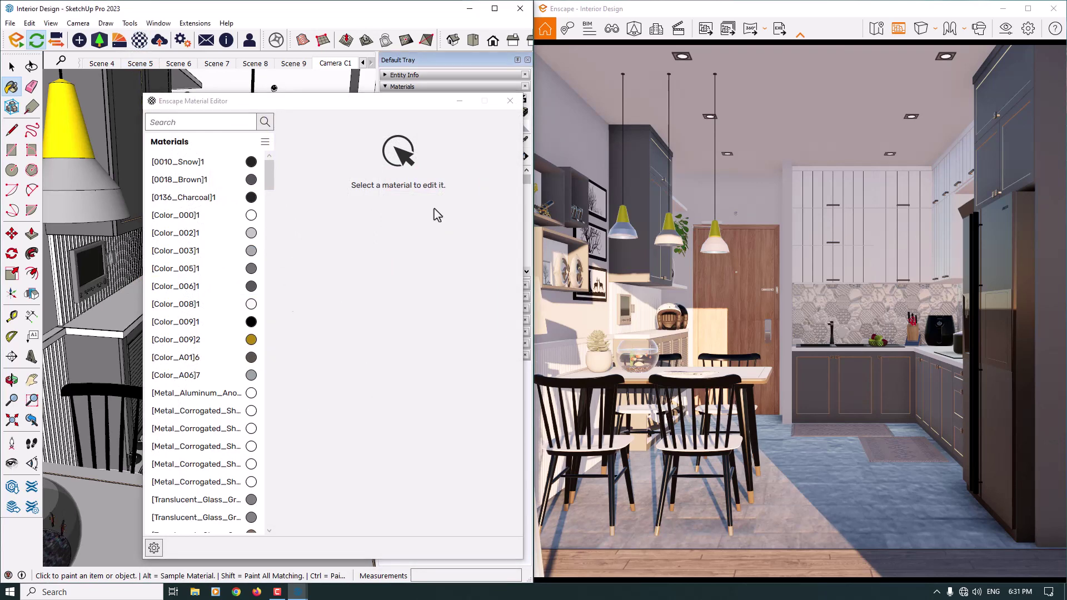
middle_click_drag(108, 337, 29, 291)
mouse_move(164, 107)
left_mouse_down()
mouse_move(125, 243)
mouse_move(126, 304)
left_mouse_up()
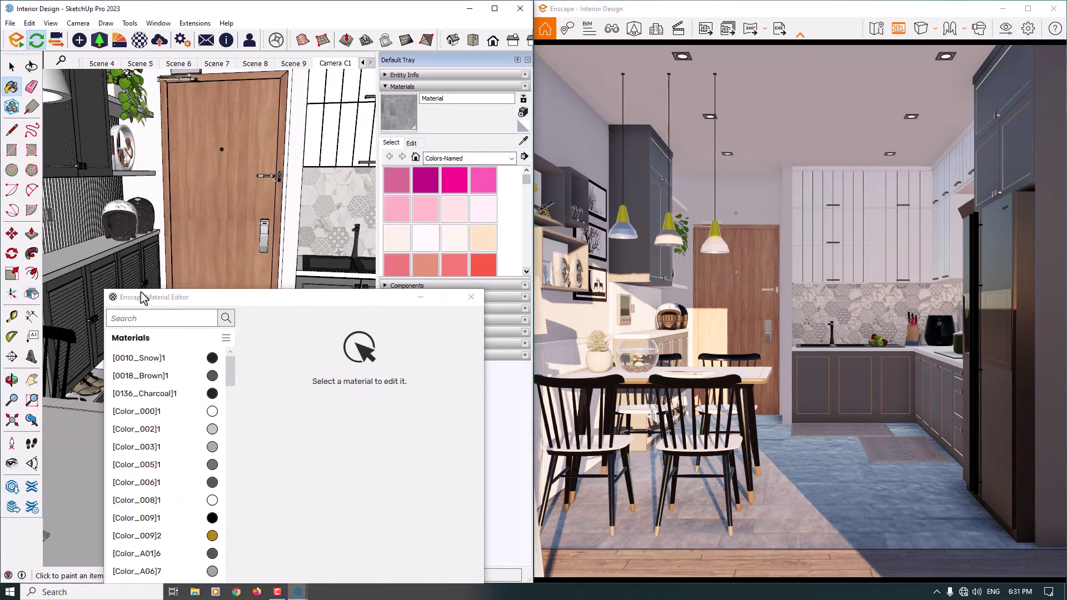
left_click_drag(231, 300, 199, 442)
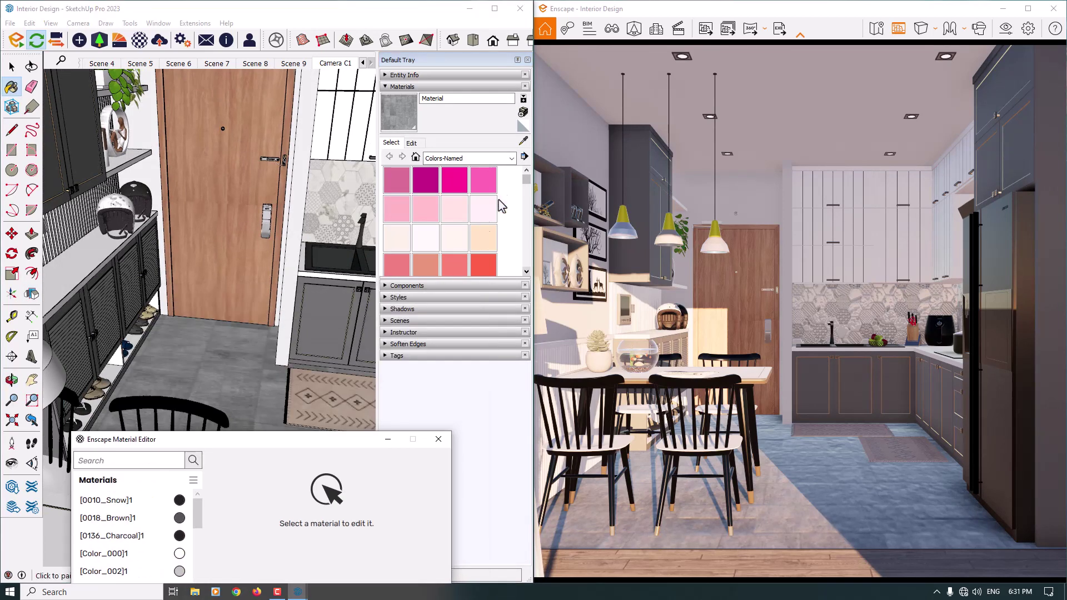
Sample the grey kitchen floor material, remove its bump map texture, and close the material editor.
left_click(524, 140)
left_click(213, 328)
left_click_drag(222, 442, 198, 91)
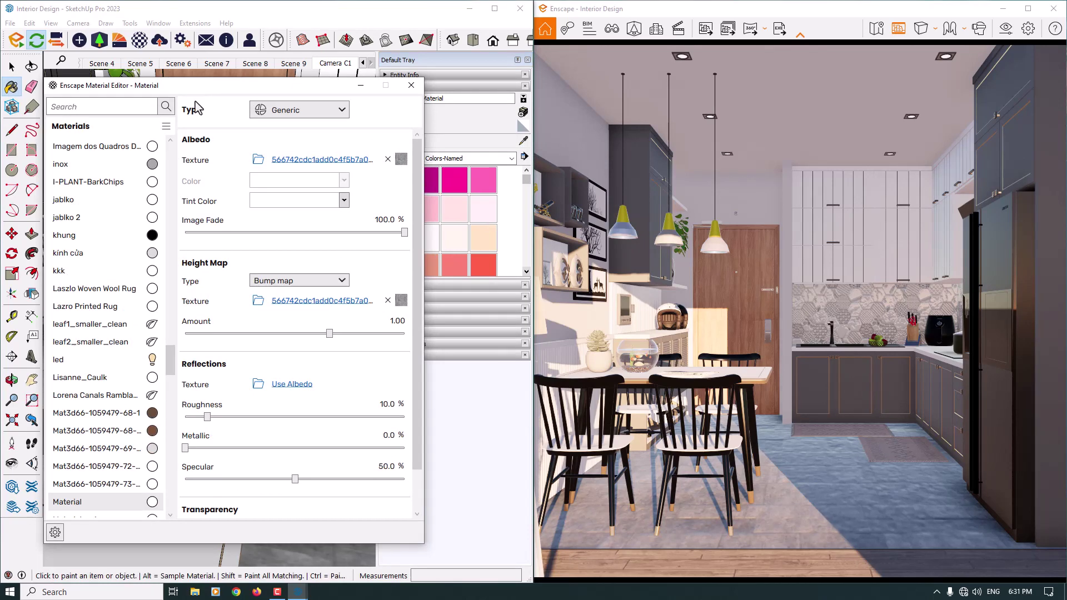
left_click(388, 302)
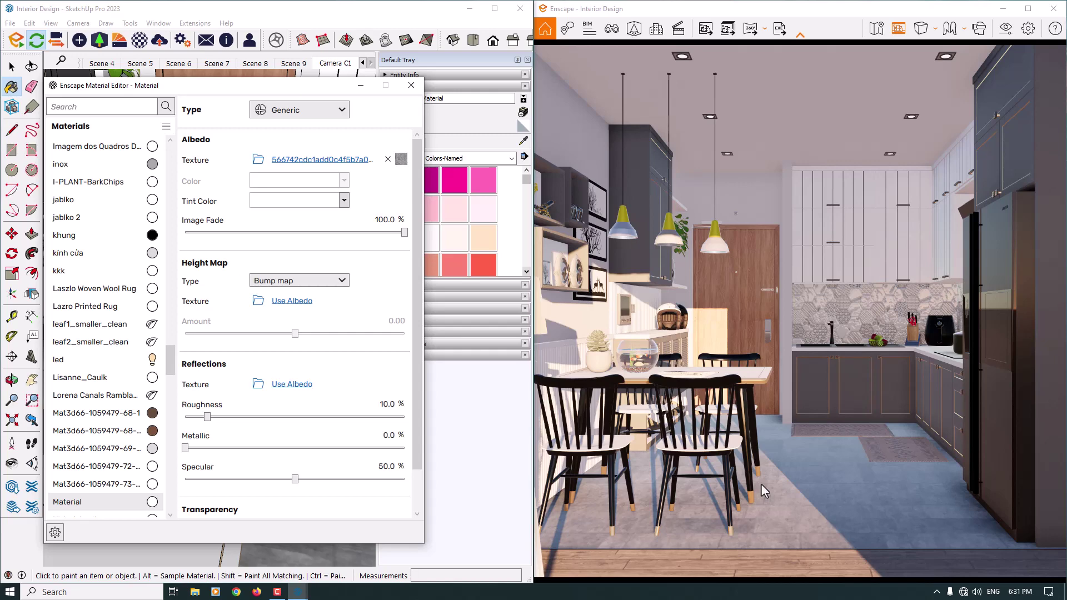
left_click(411, 85)
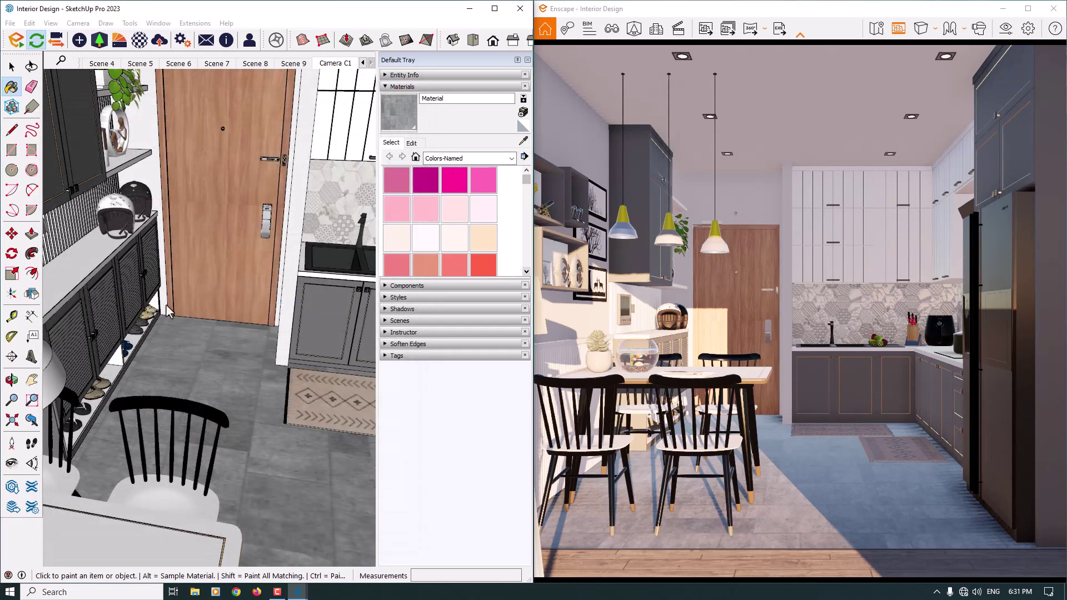
Delete the patterned rug in front of the sink cabinets.
mouse_move(226, 357)
middle_mouse_down()
mouse_move(106, 296)
mouse_move(261, 297)
middle_mouse_up()
scroll(159, 305, "down", 4)
key("space")
left_click(191, 306)
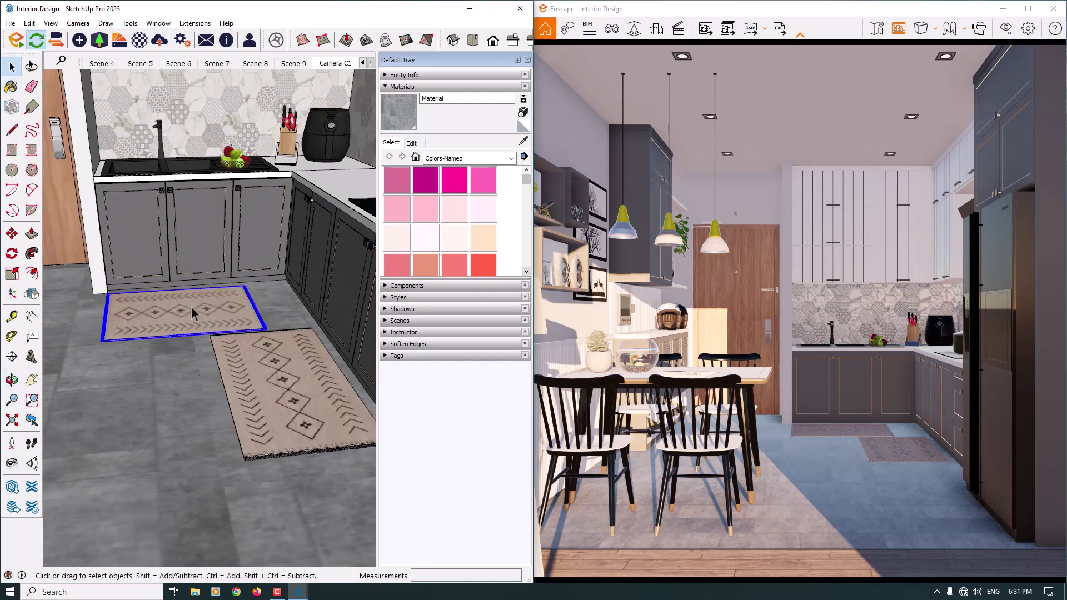
key("Delete")
Try deleting the remaining patterned rug beside the side cabinets and undo that deletion.
left_click(254, 377)
key("Delete")
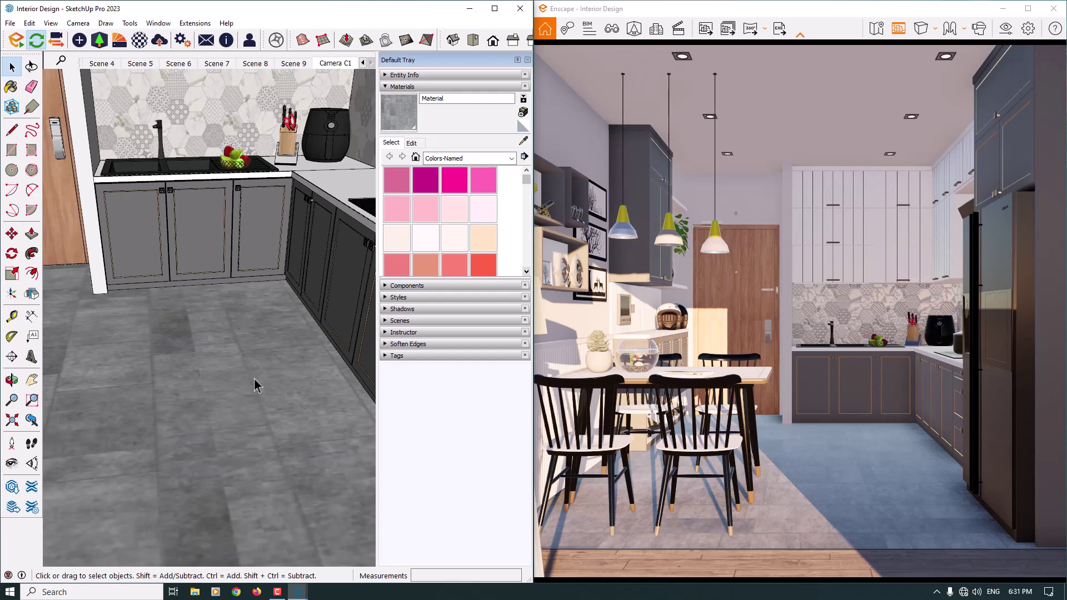
key("ctrl+z")
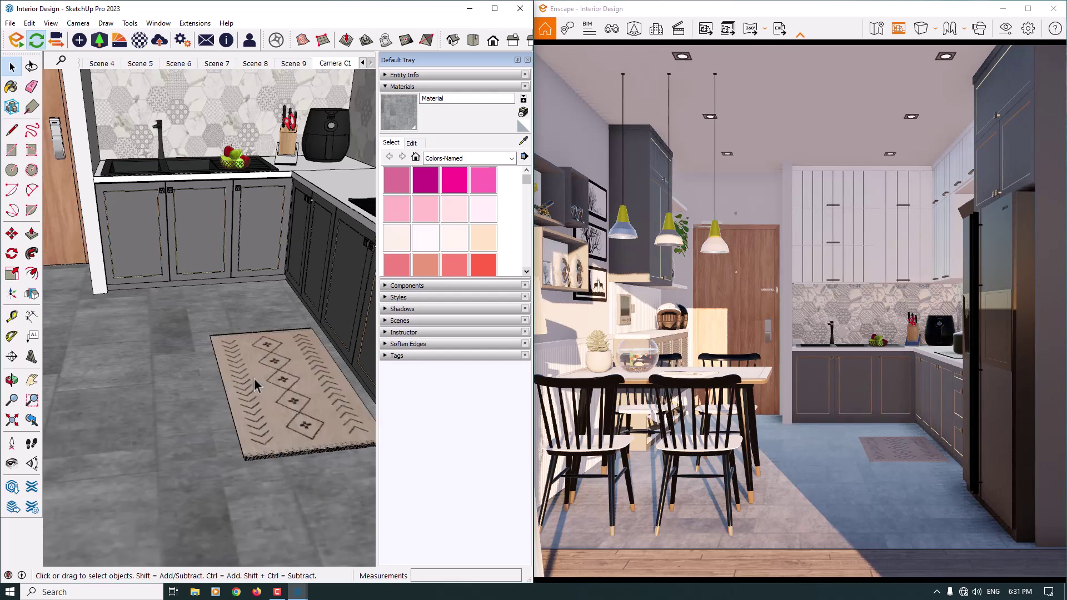
Enlarge the patterned rug beside the side cabinets uniformly with the Scale tool so it covers most of the kitchen floor.
left_click(255, 378)
scroll(254, 378, "down", 3)
left_click(11, 272)
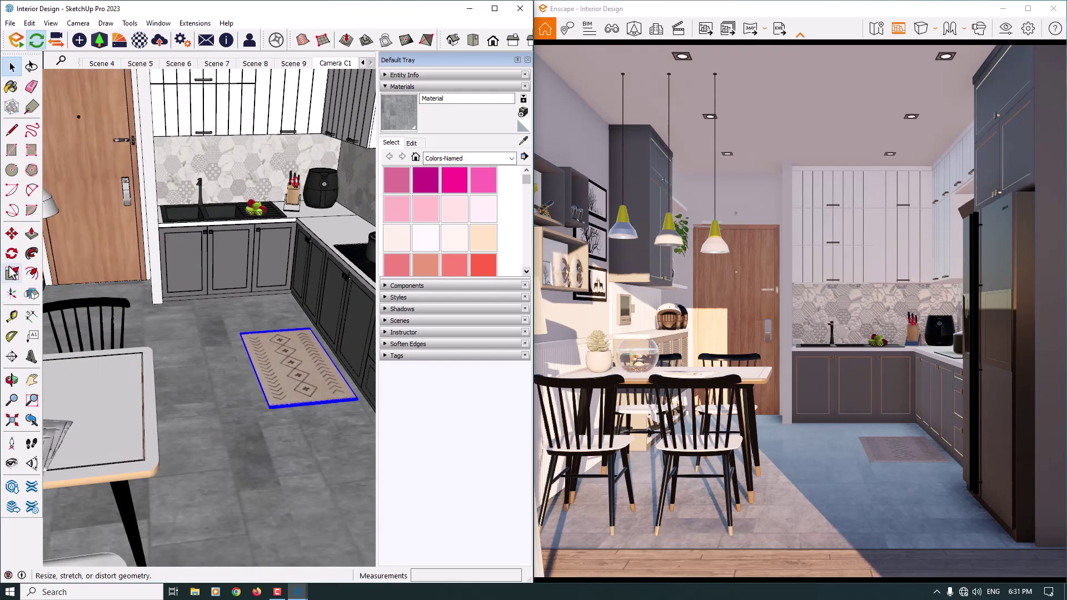
scroll(249, 414, "up", 3)
left_click(249, 411)
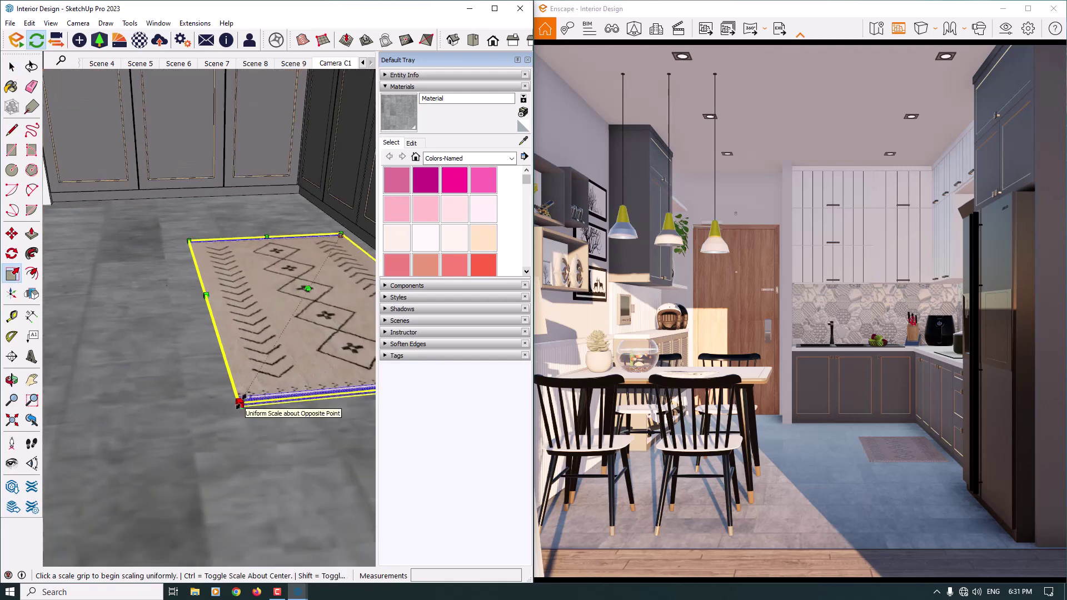
scroll(240, 403, "down", 2)
scroll(184, 494, "down", 3)
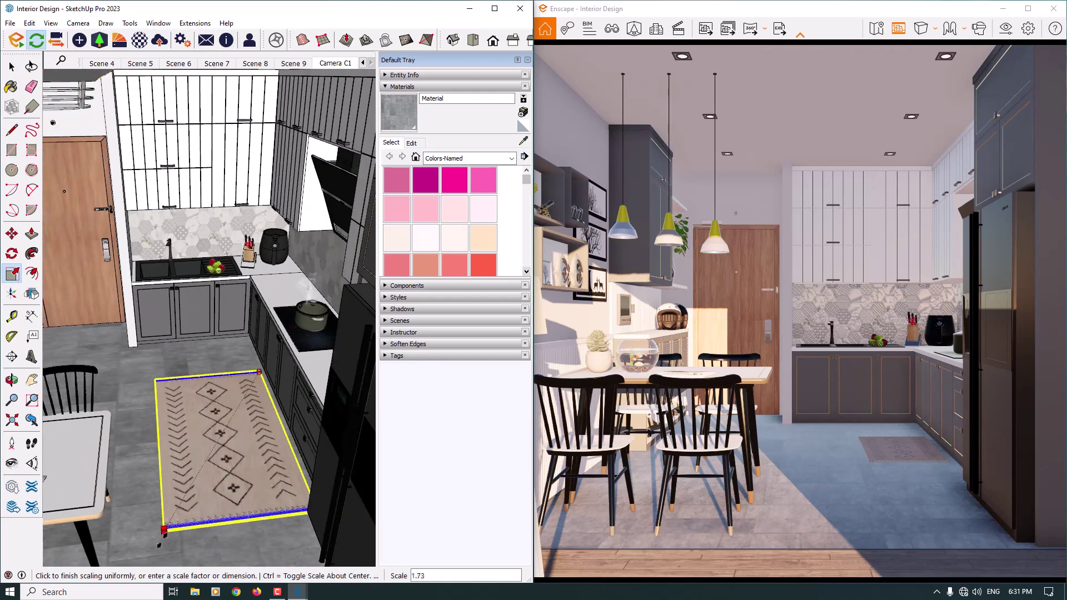
middle_click_drag(167, 483, 165, 319)
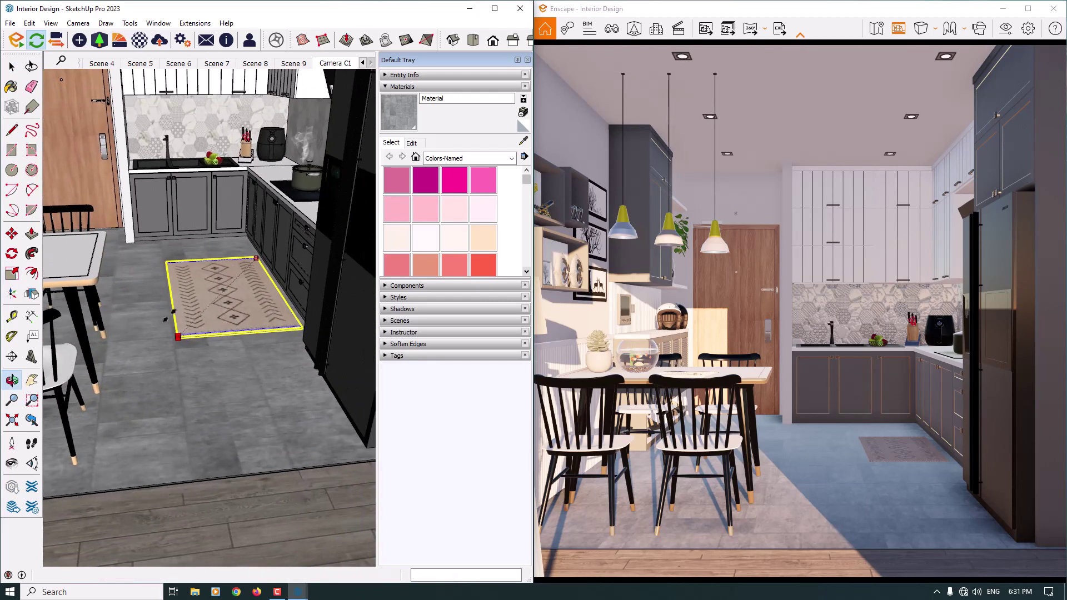
left_click(135, 470)
Move the enlarged rug about 60 cm toward the sink cabinets and end the Move command.
left_click(12, 233)
middle_click_drag(238, 284, 306, 362)
left_click(372, 506)
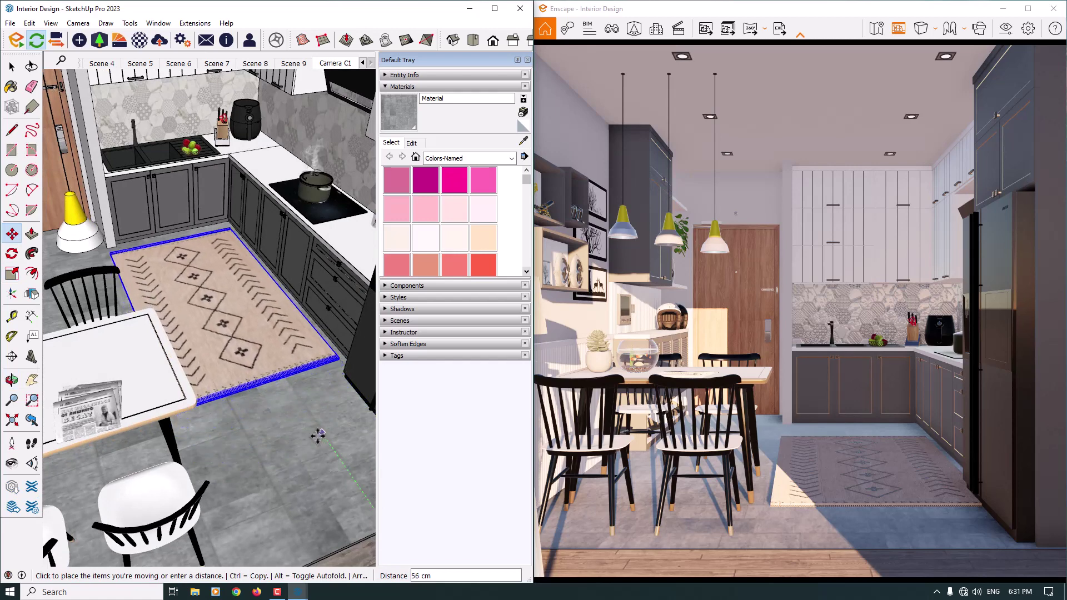
left_click(313, 431)
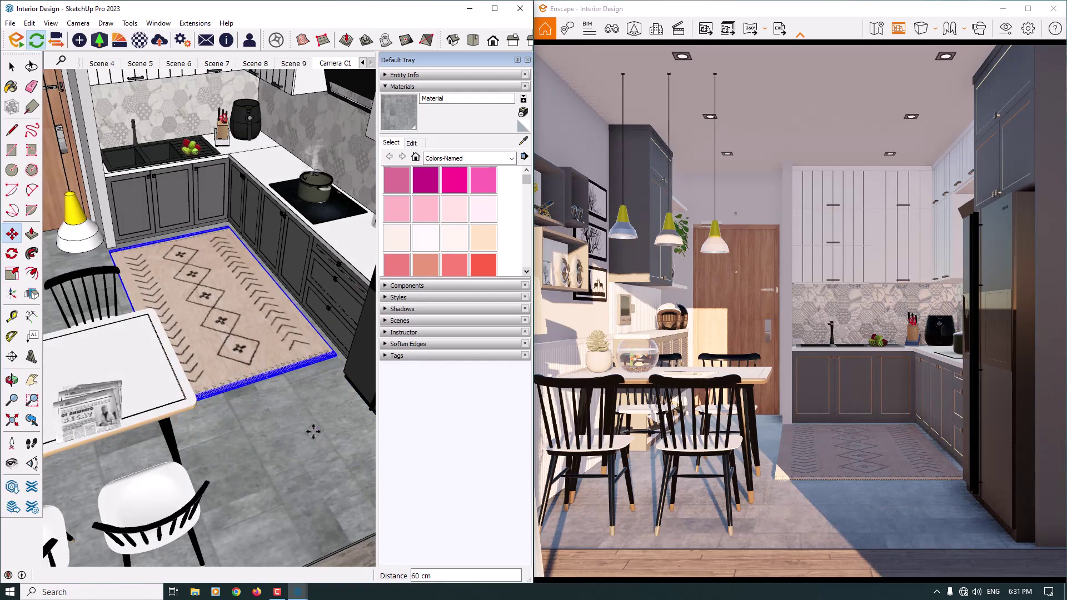
key("space")
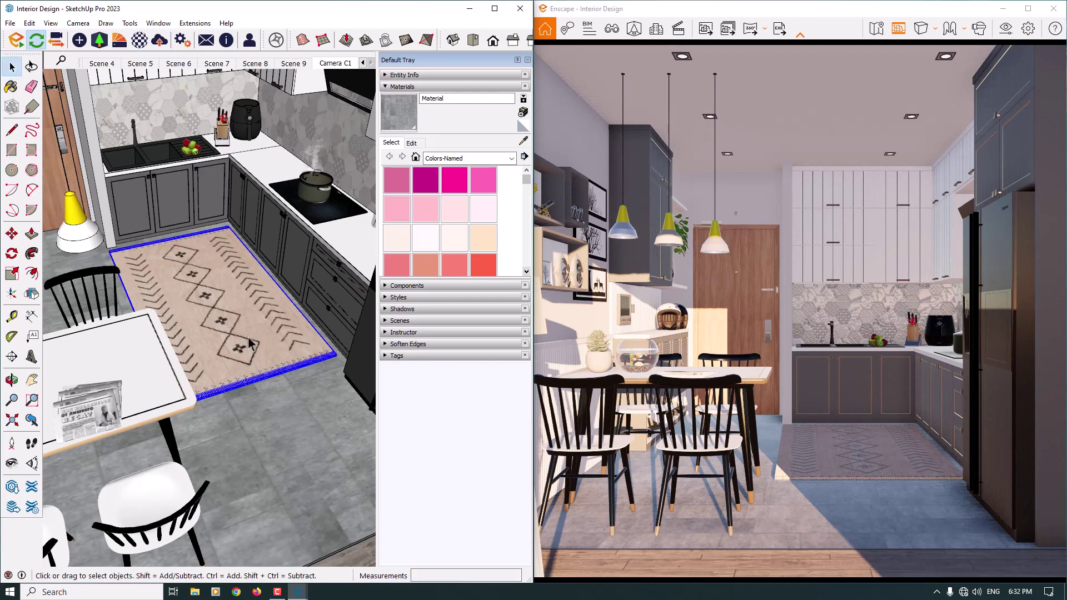
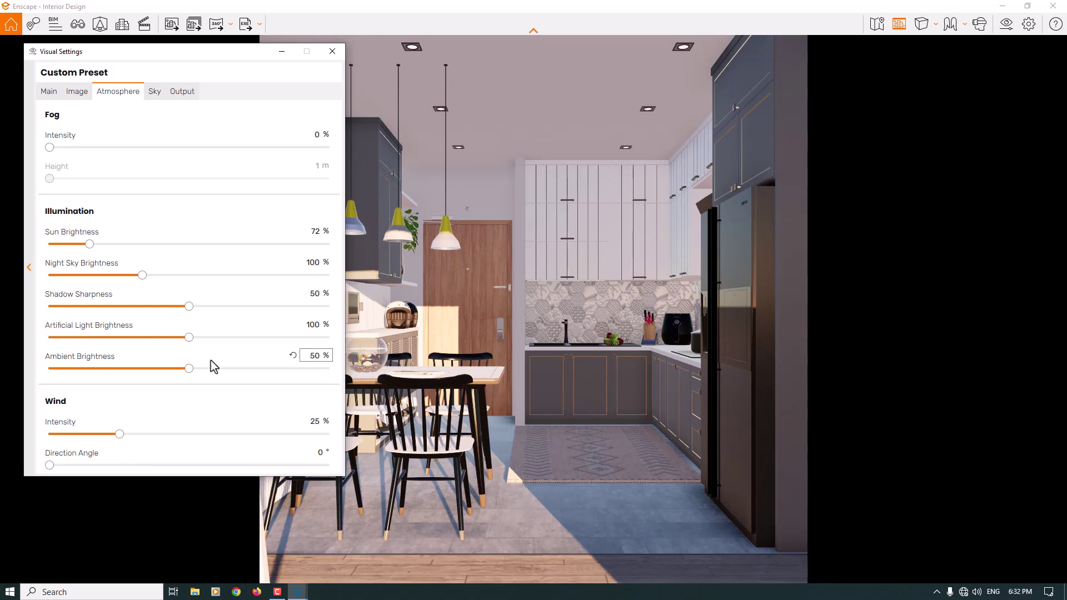
In Enscape's atmosphere settings, set the shadow sharpness to 0% and the artificial light brightness to 124%.
left_click_drag(186, 309, 181, 308)
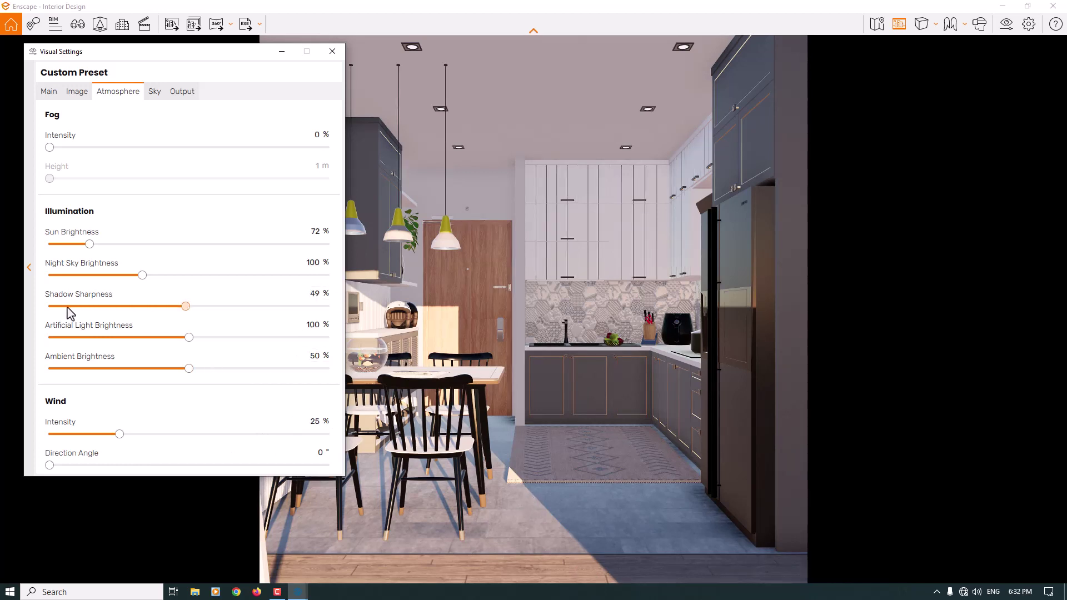
left_click_drag(43, 308, 3, 317)
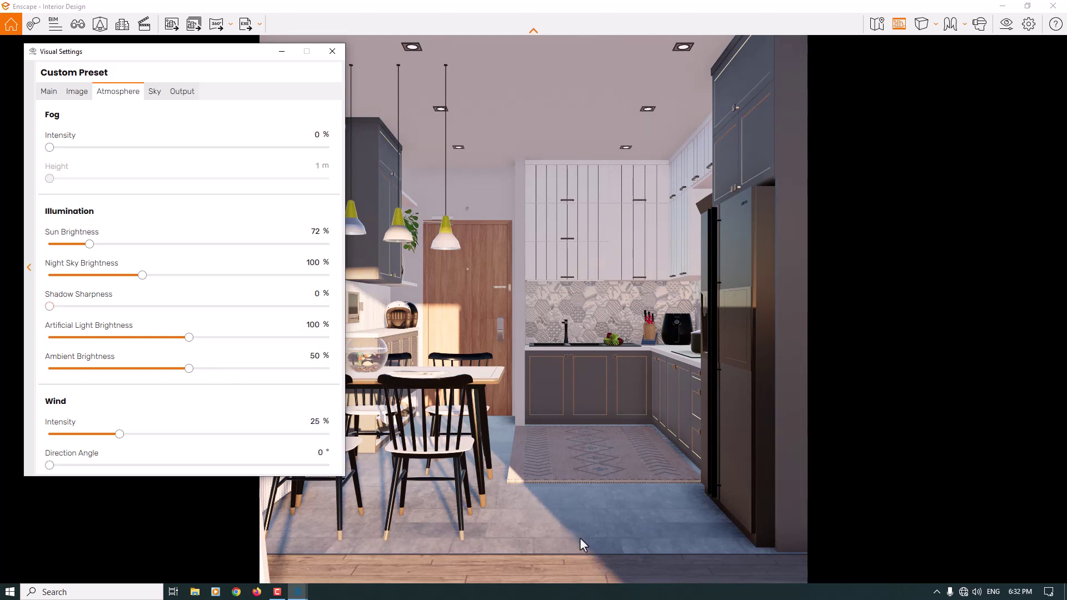
left_click(315, 293)
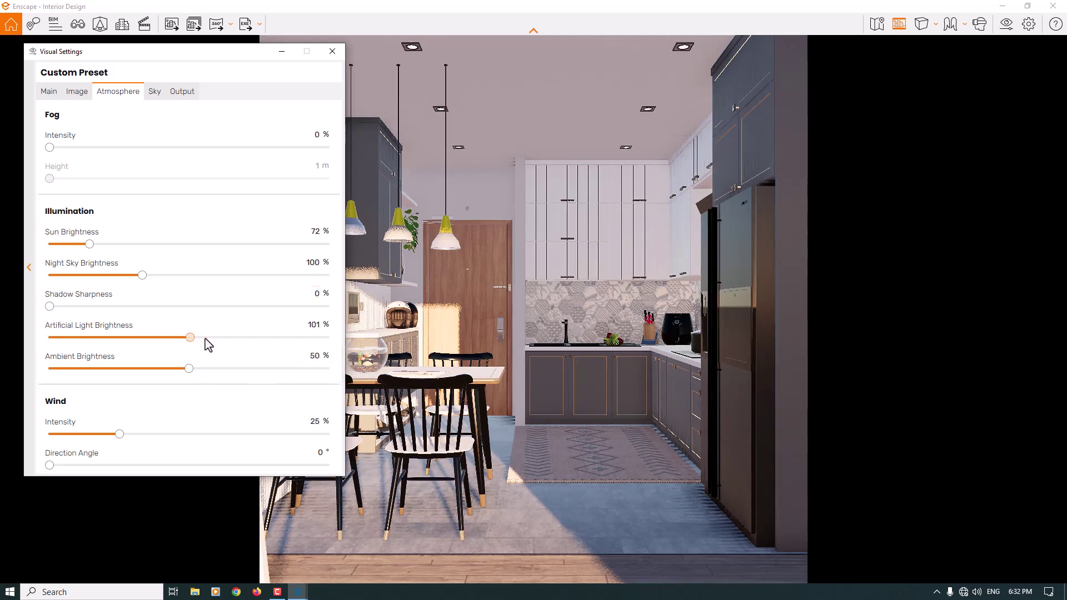
left_click(241, 338)
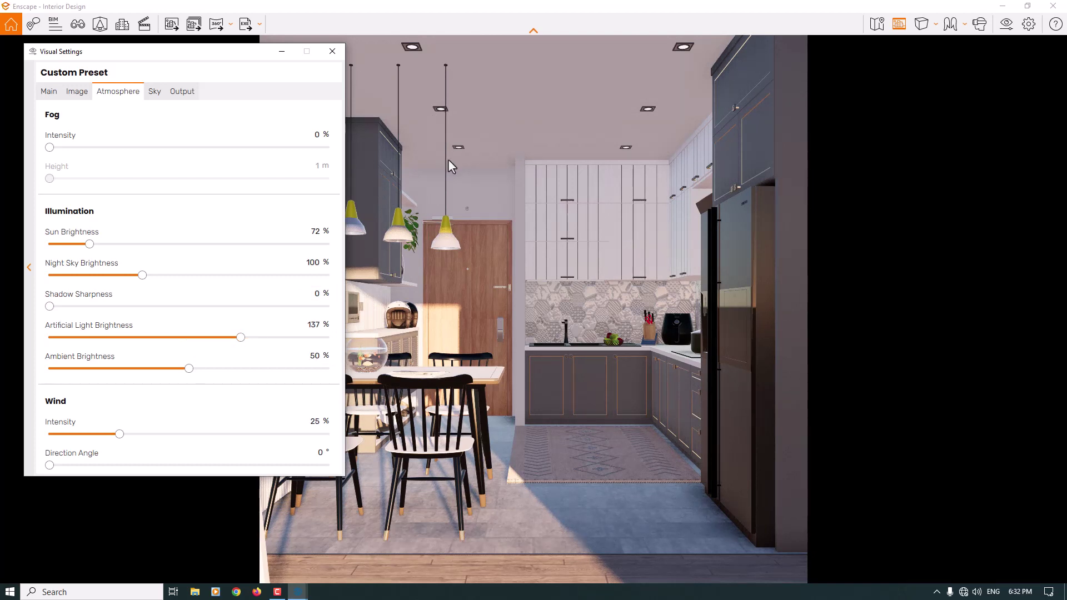
left_click(315, 324)
key("BackSpace")
type("124")
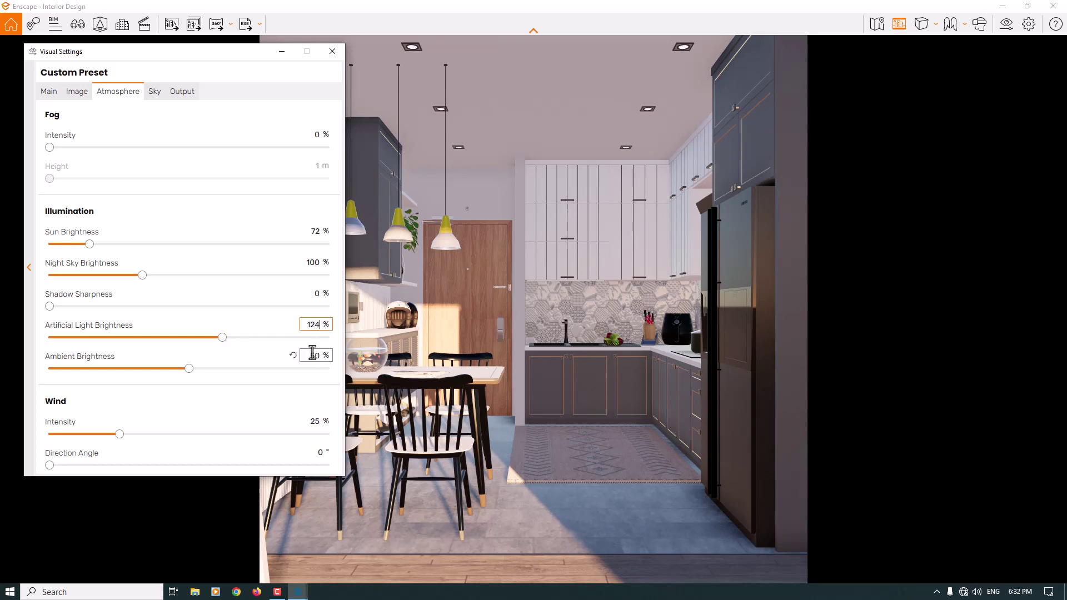
Set the ambient brightness to 66%.
left_click_drag(189, 370, 232, 372)
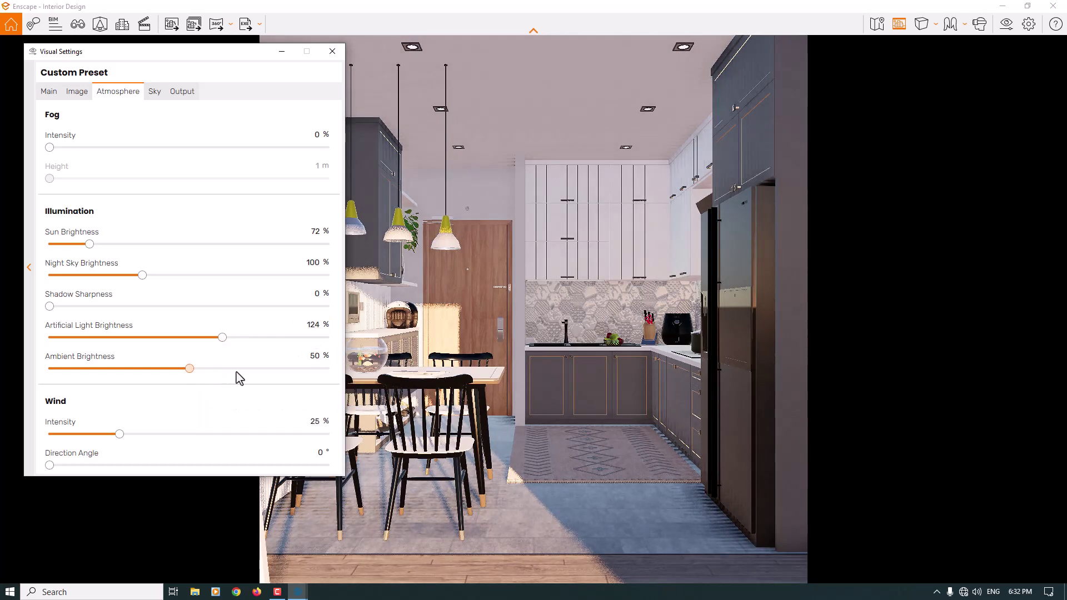
left_click(306, 370)
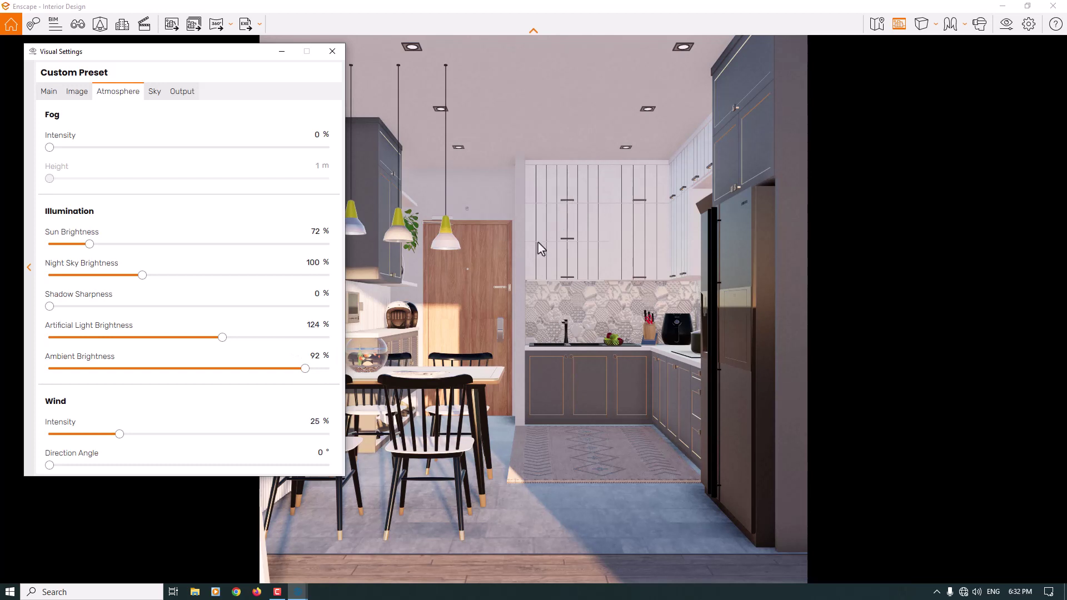
left_click(313, 357)
type("50")
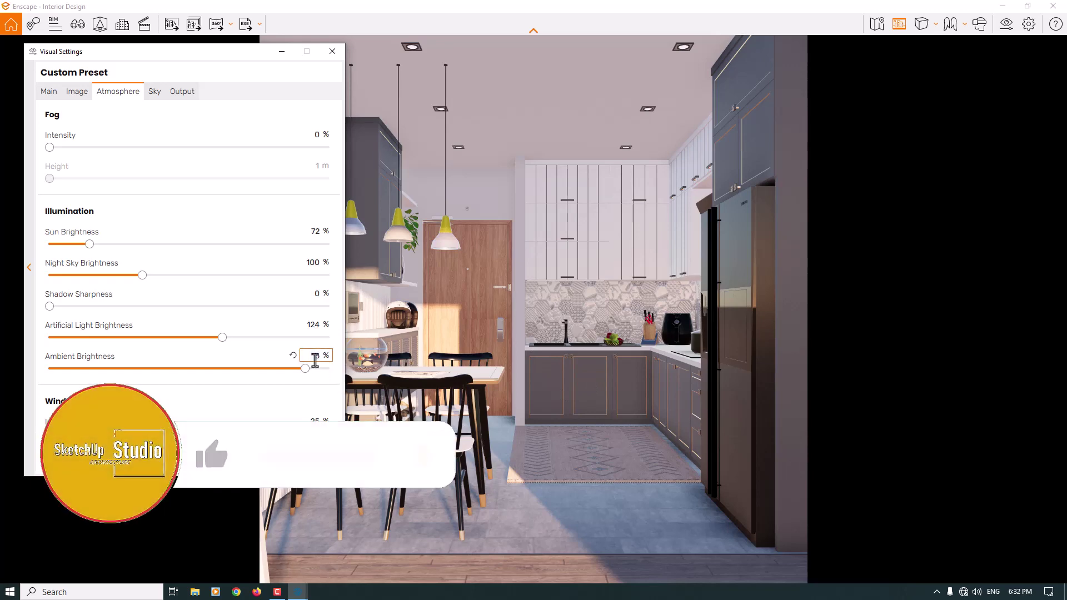
key("Tab")
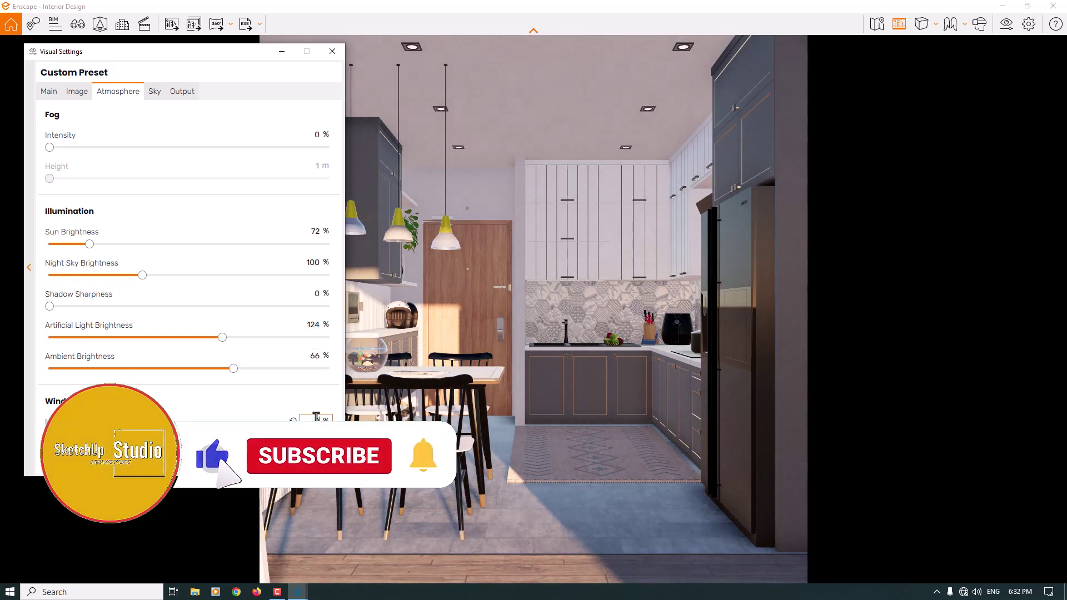
Set the camera exposure to 58% and close the visual settings.
left_click(155, 93)
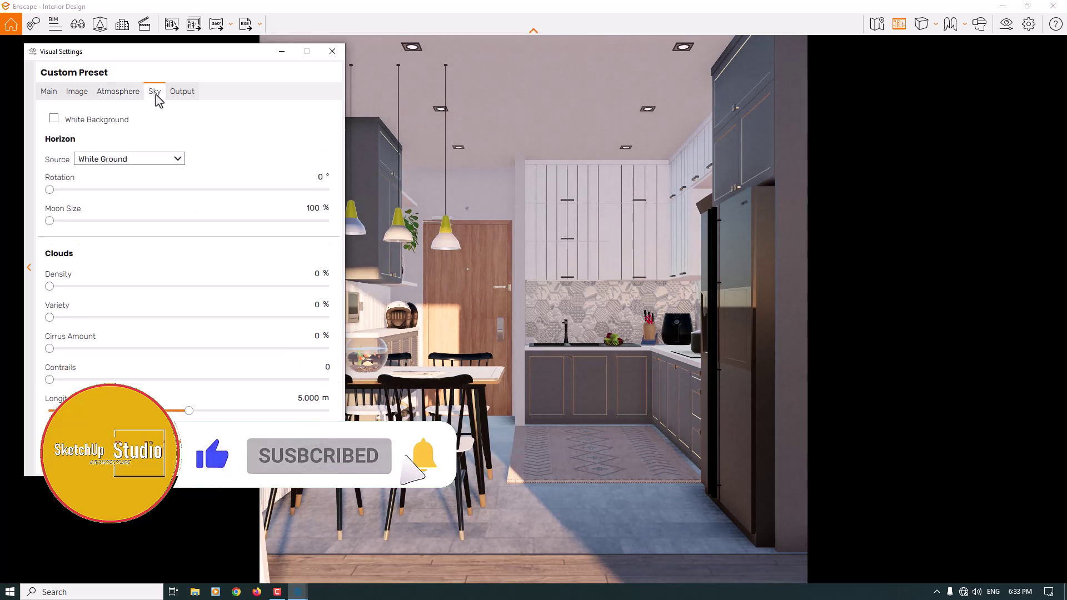
left_click(186, 98)
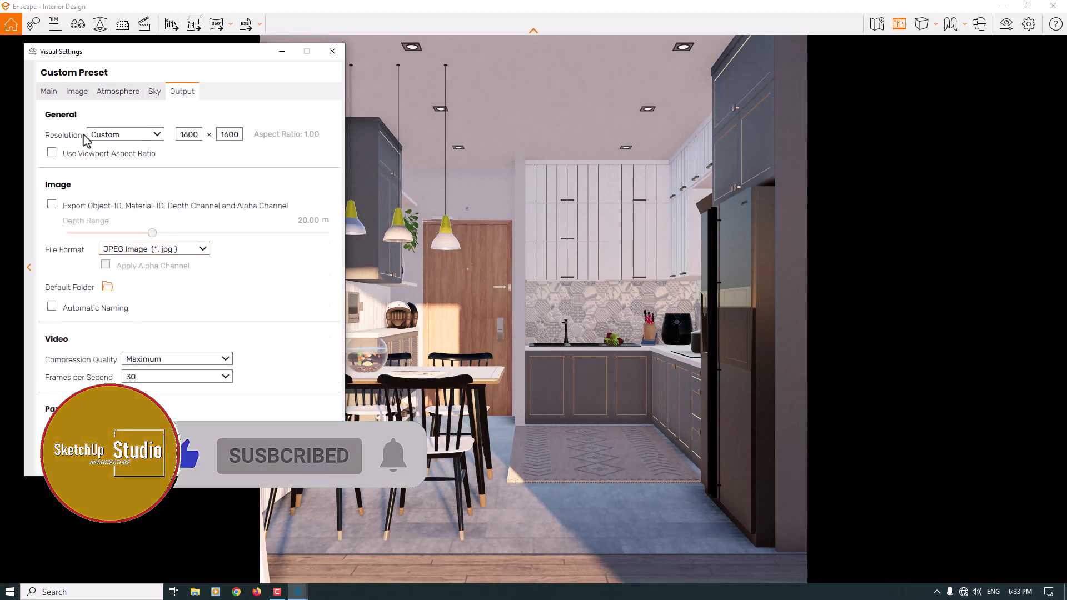
left_click(49, 90)
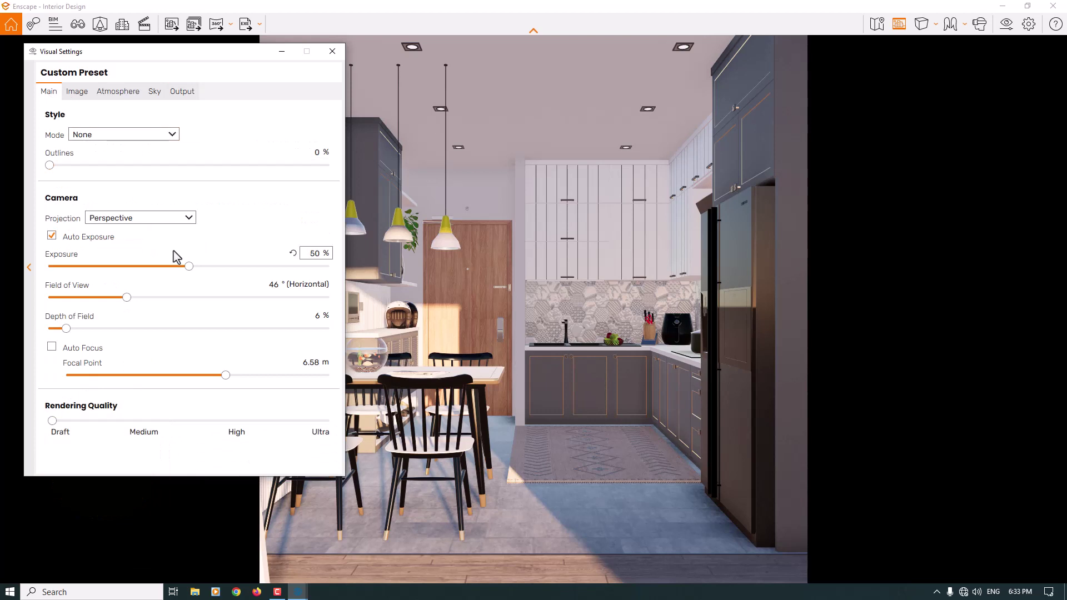
left_click_drag(191, 271, 209, 270)
double_click(314, 254)
type("58")
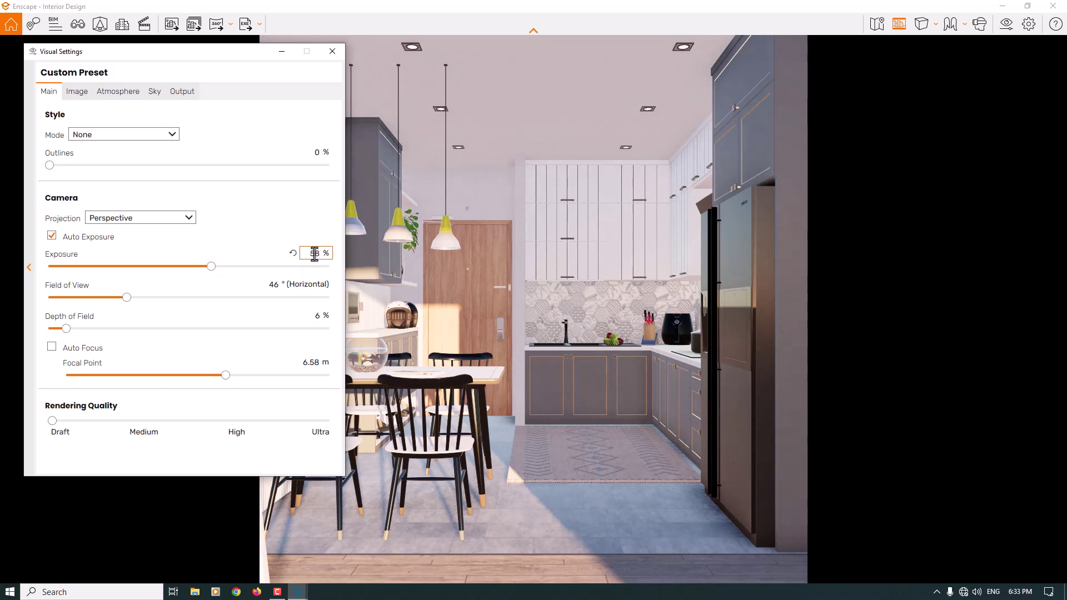
left_click(332, 51)
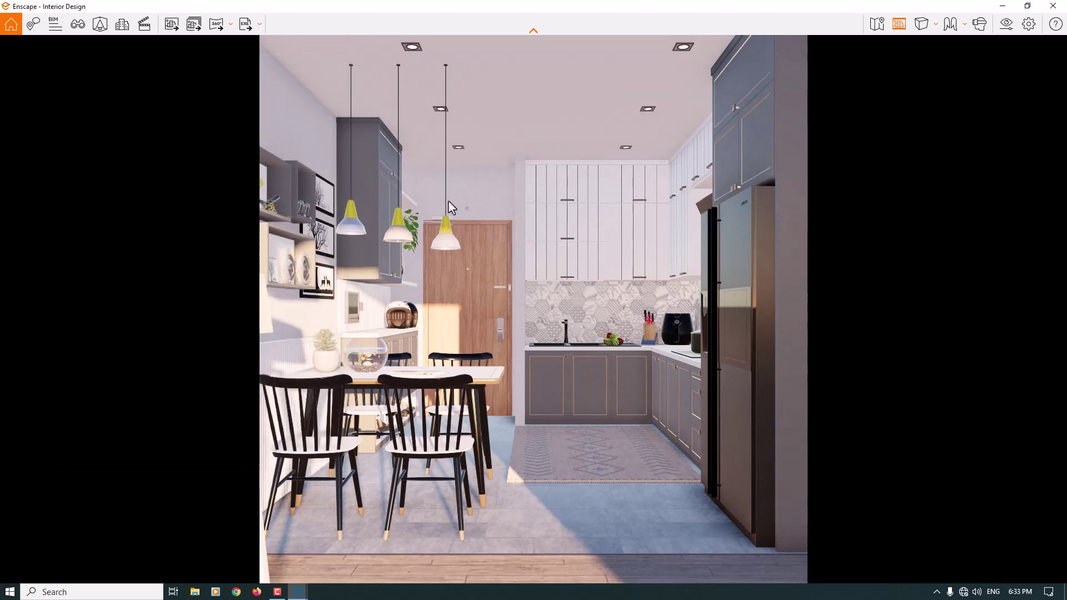
Restore the side-by-side view with SketchUp, open the Enscape Material Editor and sample the wall material beside the wooden door.
double_click(574, 5)
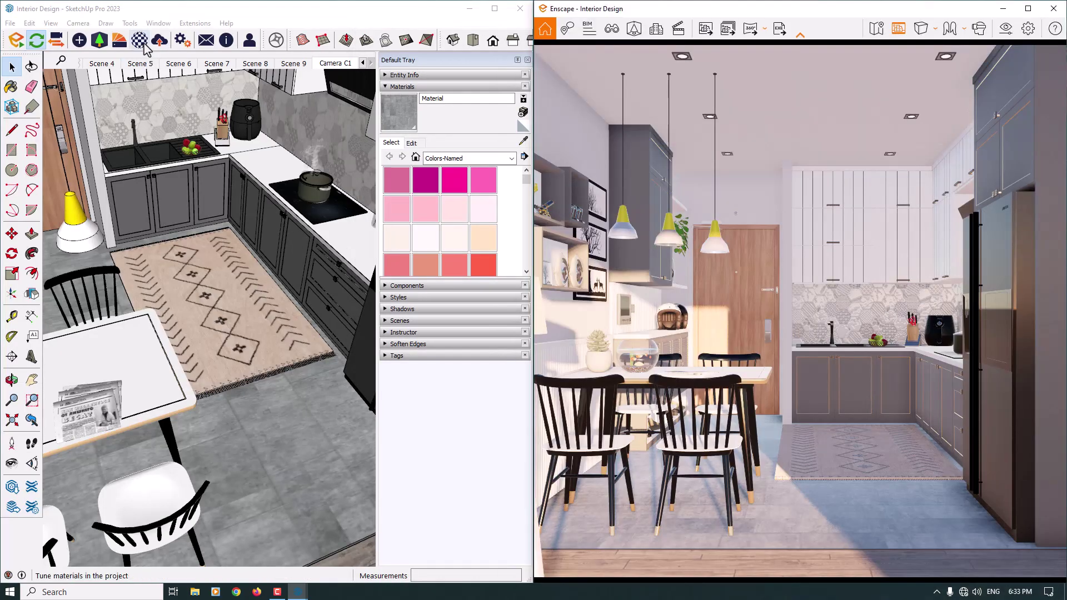
left_click(142, 42)
left_click_drag(281, 97, 288, 292)
left_click(269, 152)
middle_click_drag(192, 152, 90, 104)
left_click(523, 142)
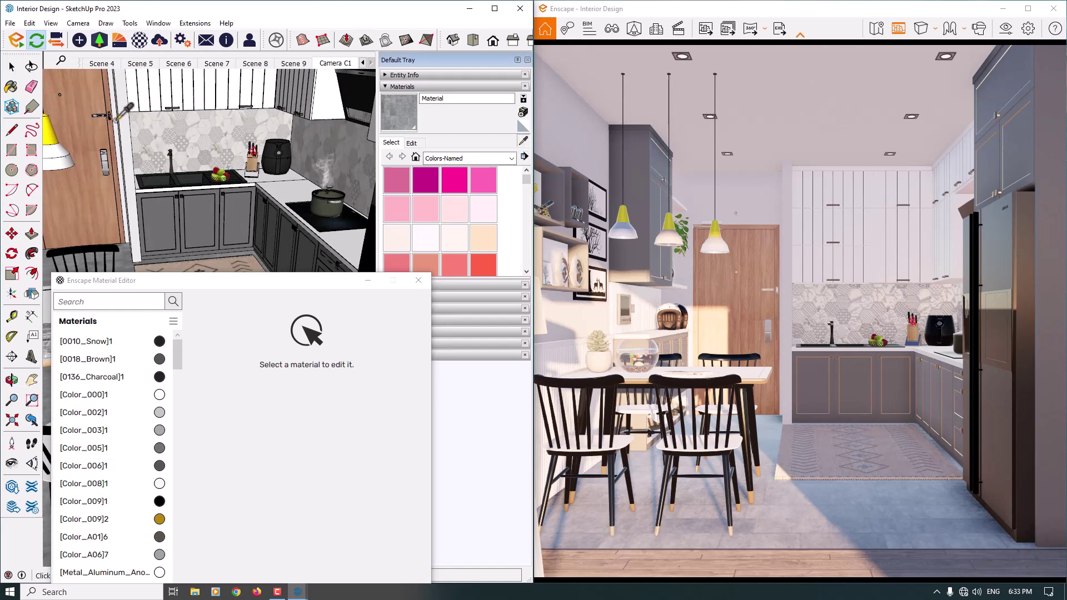
left_click(126, 108, "alt")
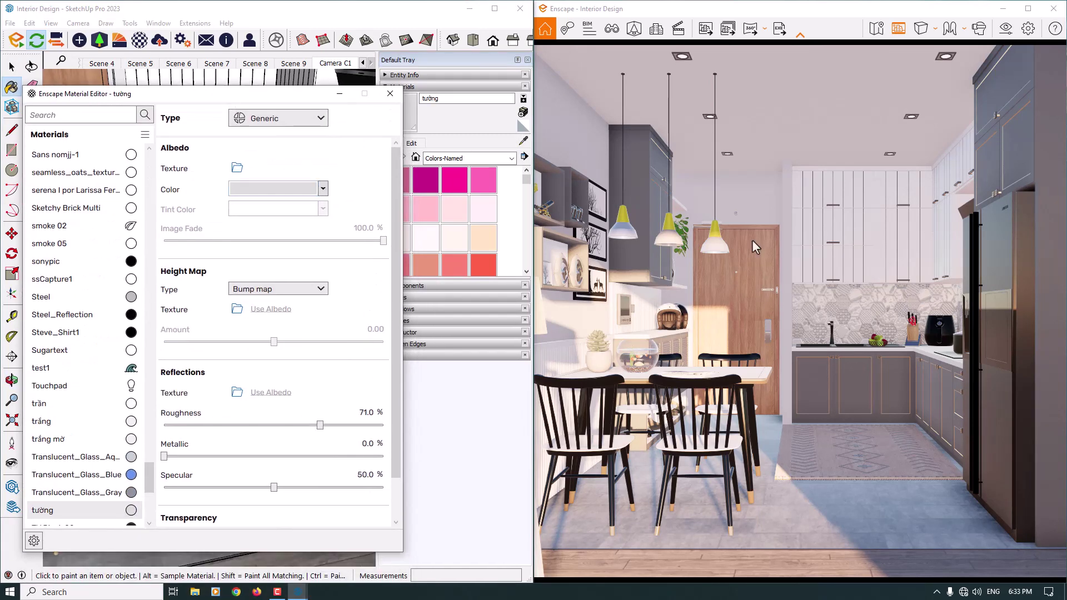
Try white, medium grey, light beige and black as the albedo color of the wall material.
left_click(323, 189)
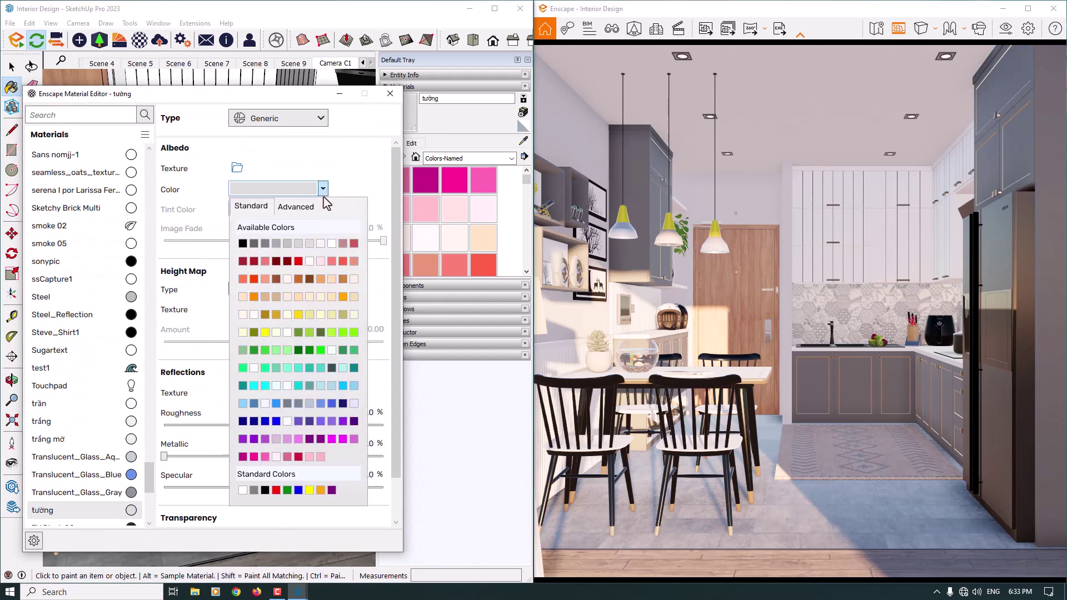
left_click(333, 246)
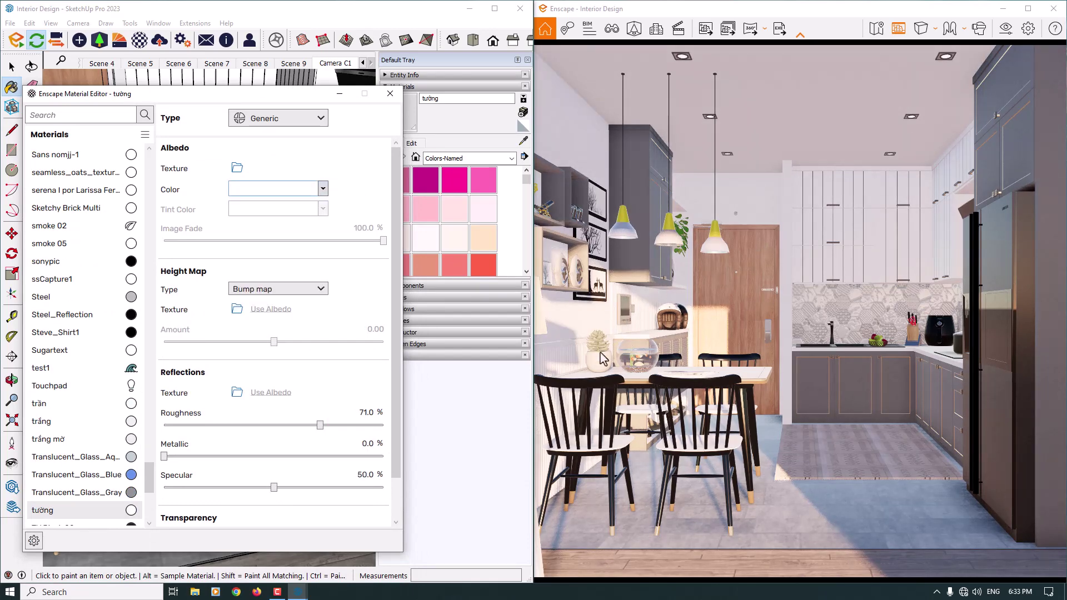
left_click(322, 189)
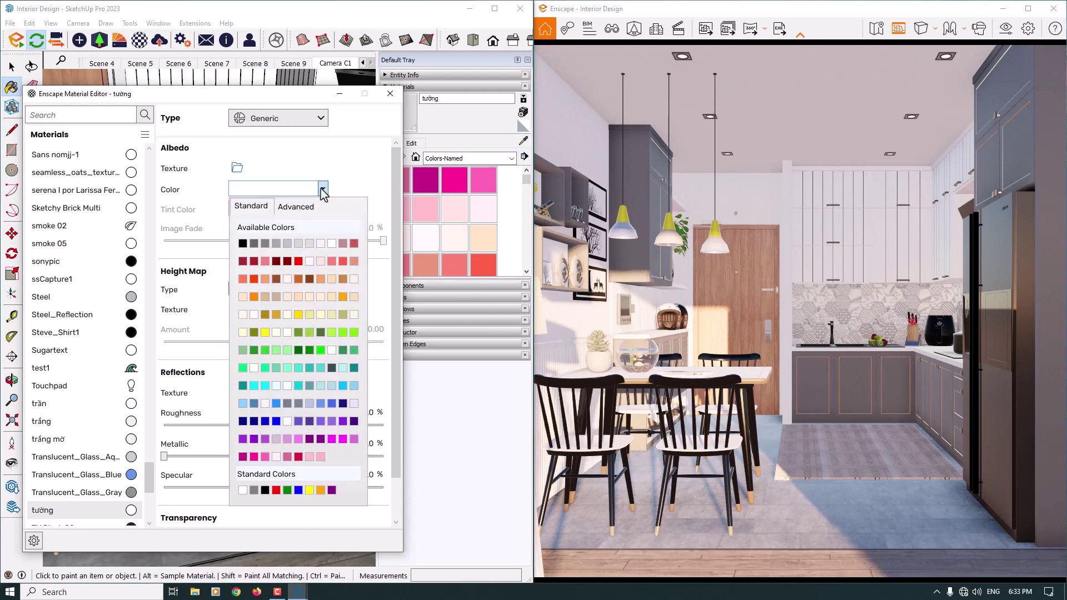
left_click(265, 244)
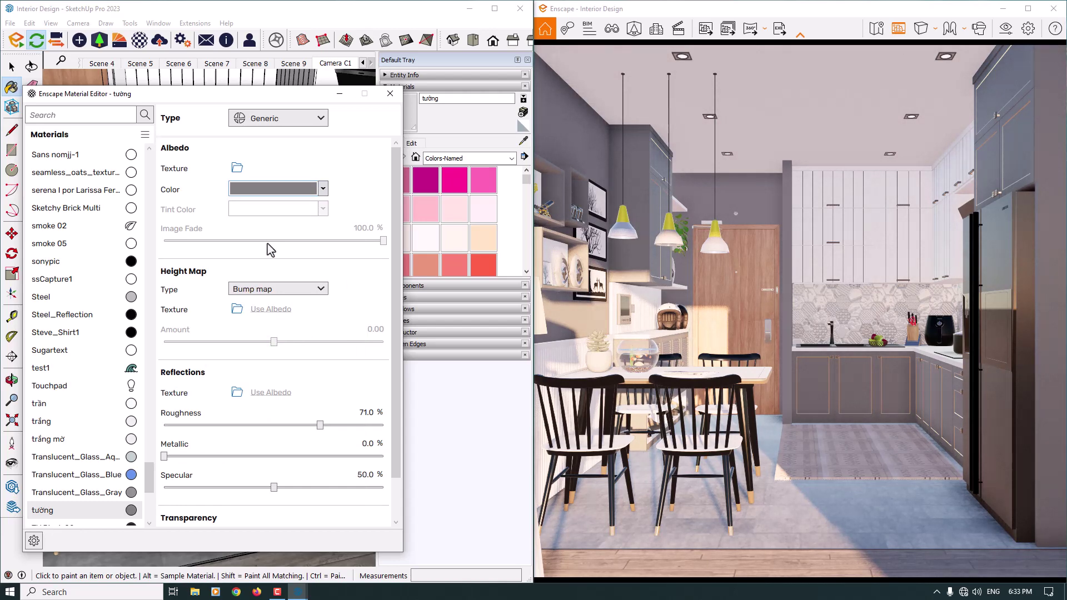
left_click(323, 189)
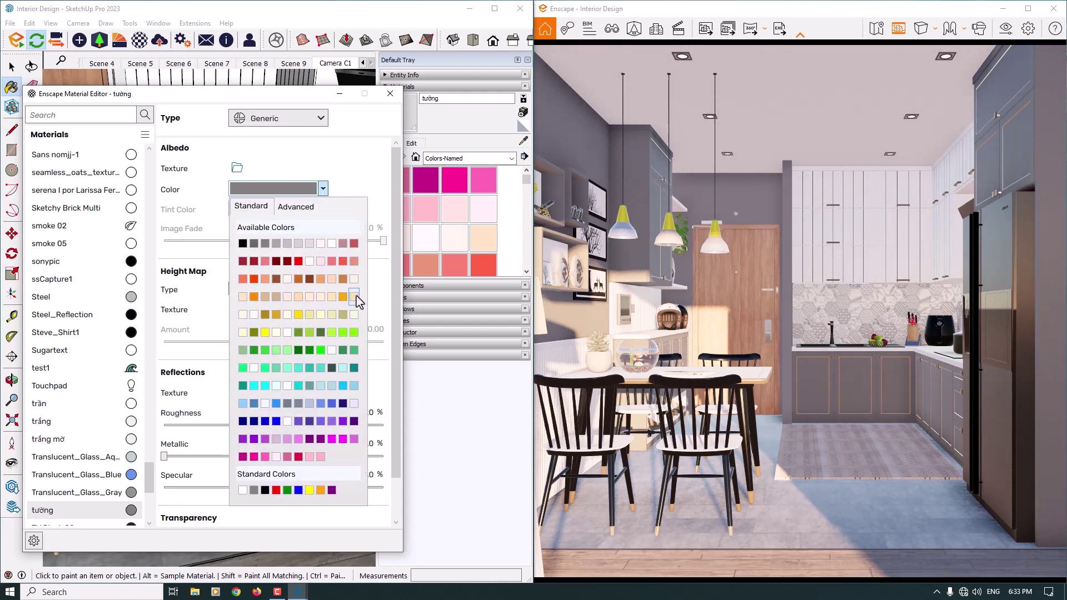
left_click(354, 297)
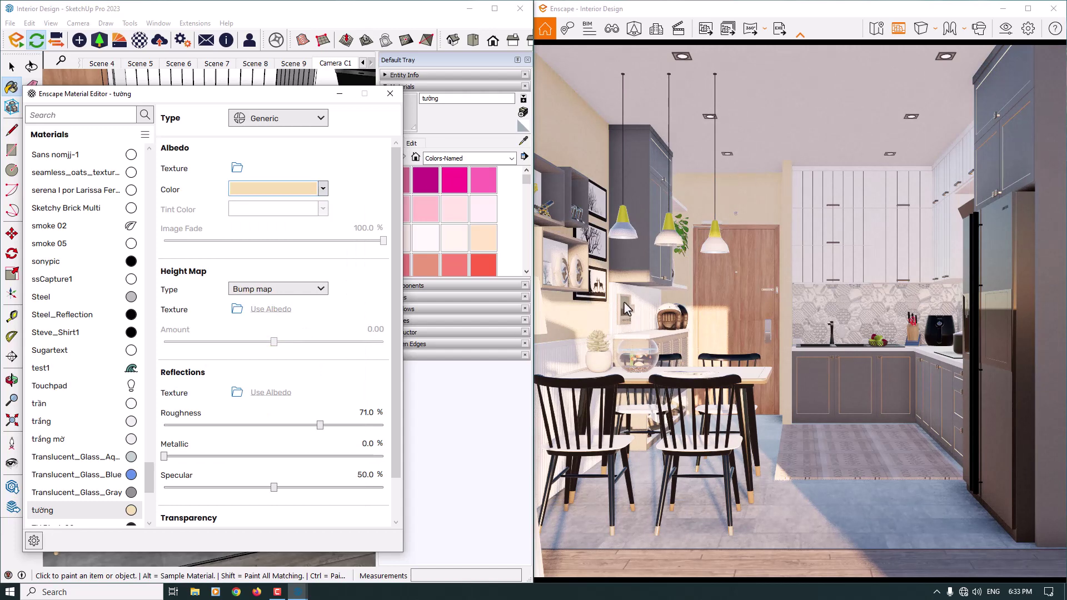
left_click(323, 188)
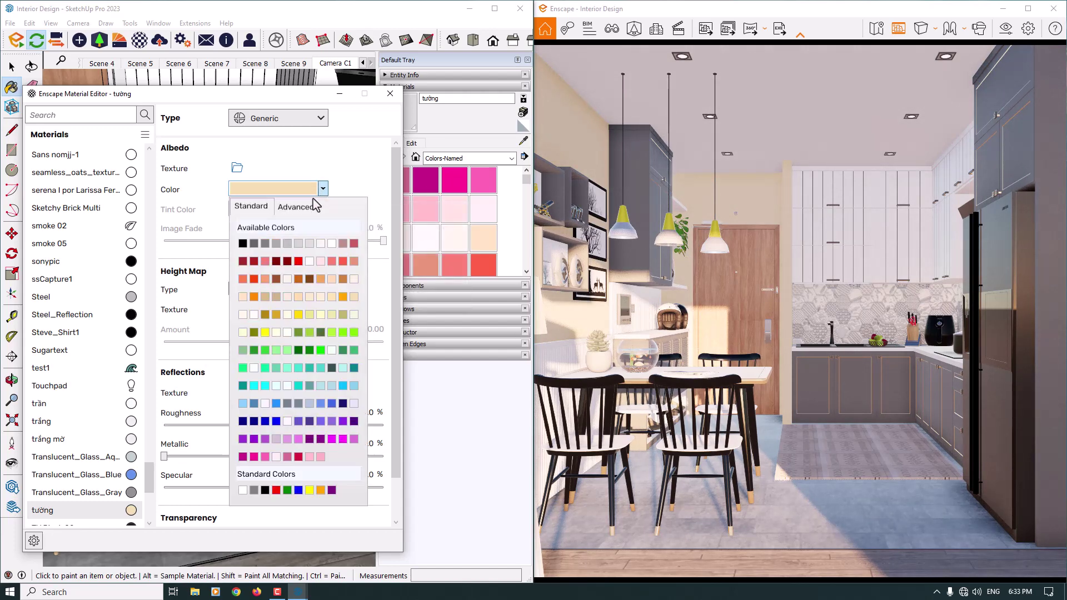
left_click(244, 242)
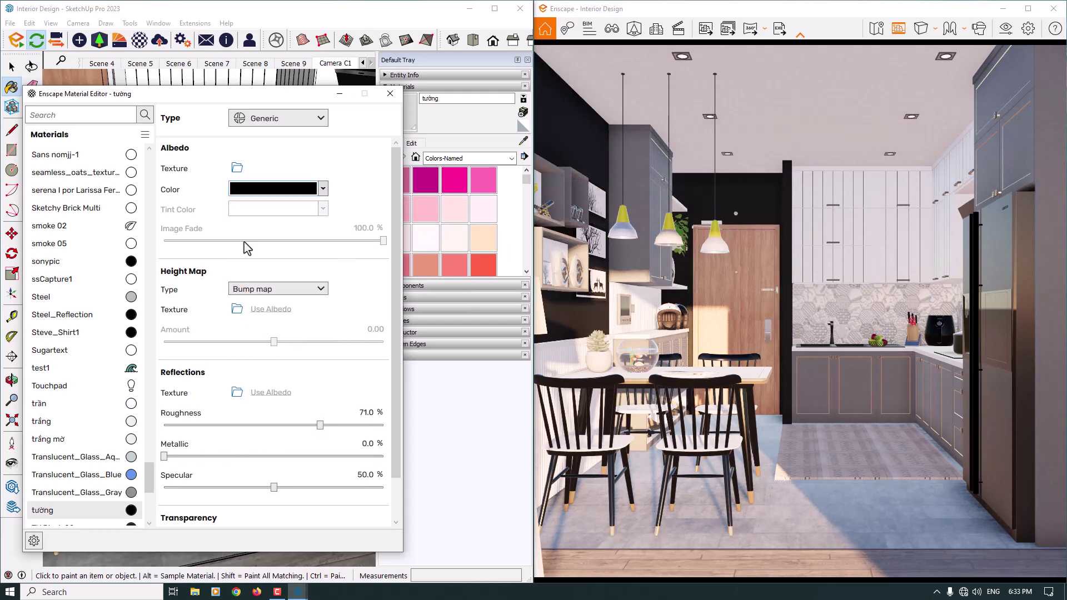
Set the wall material's albedo color to dark grey.
left_click(322, 189)
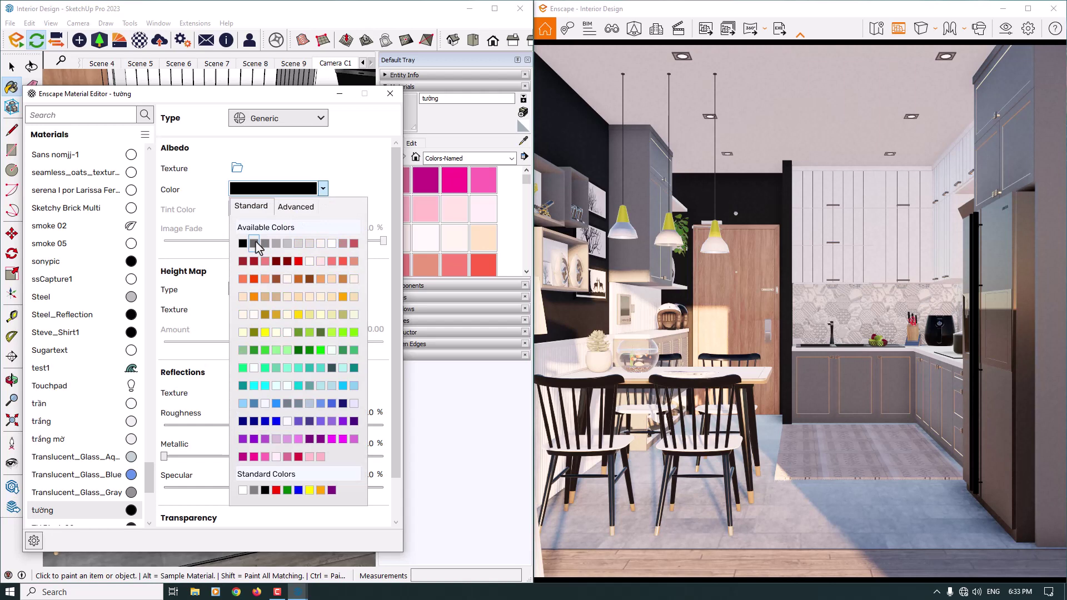
left_click(371, 245)
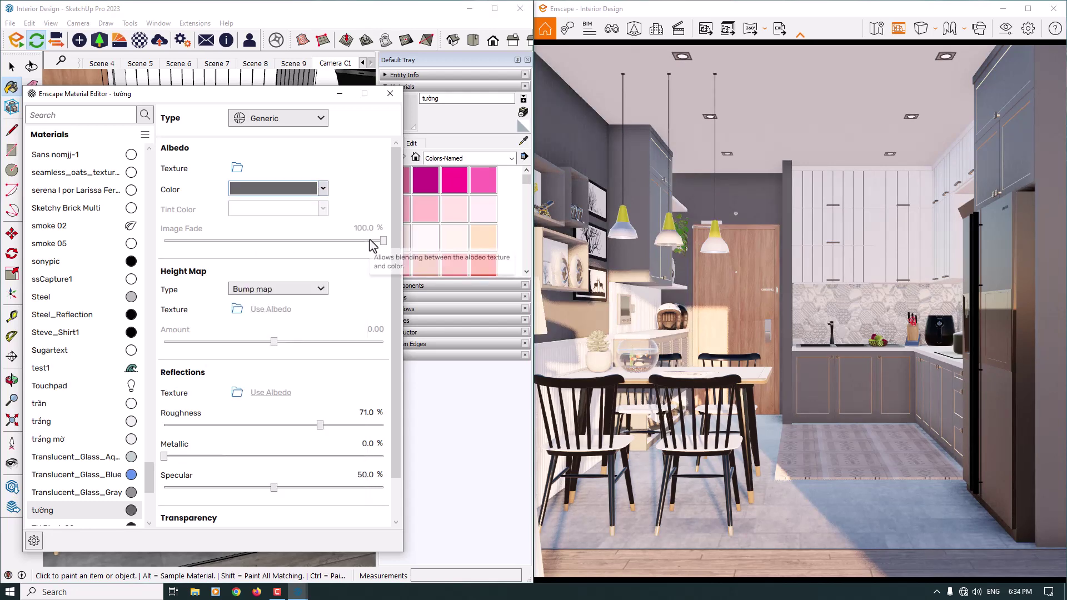
Set the dark grey wall material's roughness to 40% and specular to 58%, then close the material editor.
left_click(369, 412)
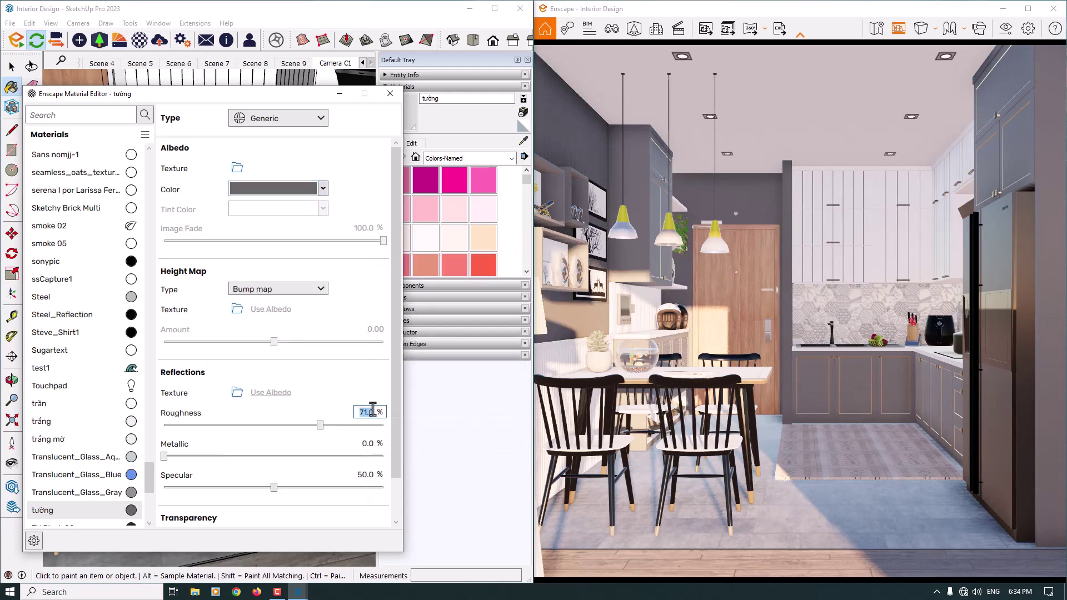
type("40")
key("Return")
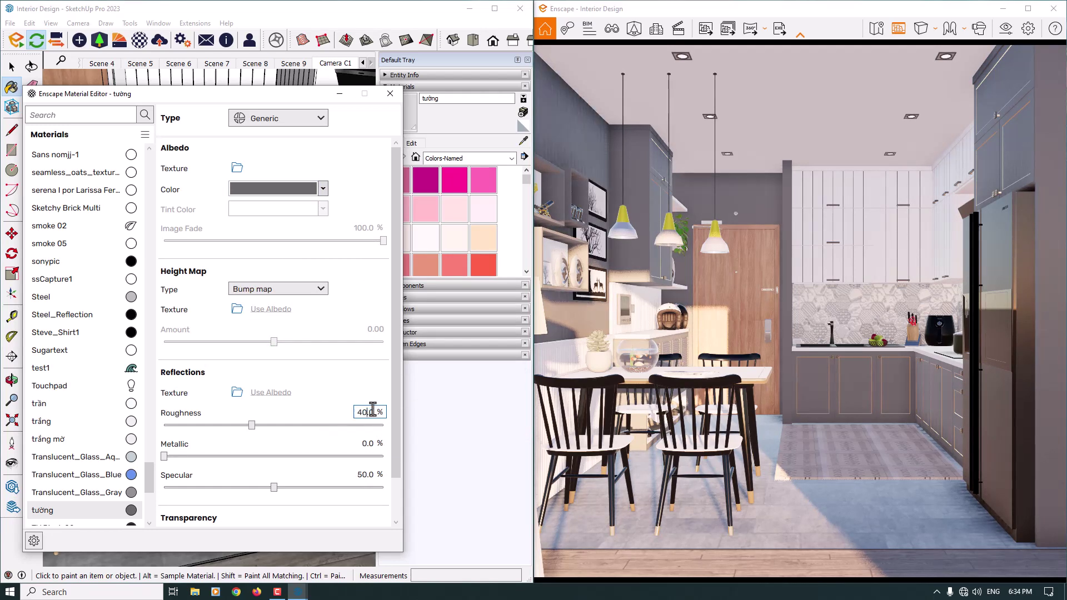
left_click(369, 474)
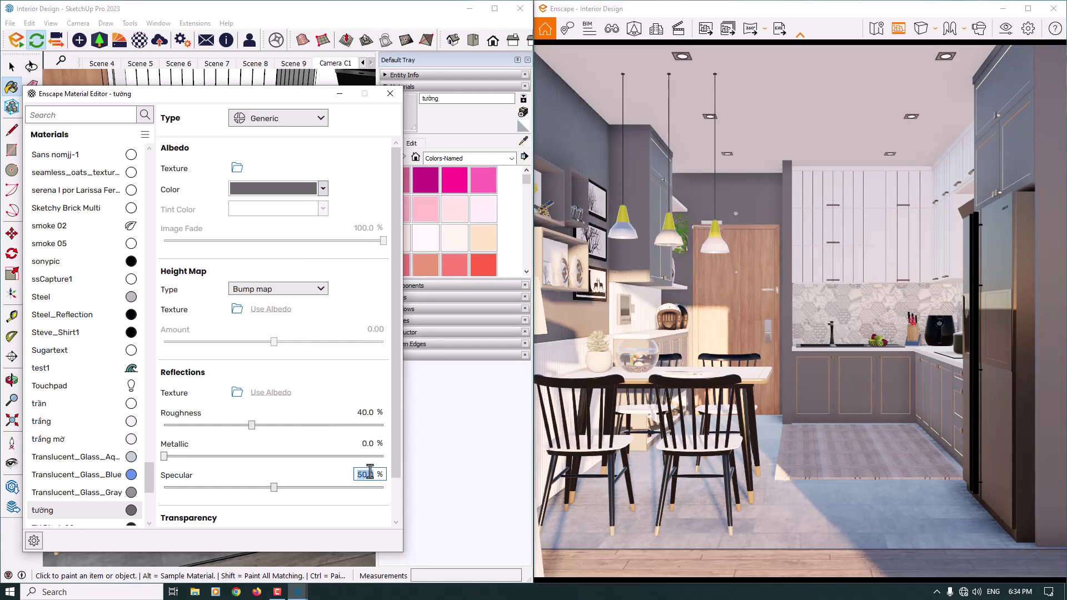
type("58")
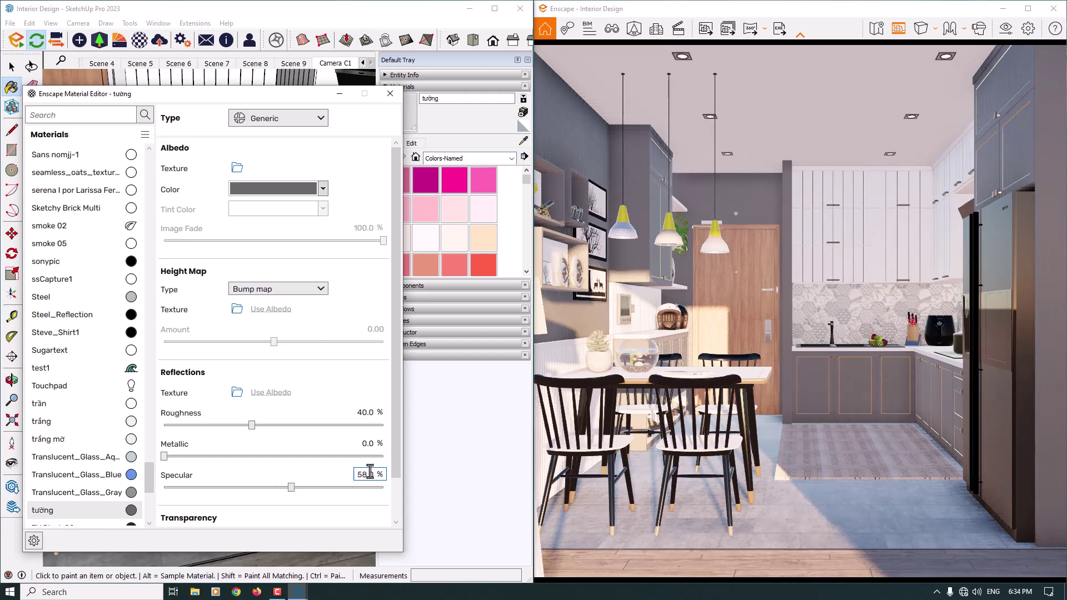
scroll(394, 378, "down", 2)
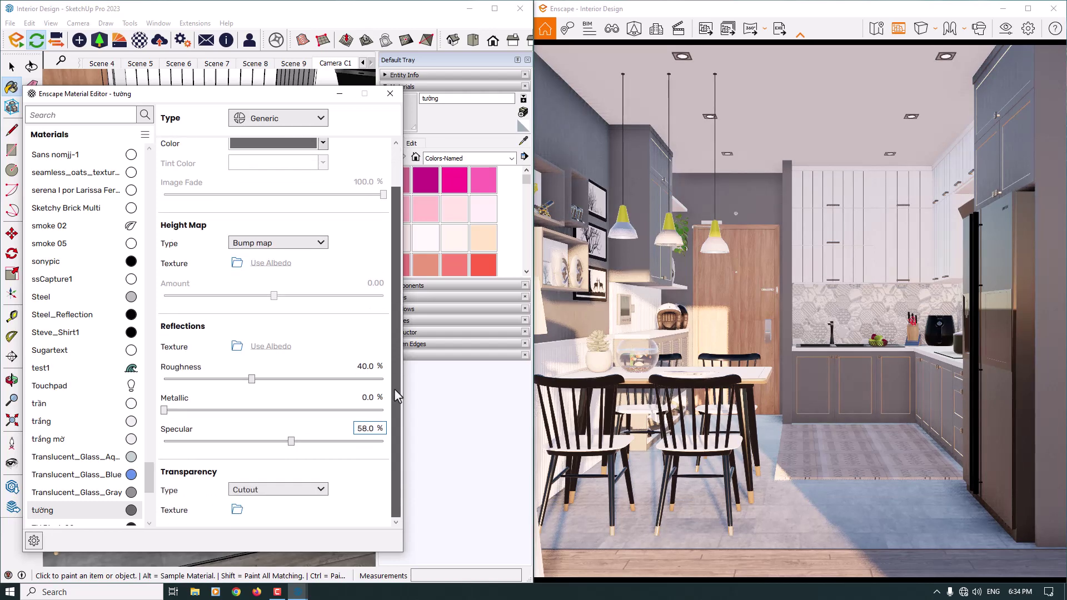
scroll(394, 396, "up", 2)
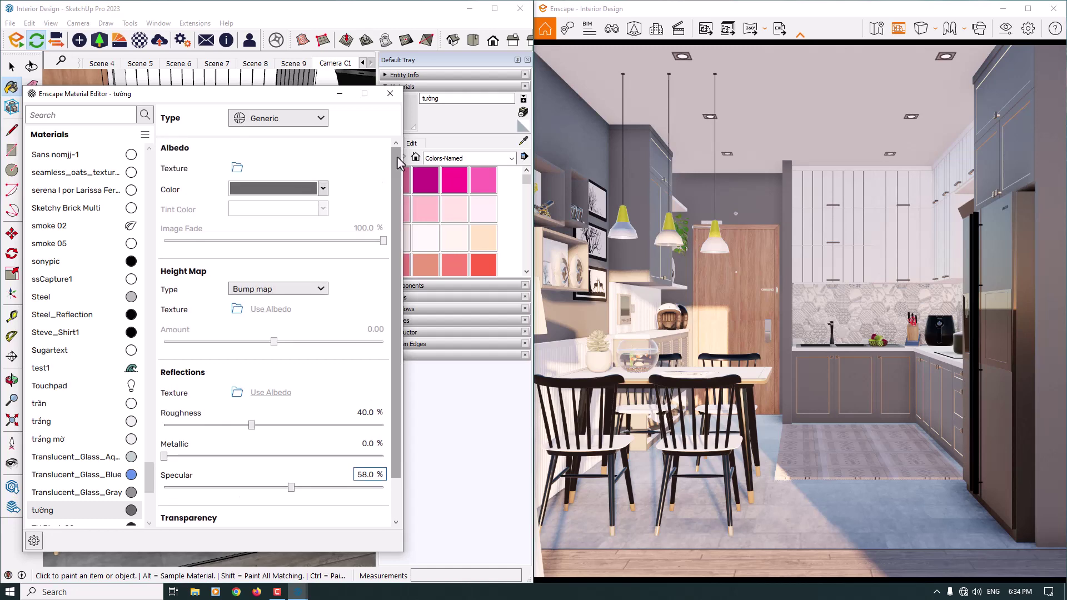
left_click(391, 93)
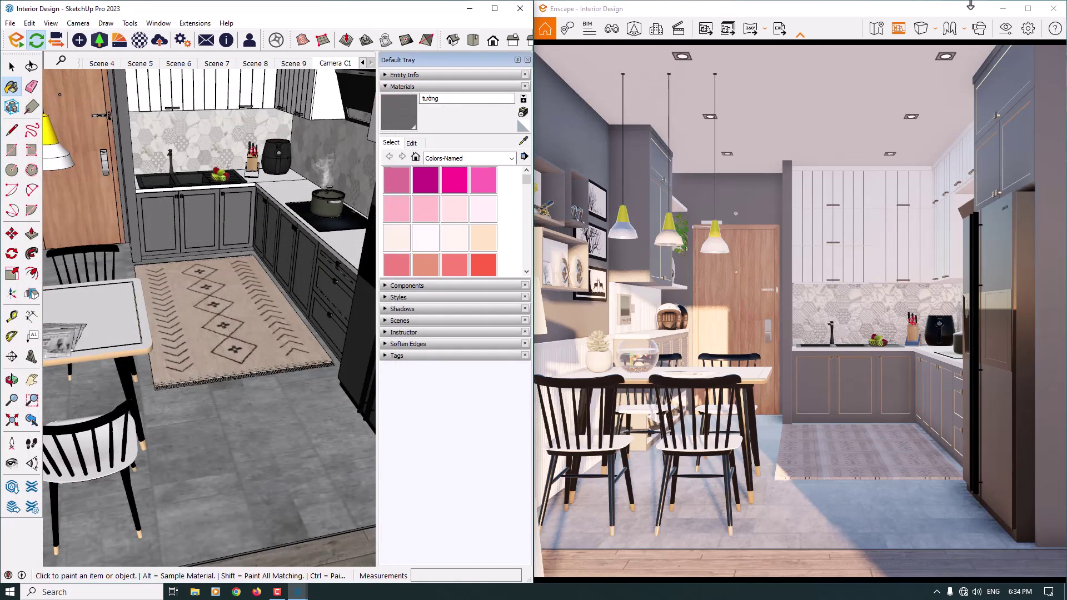
Maximize the Enscape view and render it as a JPEG image named Interior Render1 on the Desktop.
left_click(1027, 8)
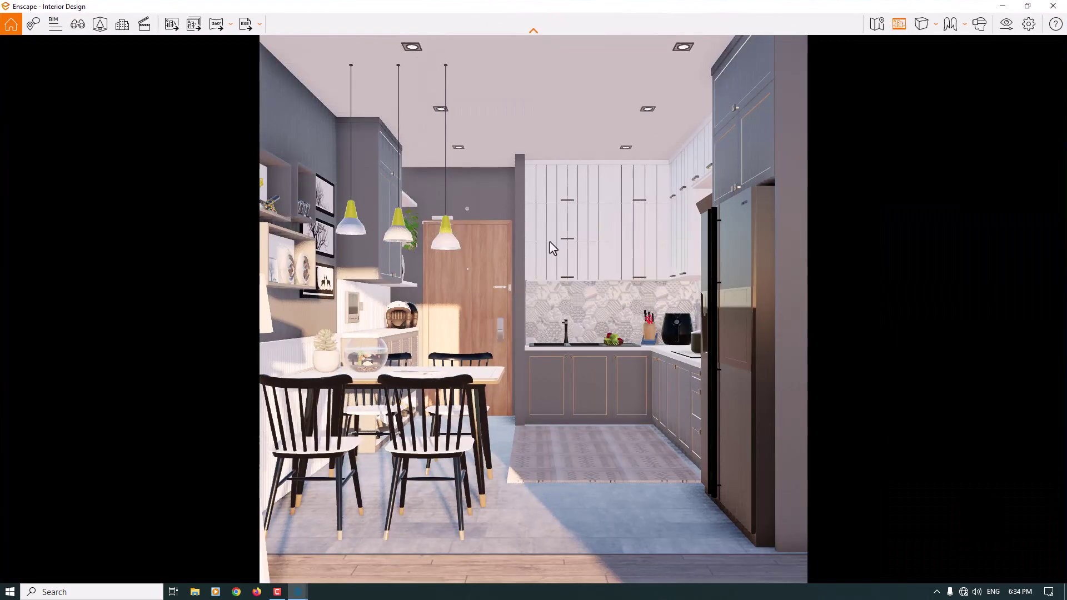
left_click(177, 31)
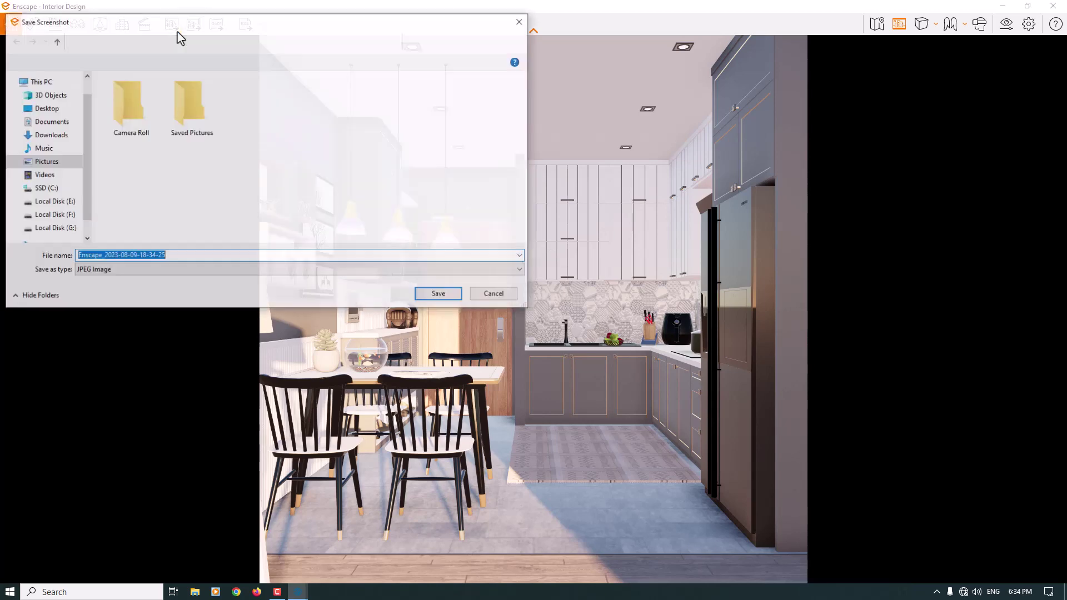
left_click(47, 107)
left_click(184, 254)
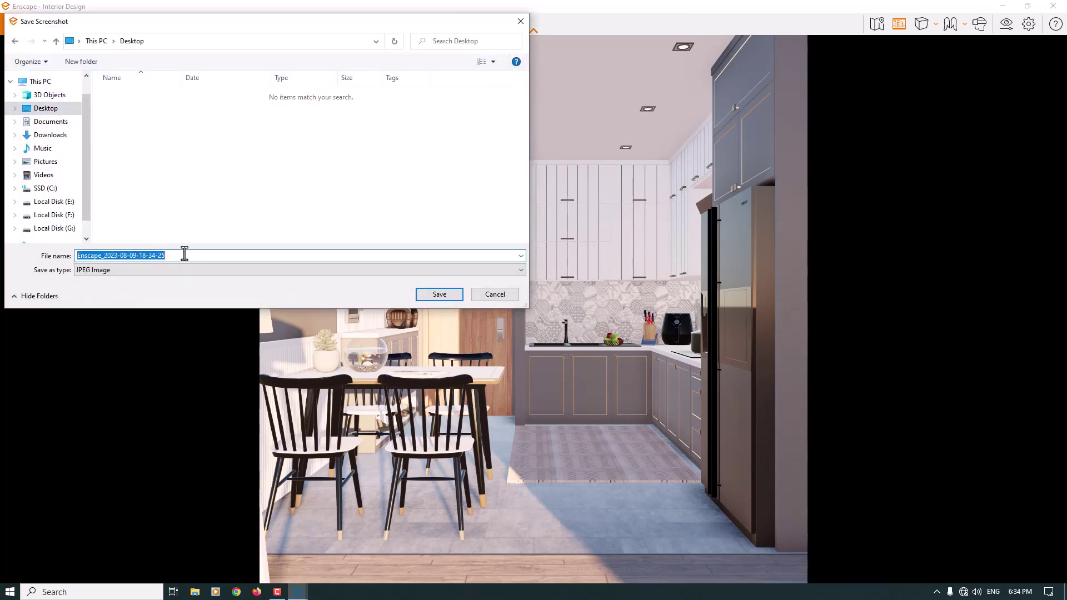
type("Inte")
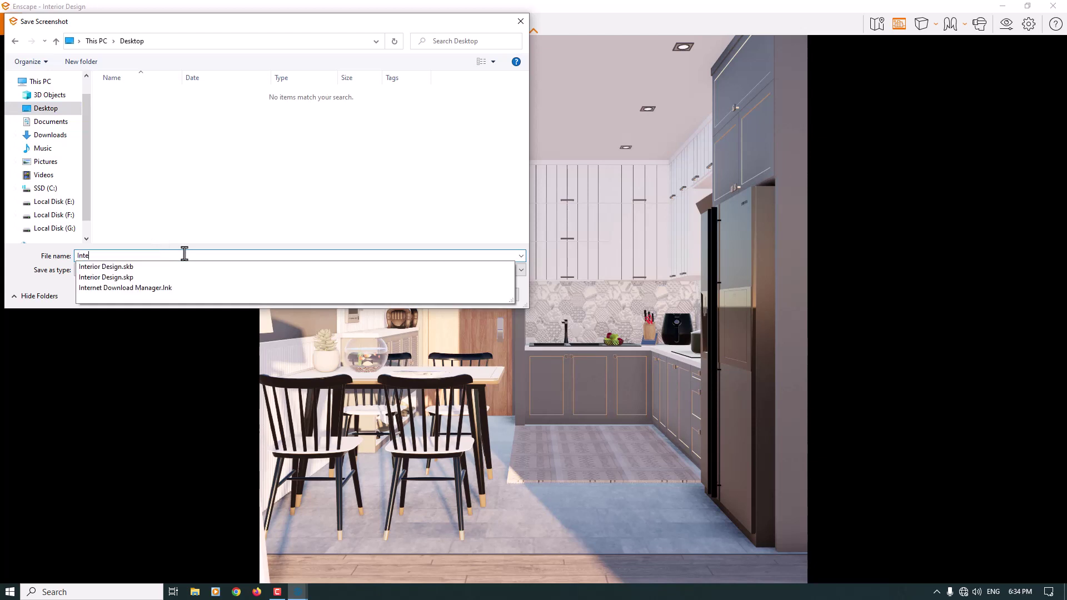
type("rior Render1")
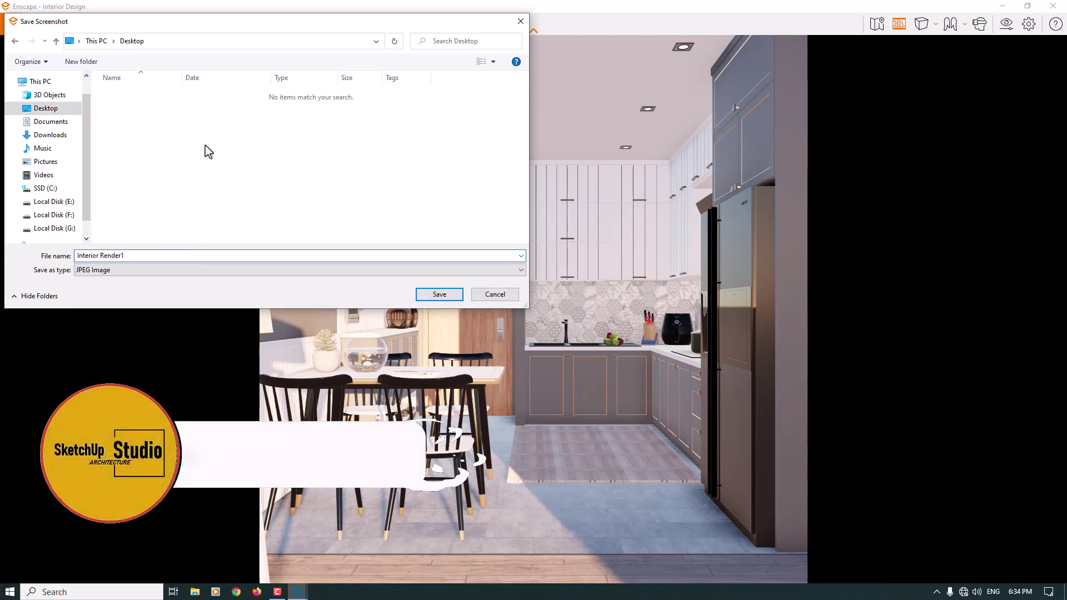
left_click(438, 294)
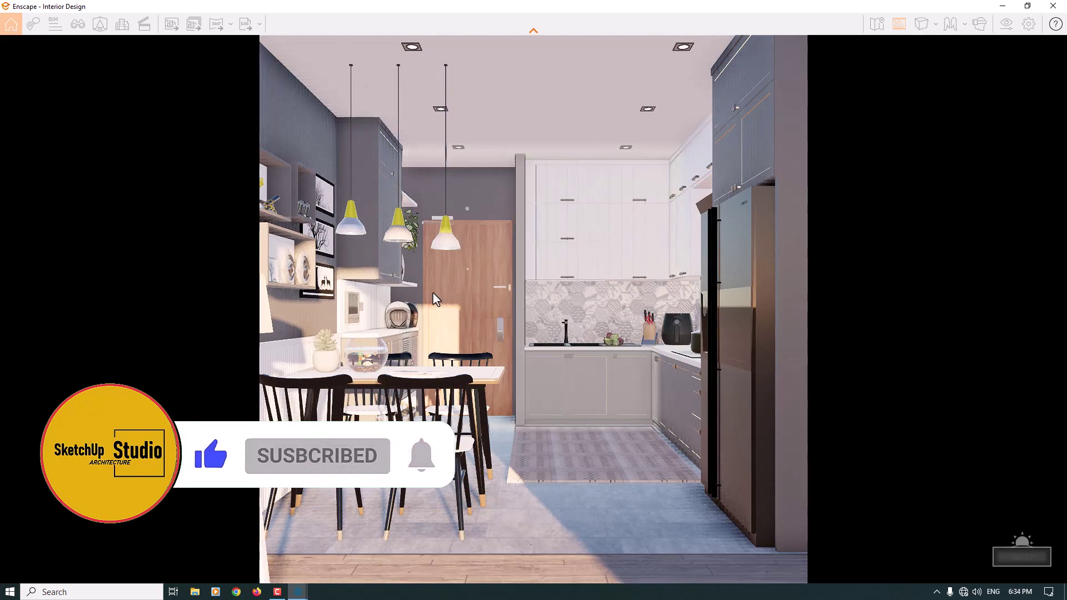
Show the desktop and open the rendered image Interior Render1 for viewing.
key("super+d")
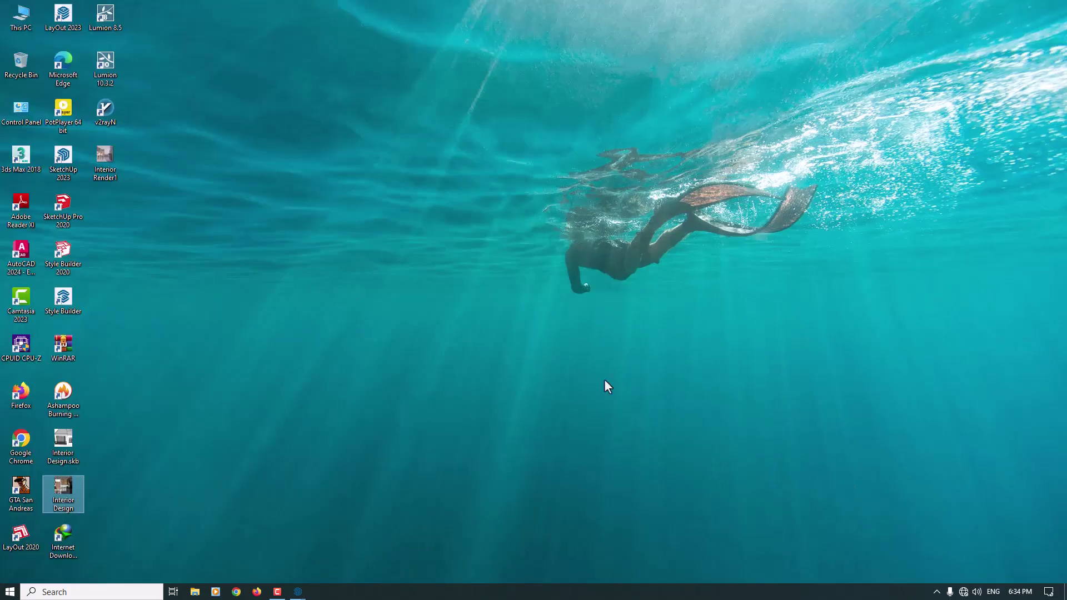
left_click(116, 181)
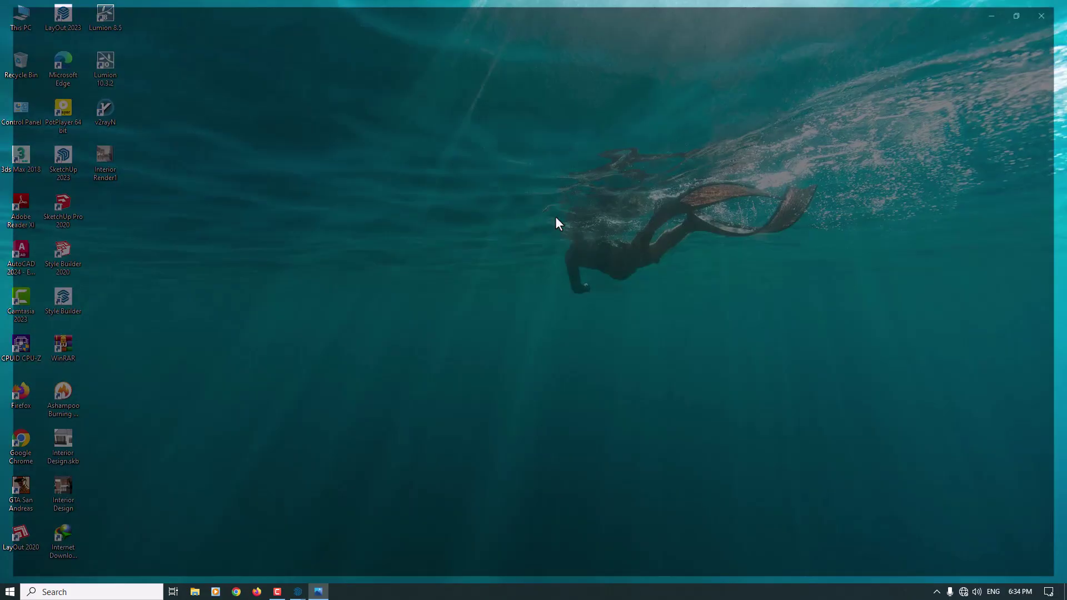